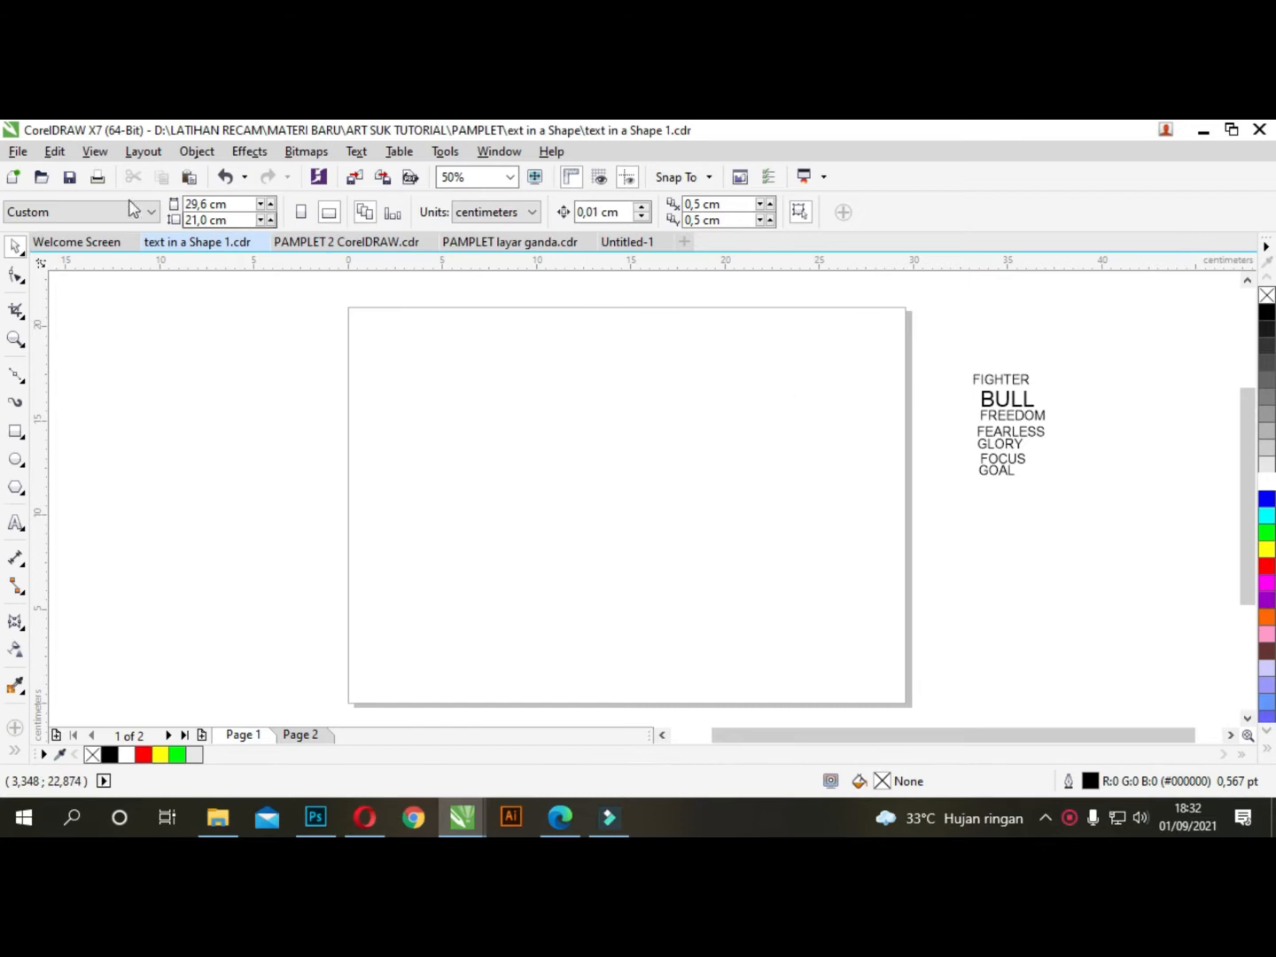
# - Import the bull-rider silhouette image ad09f063b7907e5dee44bbbb5f1608d2 and place it centrally on the page at about 25 × 19 cm
pyautogui.click(17, 152)
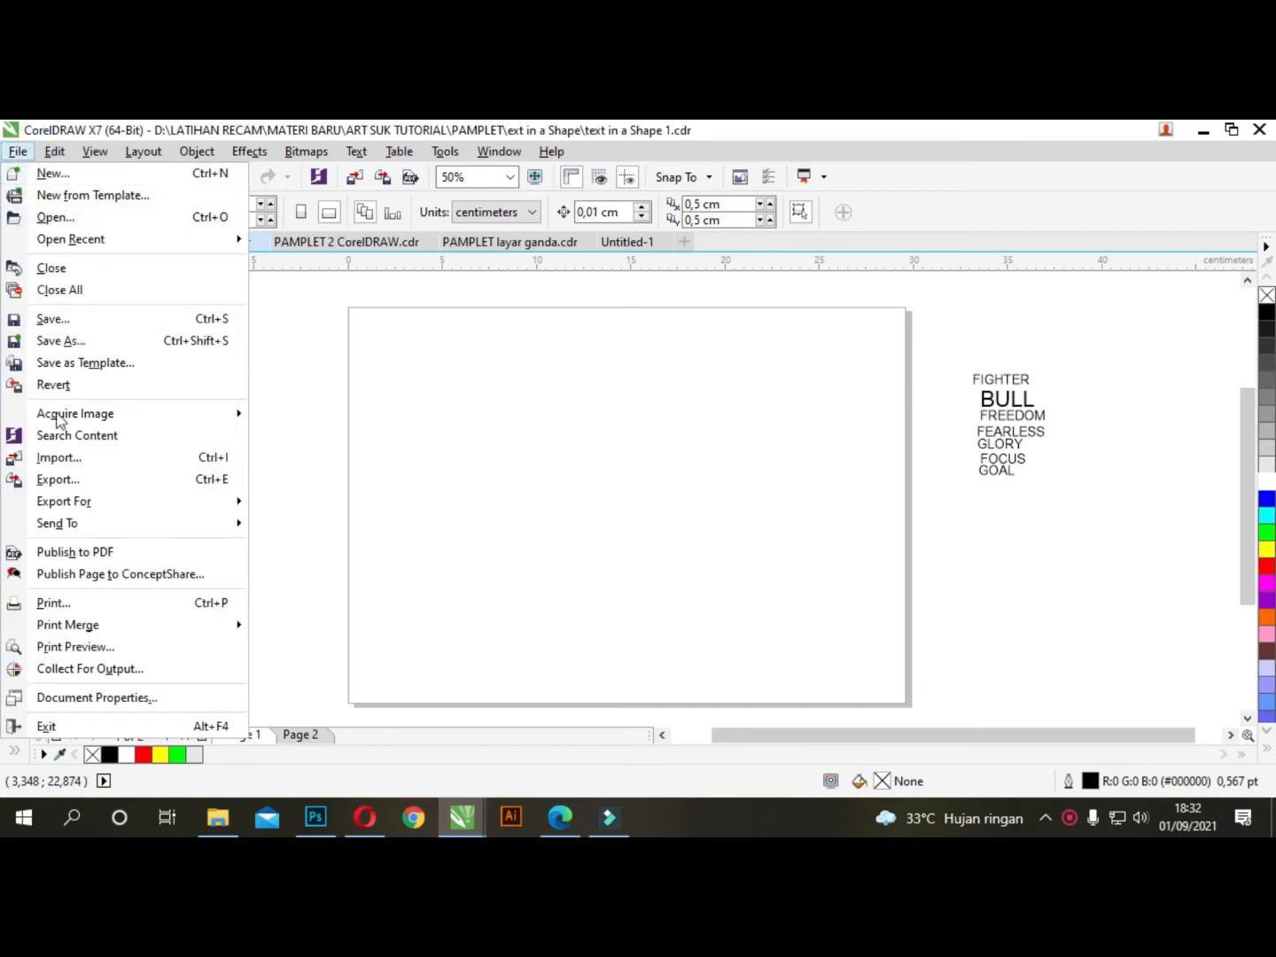
pyautogui.click(60, 458)
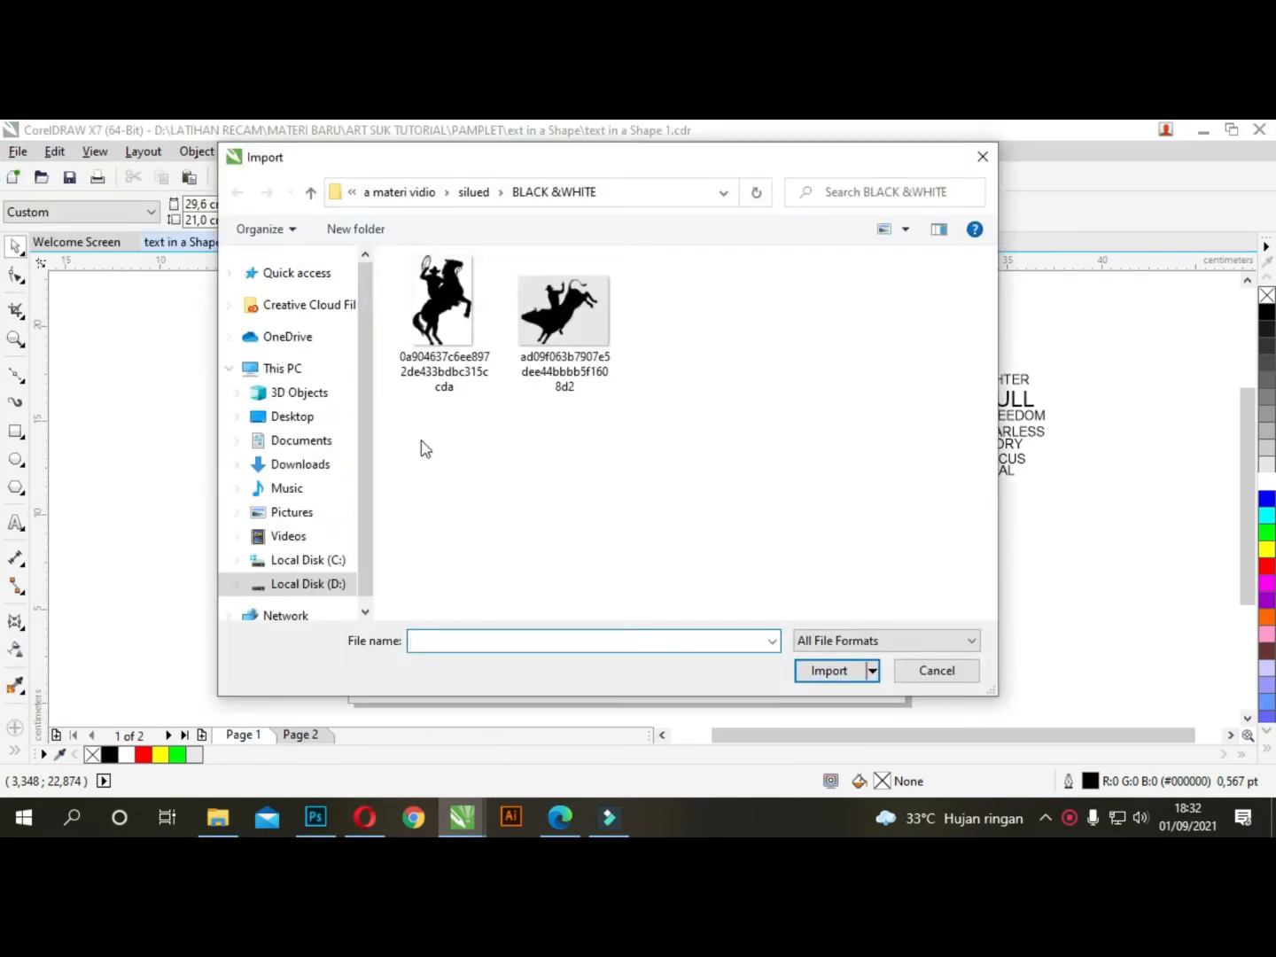
pyautogui.click(564, 319)
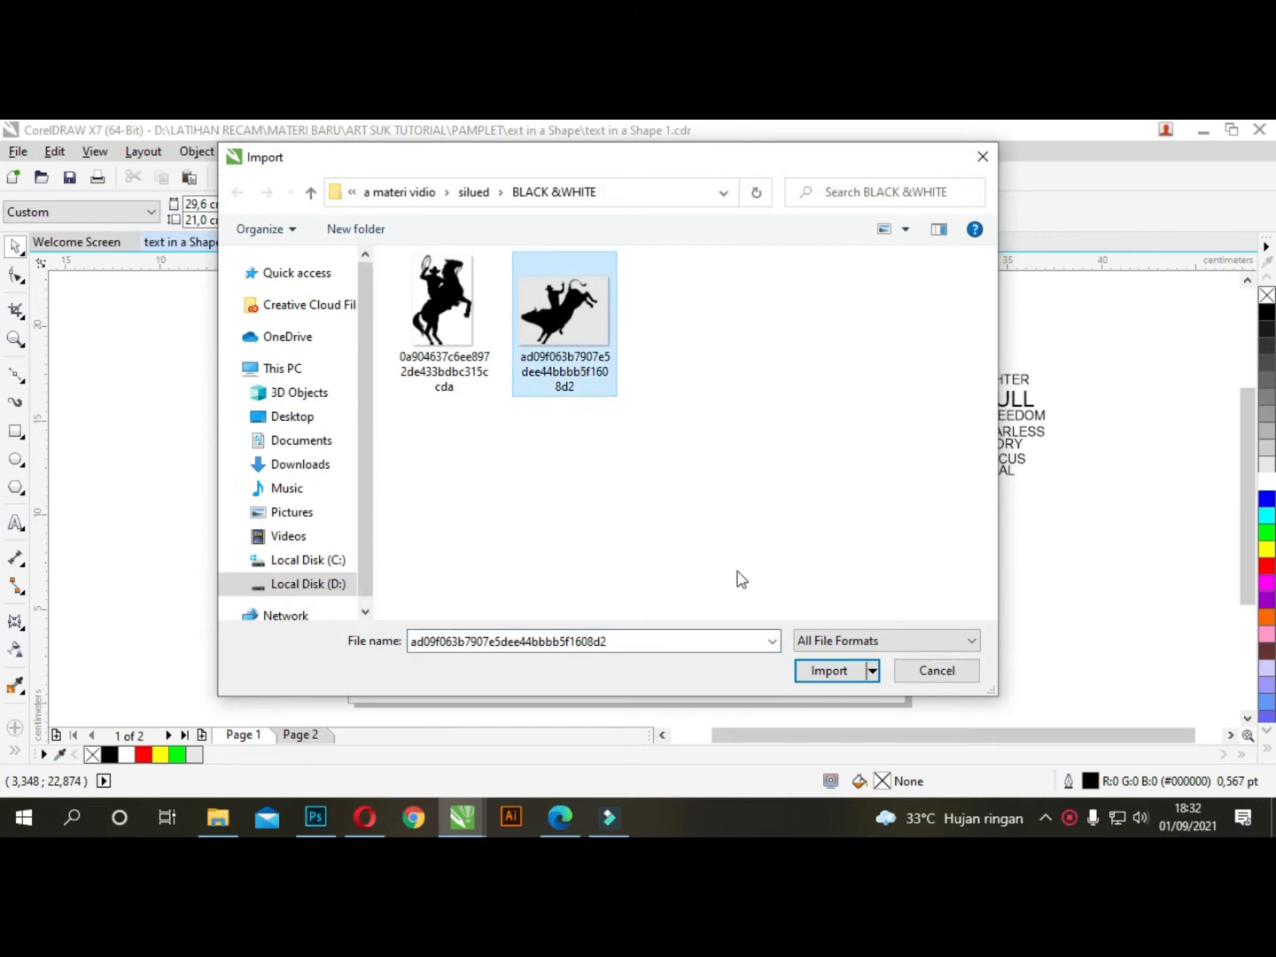
pyautogui.click(829, 671)
pyautogui.moveTo(383, 326); pyautogui.dragTo(861, 688)
pyautogui.moveTo(746, 364); pyautogui.dragTo(763, 358)
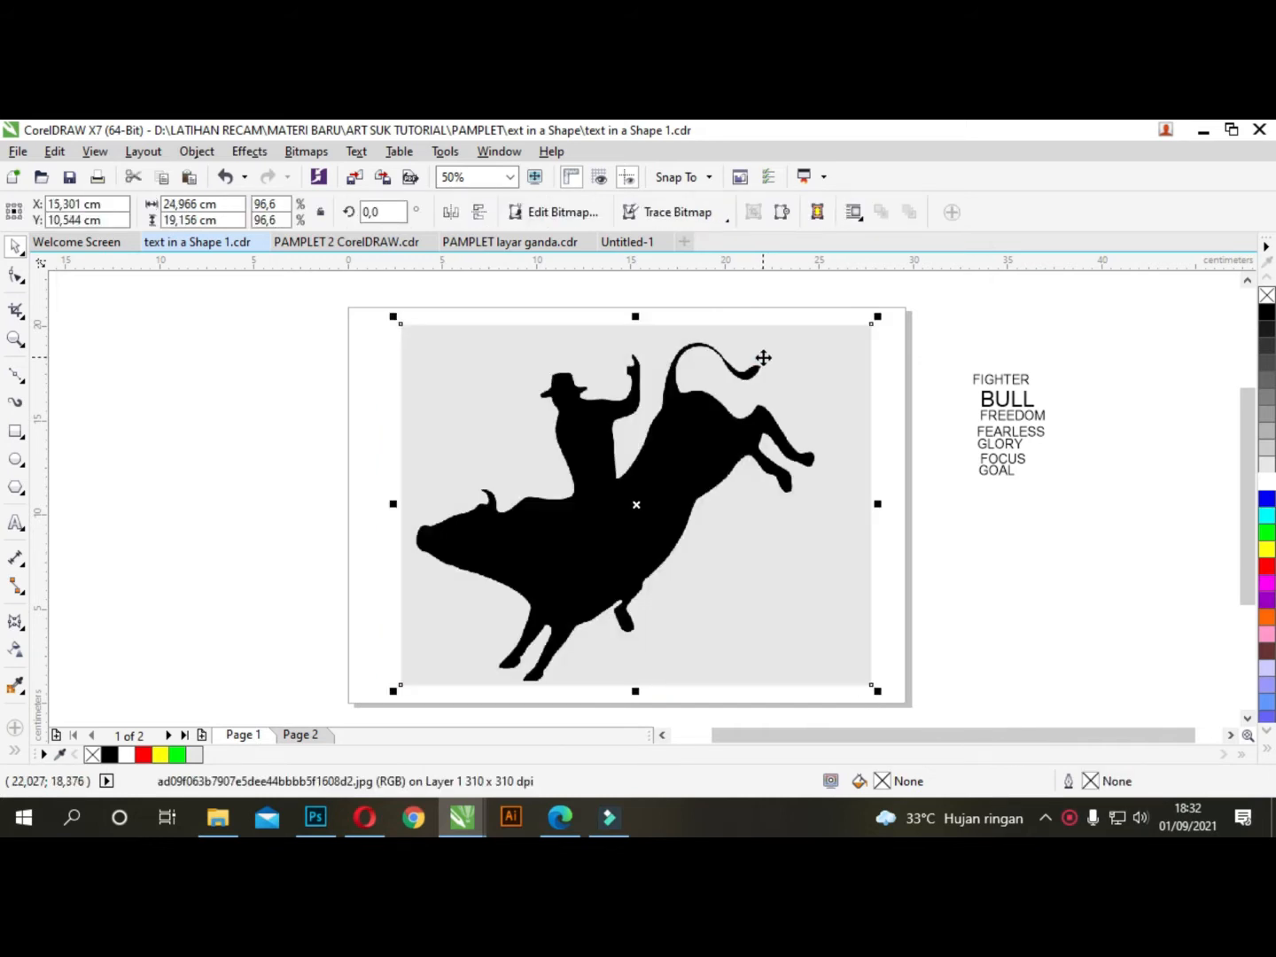
# - Trace the bull-rider bitmap with an Outline Trace as High Quality Image, reducing the bitmap and accepting the default trace settings
pyautogui.click(727, 220)
pyautogui.moveTo(687, 282)
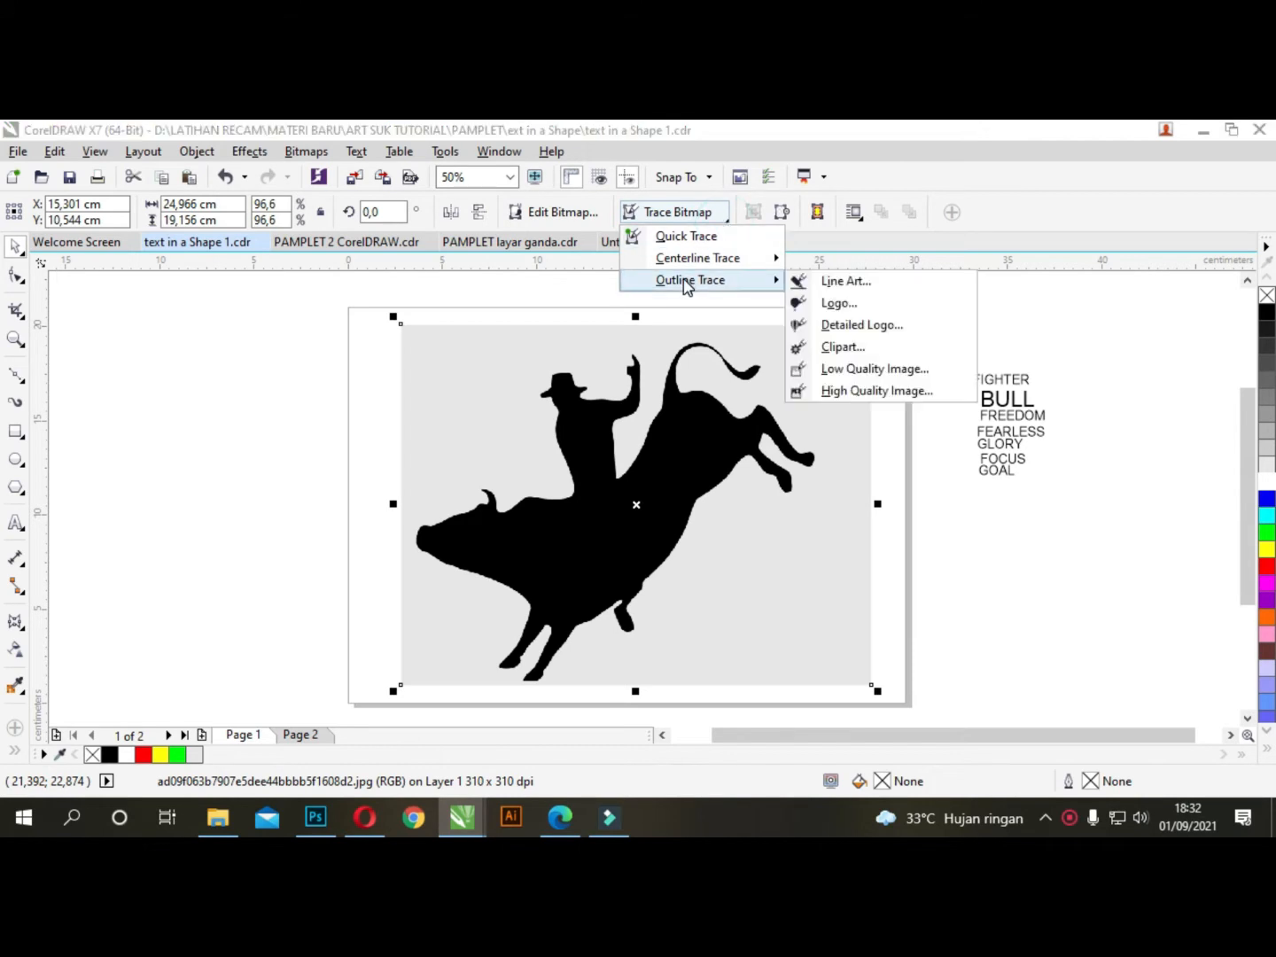
pyautogui.click(842, 391)
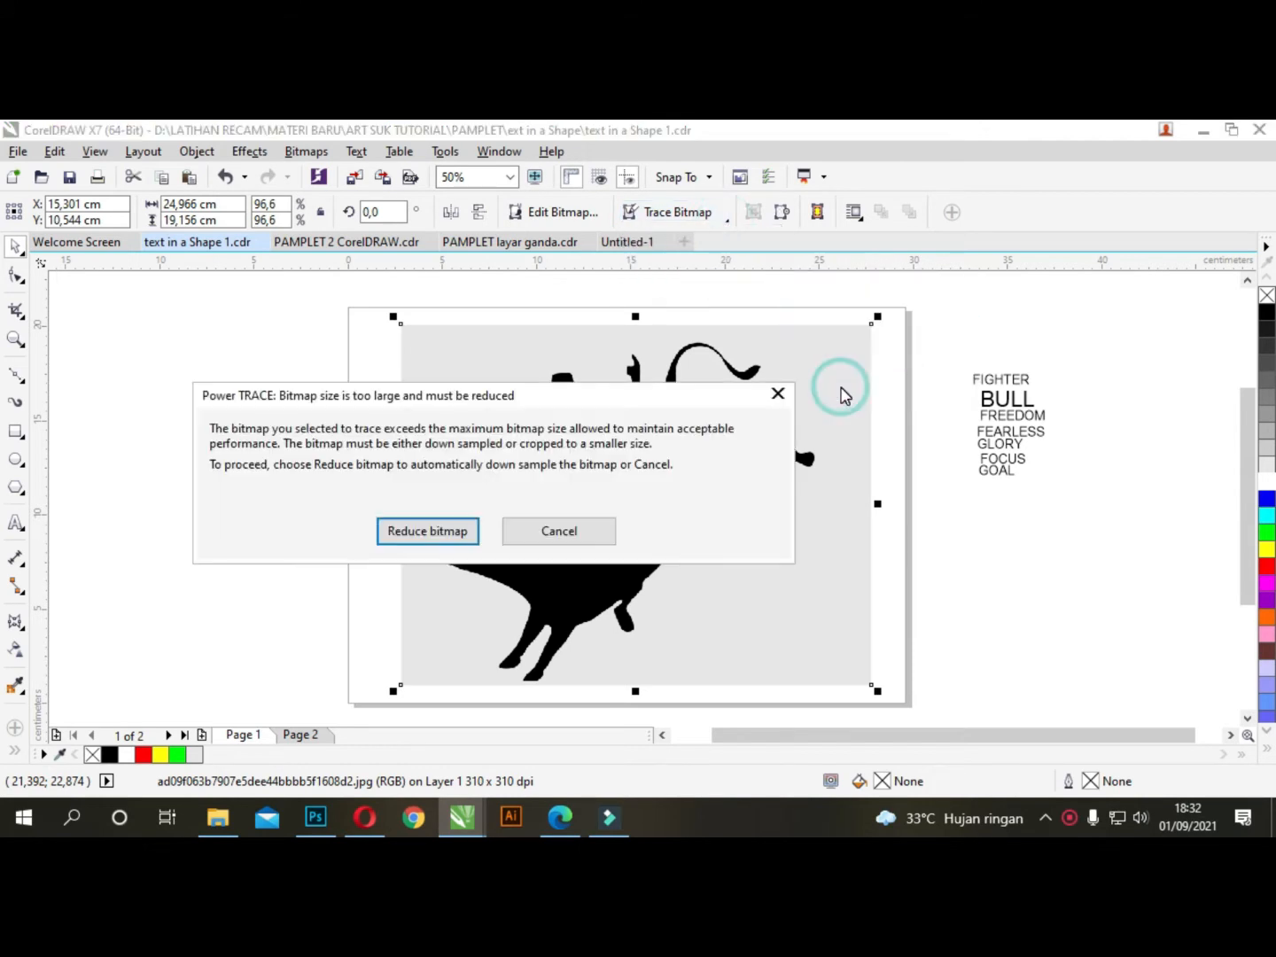
pyautogui.click(448, 534)
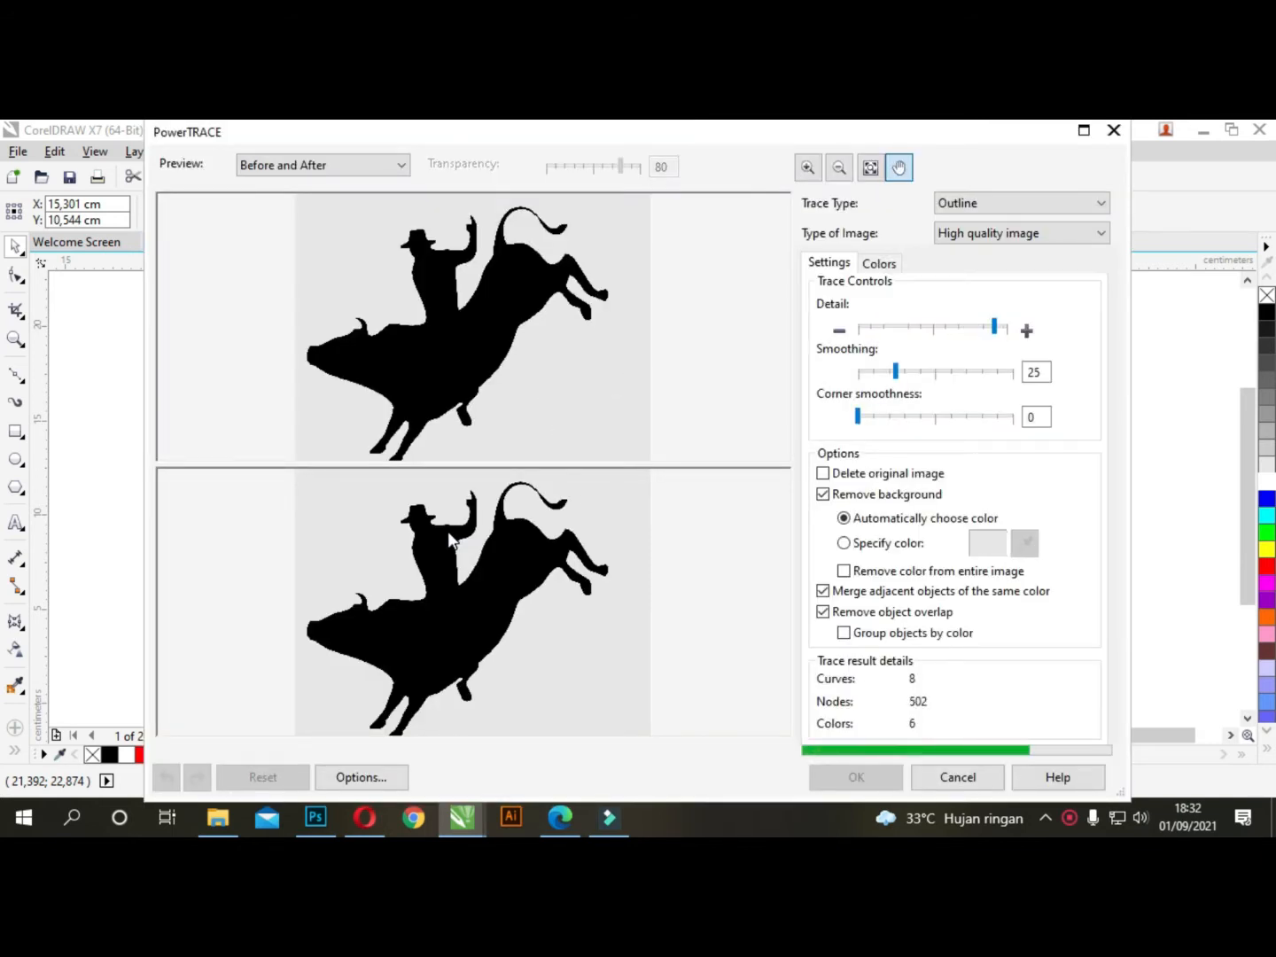
pyautogui.click(856, 778)
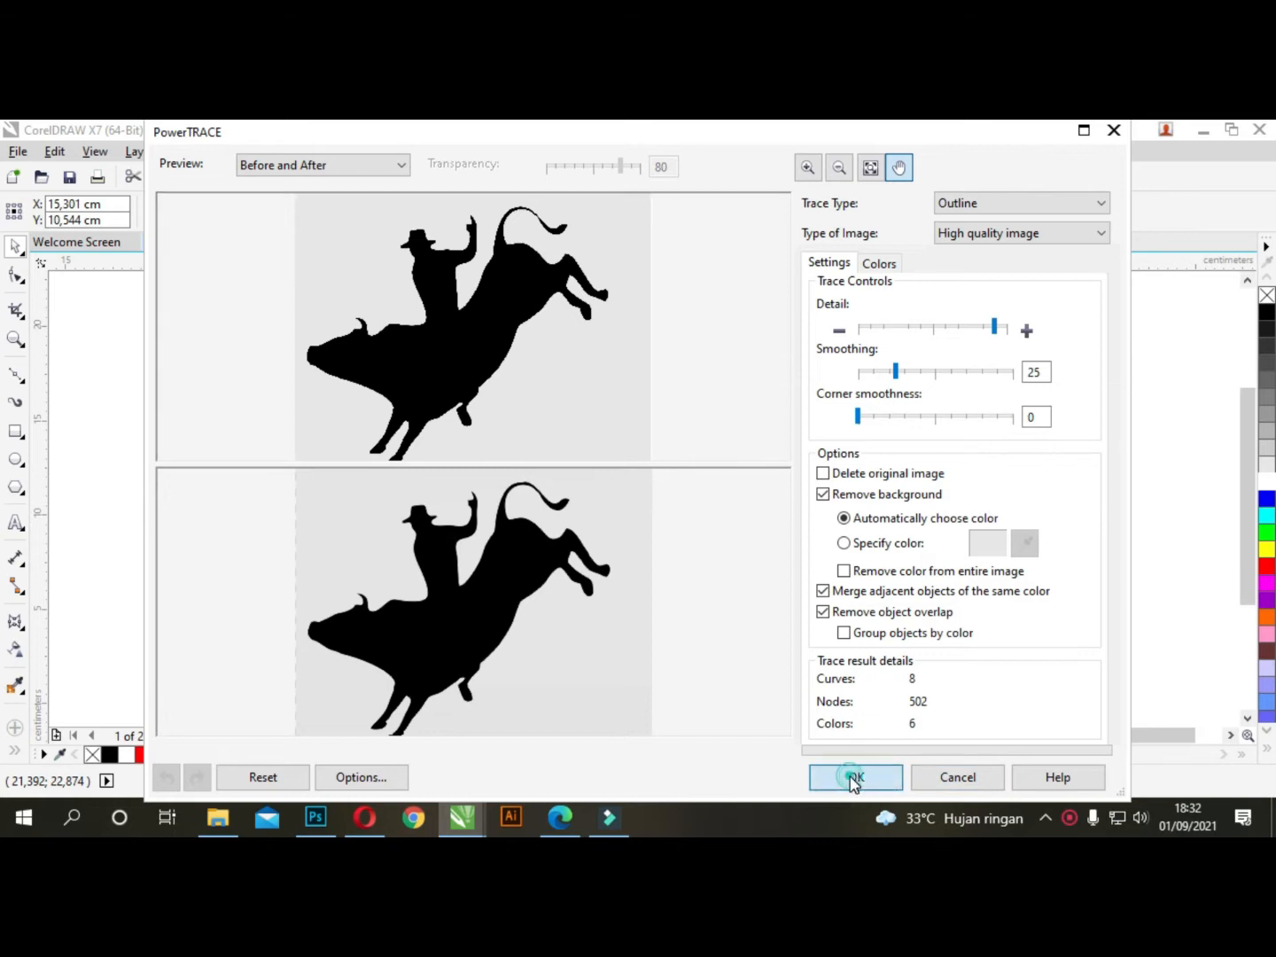
# - Separate the traced group from the original bitmap, delete the bitmap, and put the traced group back on the page
pyautogui.scroll(-1, 706, 454)
pyautogui.moveTo(671, 478)
pyautogui.mouseDown()
pyautogui.moveTo(373, 433)
pyautogui.moveTo(370, 458)
pyautogui.mouseUp()
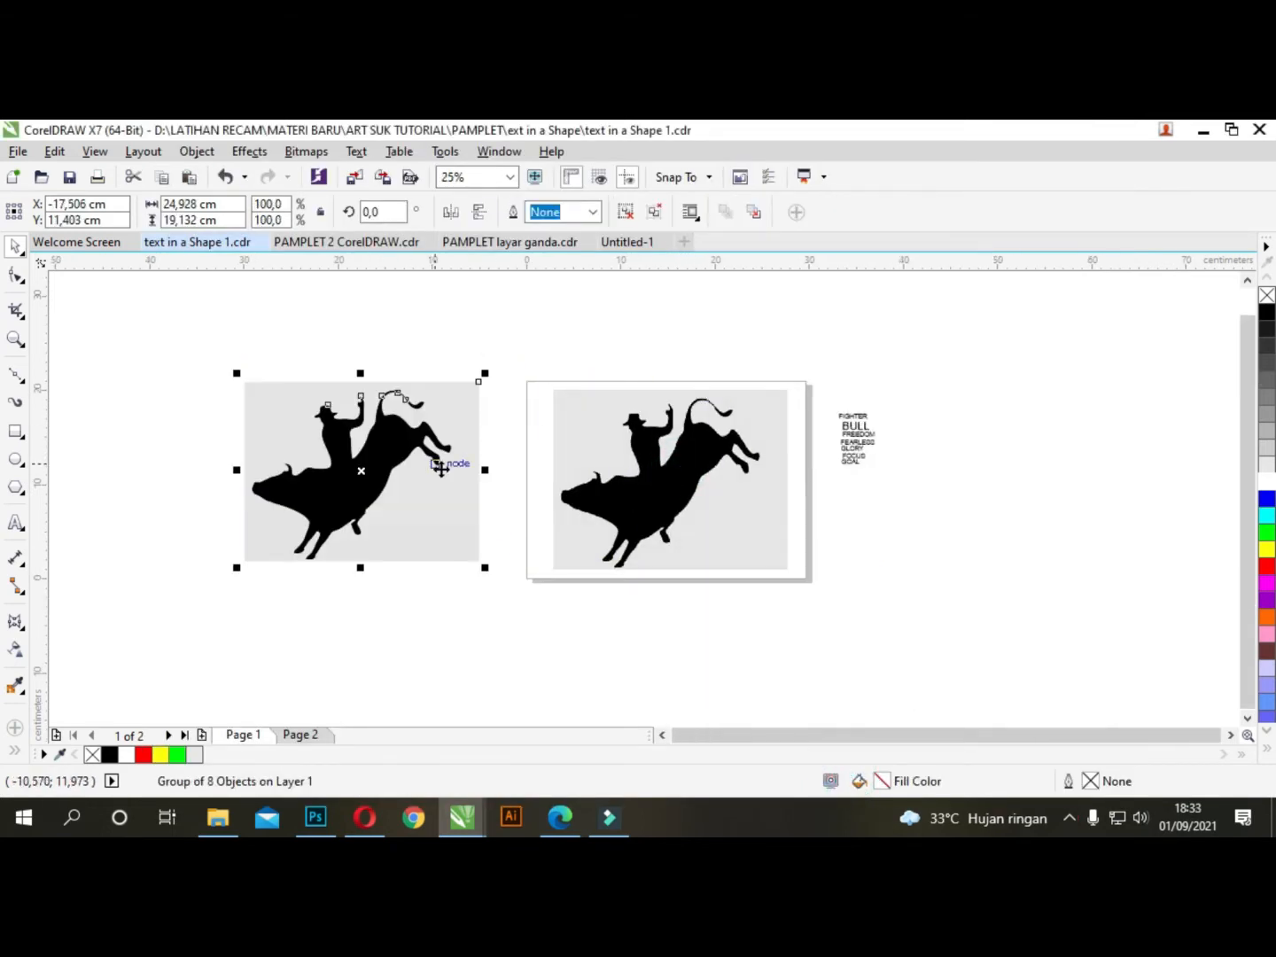
pyautogui.click(656, 429)
pyautogui.moveTo(644, 462); pyautogui.dragTo(1003, 432)
pyautogui.press('Delete')
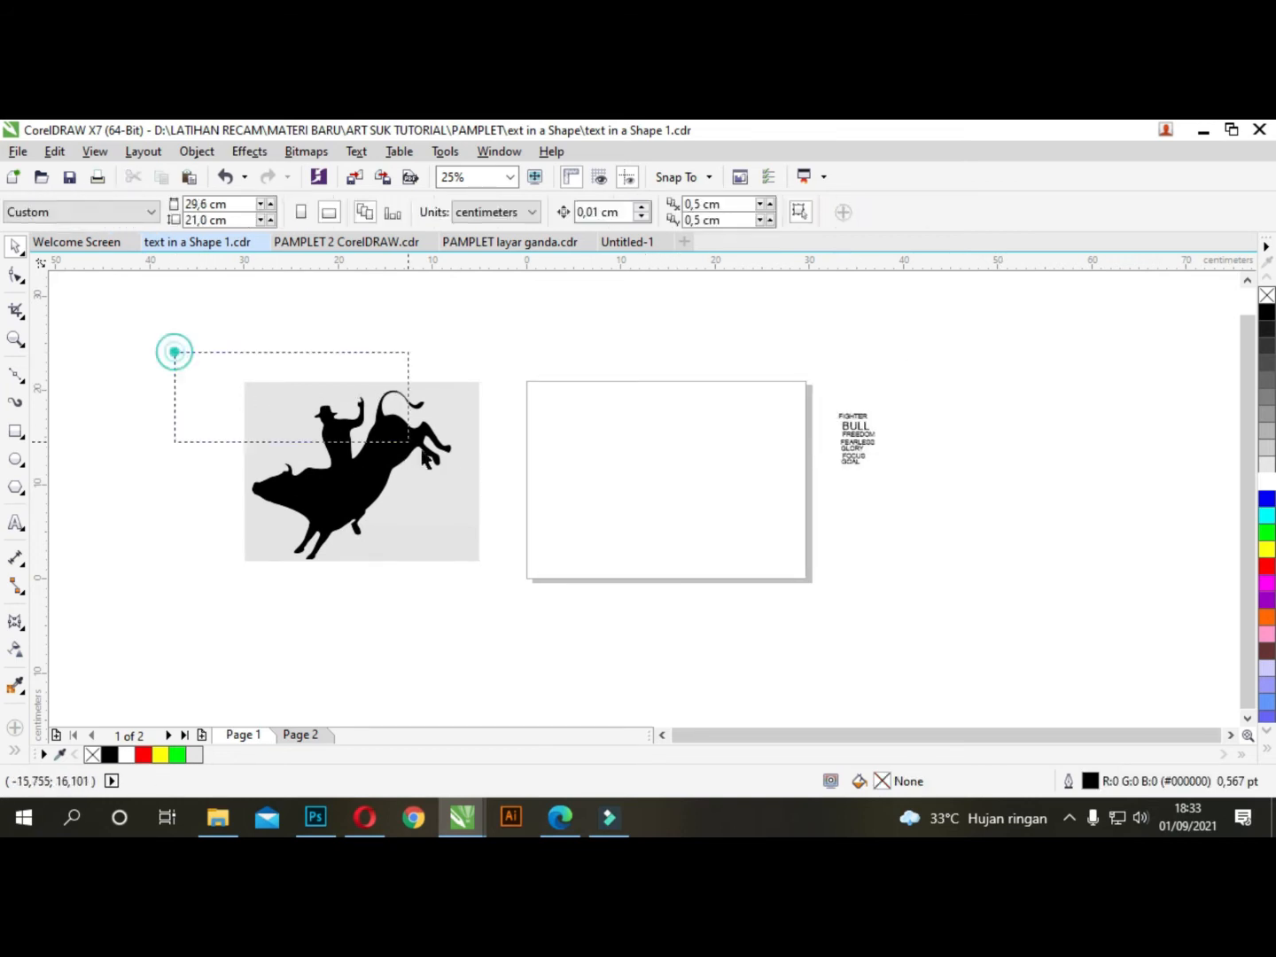
pyautogui.moveTo(226, 371); pyautogui.dragTo(516, 589)
pyautogui.moveTo(368, 483); pyautogui.dragTo(672, 493)
pyautogui.scroll(1, 627, 481)
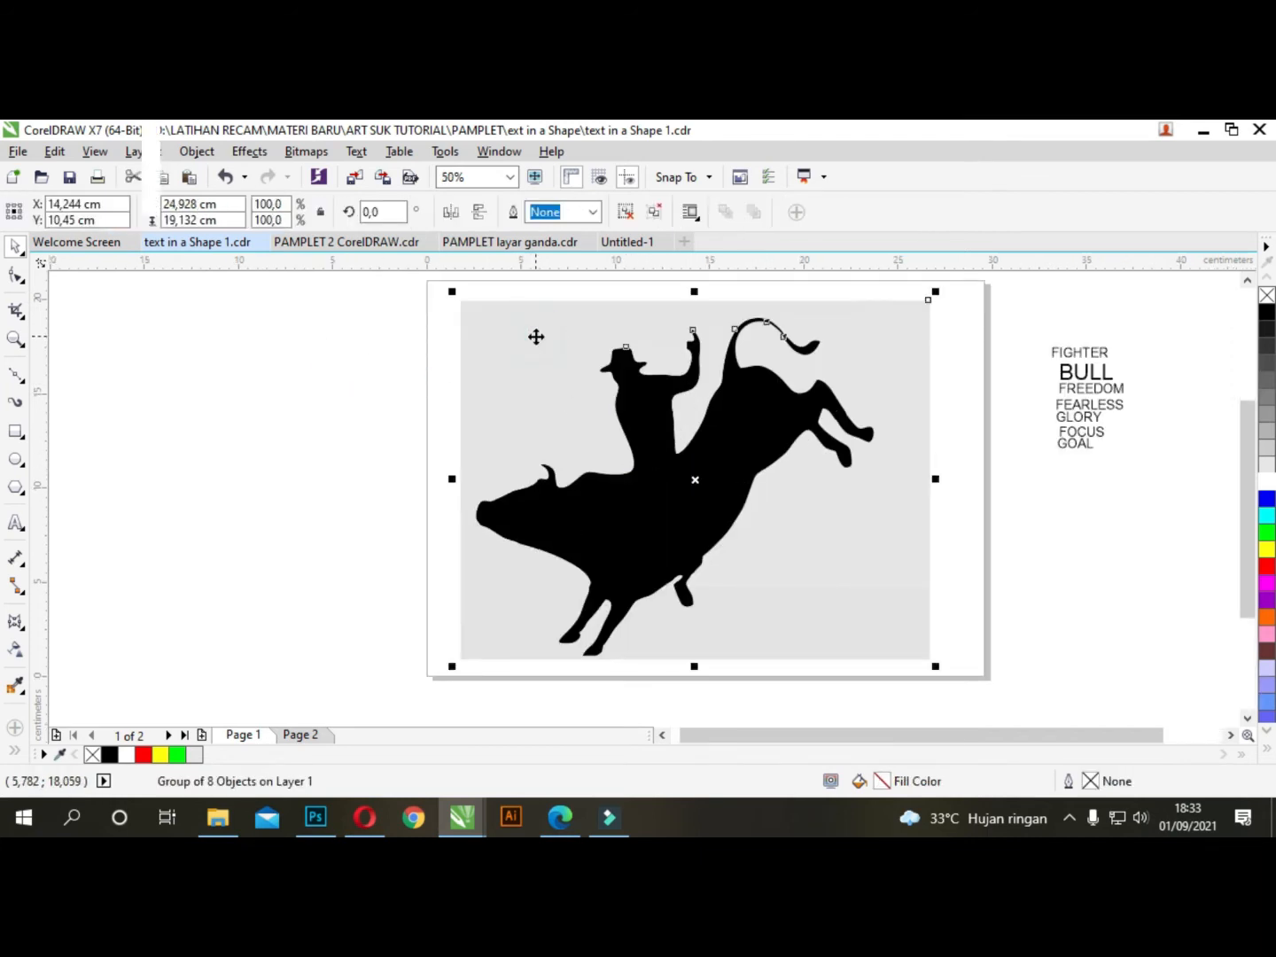
# - Ungroup the traced bull rider and delete all the grey background pieces around the silhouette
pyautogui.hotkey('ctrl', 'u')
pyautogui.click(293, 336)
pyautogui.click(897, 316)
pyautogui.press('Delete')
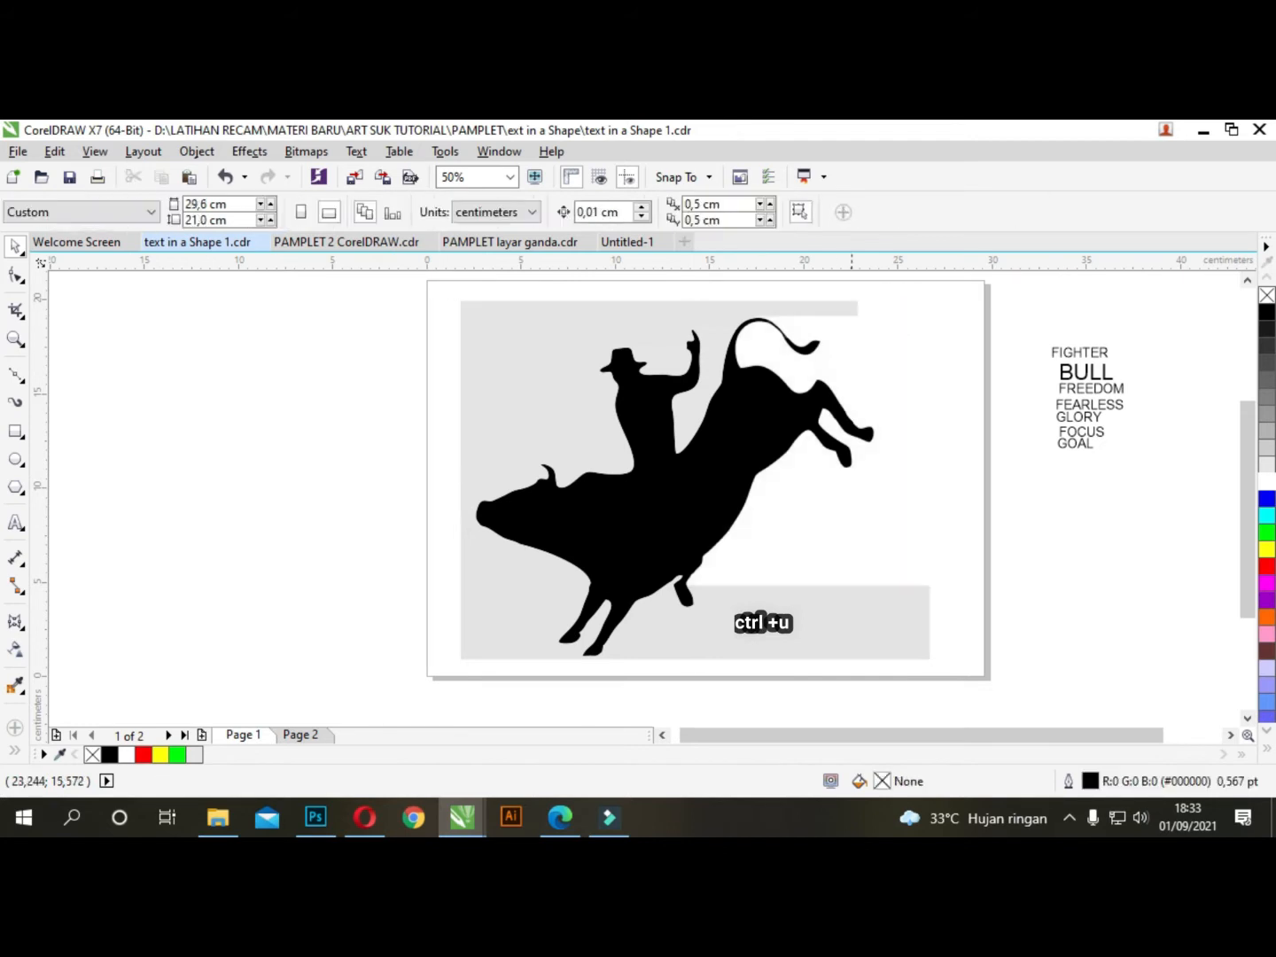
pyautogui.click(829, 312)
pyautogui.press('Delete')
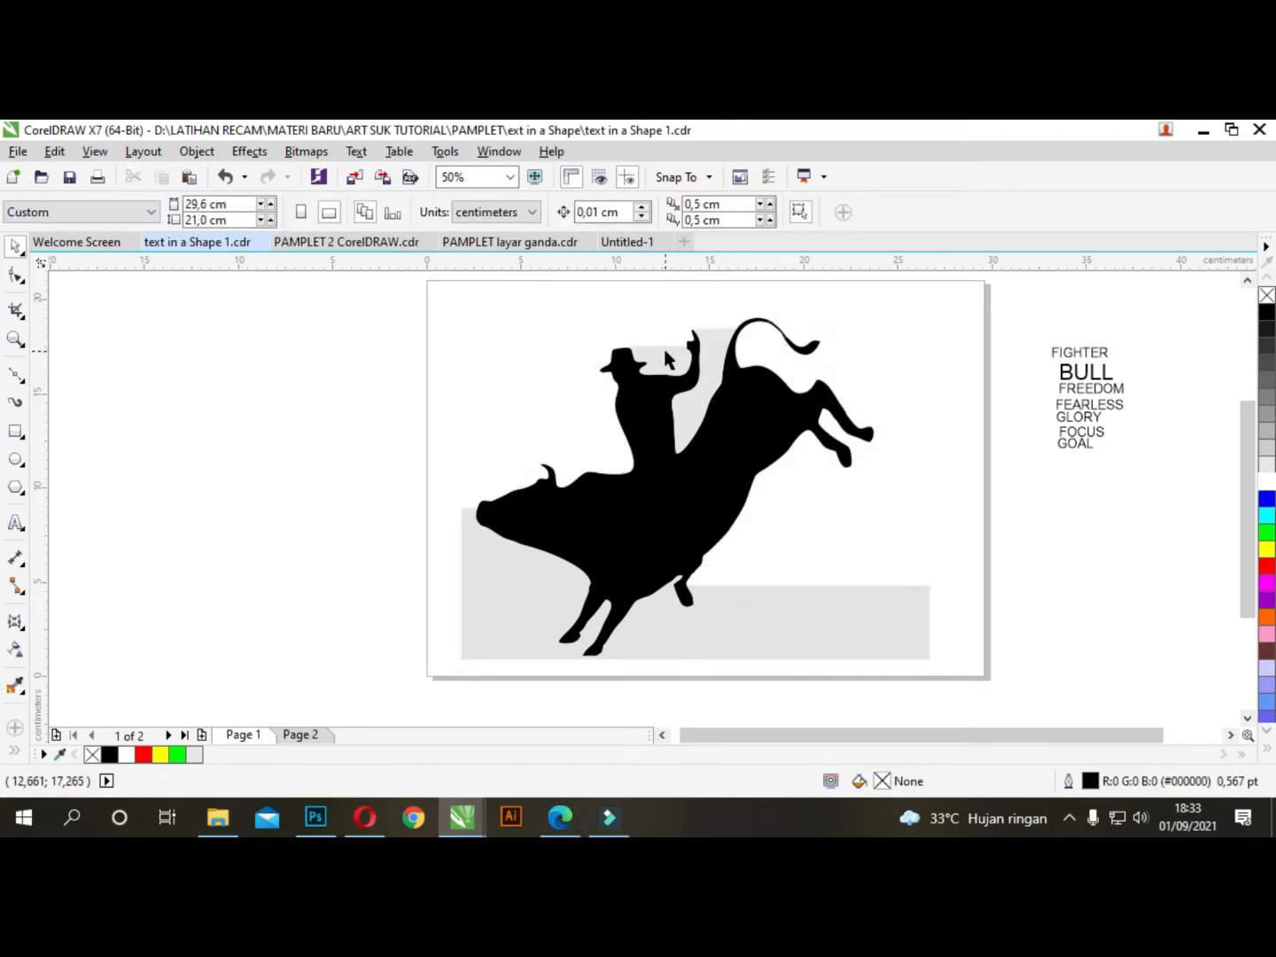
pyautogui.click(717, 335)
pyautogui.press('Delete')
pyautogui.click(802, 610)
pyautogui.press('Delete')
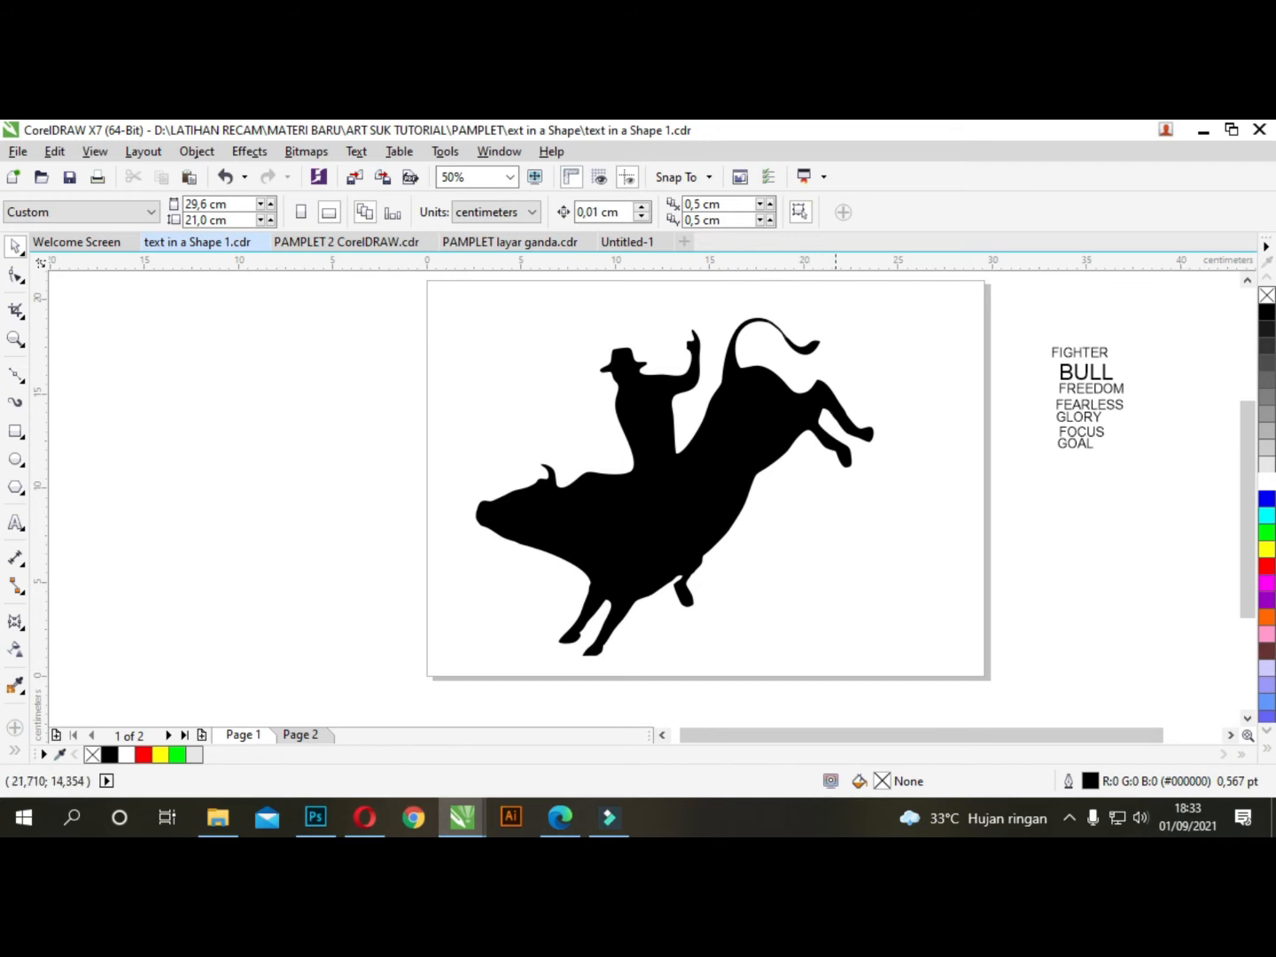
# - Fill the main bull-rider curve with red to tell it apart from the loose pieces
pyautogui.scroll(2, 833, 424)
pyautogui.scroll(-2, 834, 427)
pyautogui.click(649, 405)
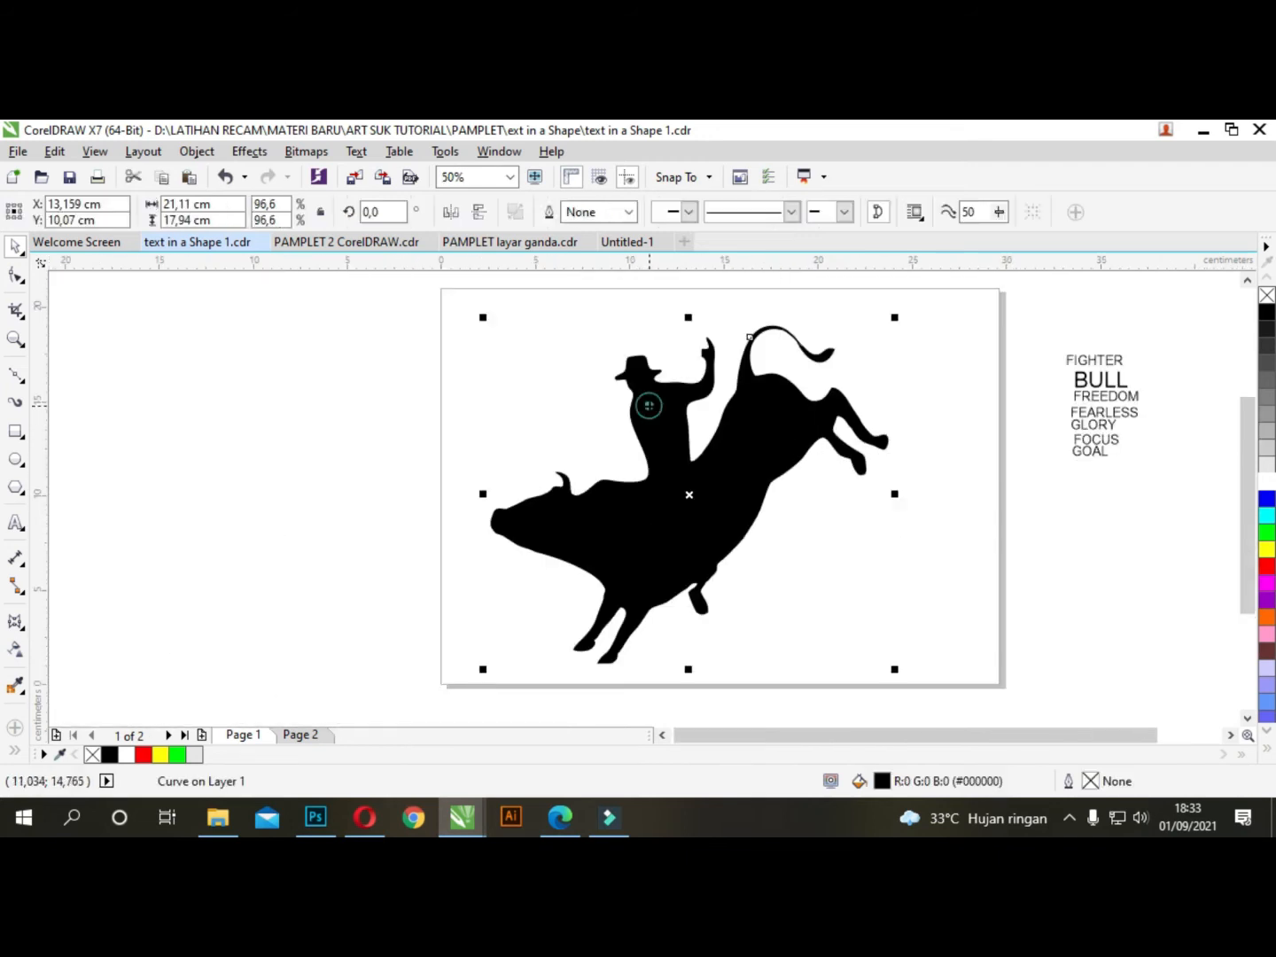
pyautogui.click(1267, 566)
pyautogui.click(1008, 348)
# - Weld the two loose tail pieces to the bull-rider body and fill the combined shape with black
pyautogui.click(799, 342)
pyautogui.scroll(2, 794, 344)
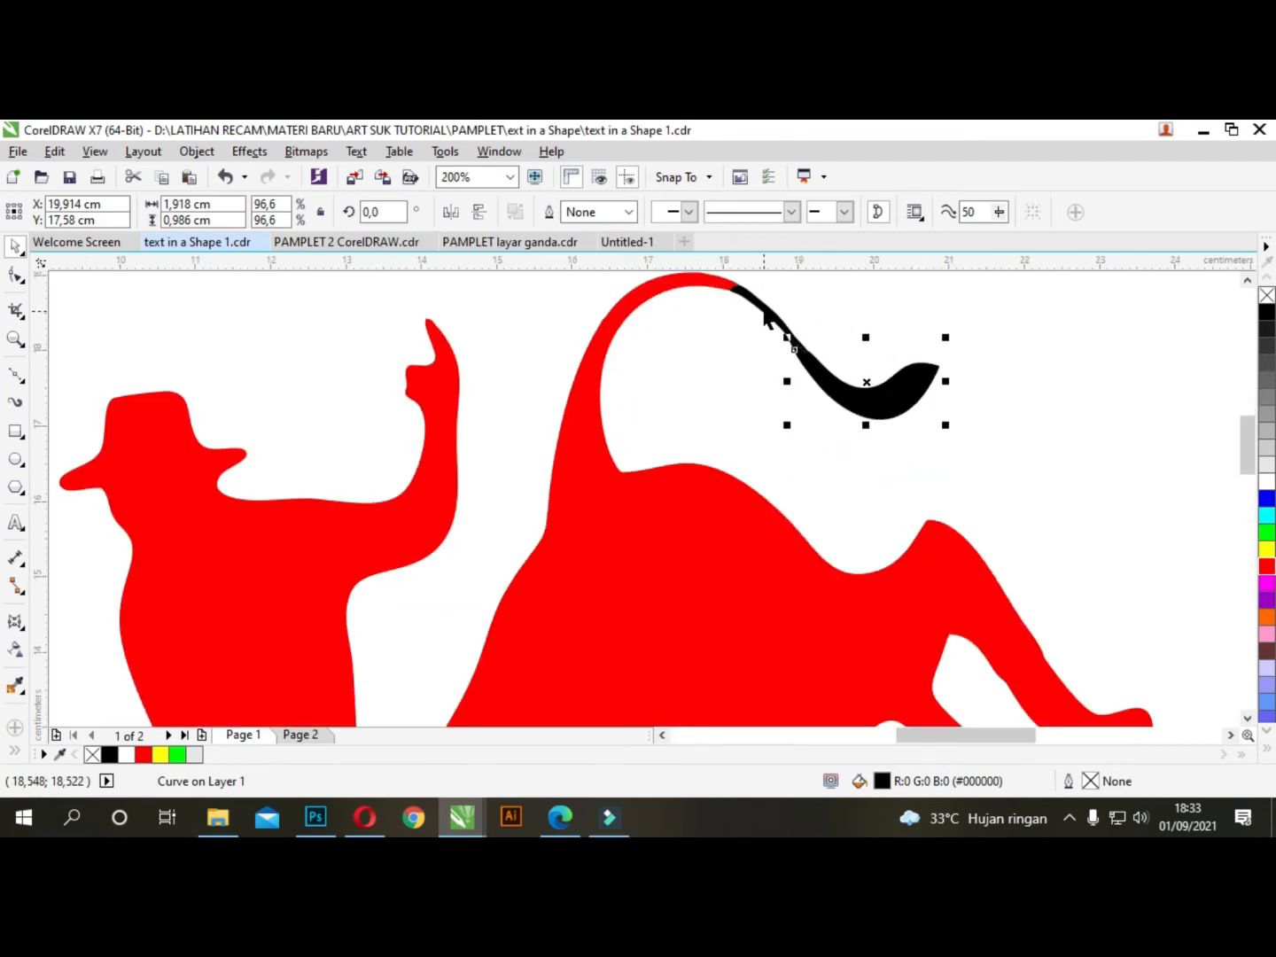
pyautogui.keyDown('shift'); pyautogui.click(762, 311); pyautogui.keyUp('shift')
pyautogui.keyDown('shift'); pyautogui.click(693, 285); pyautogui.keyUp('shift')
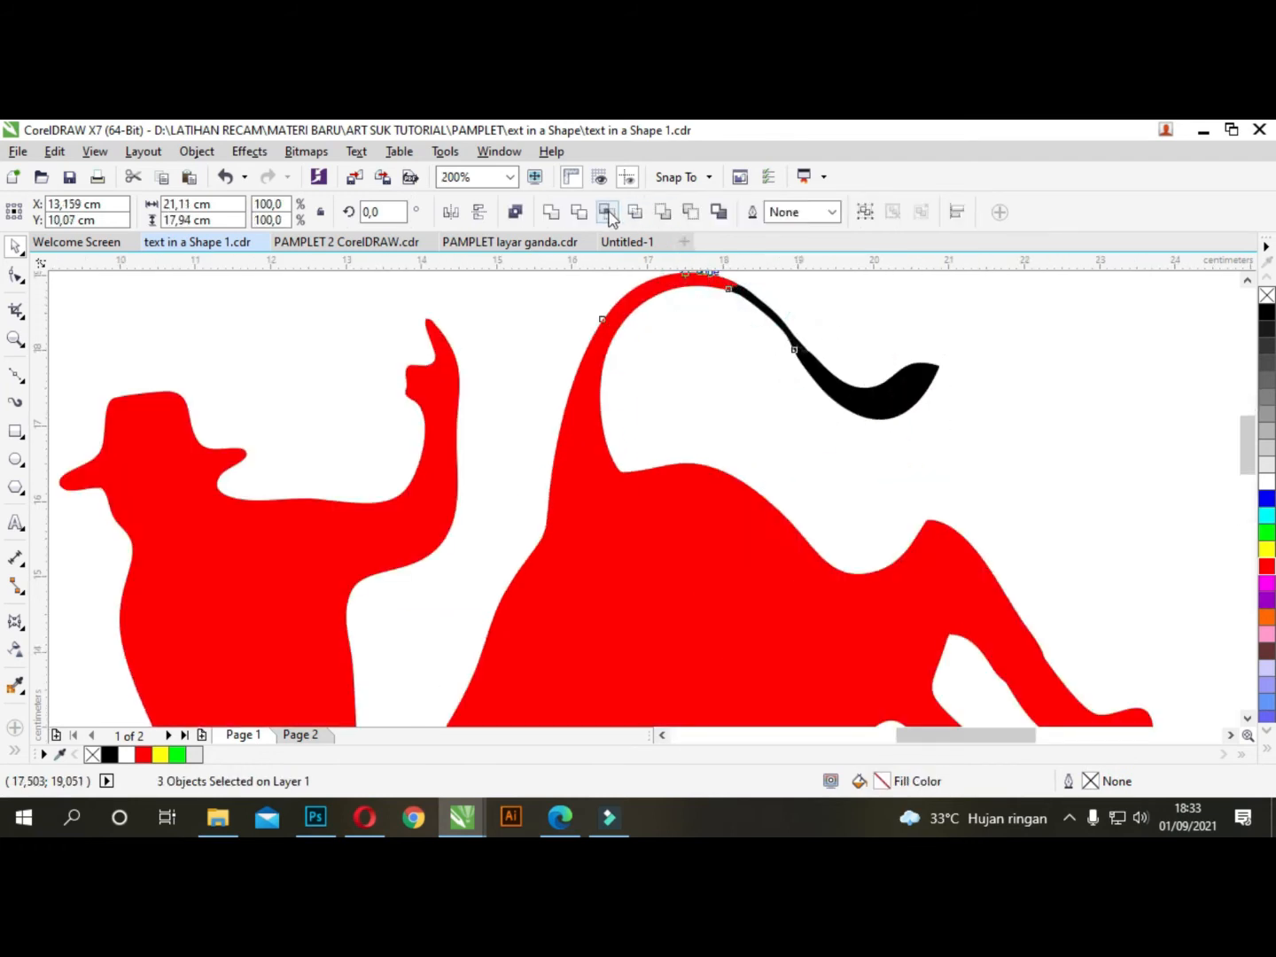
pyautogui.click(554, 211)
pyautogui.scroll(-2, 942, 358)
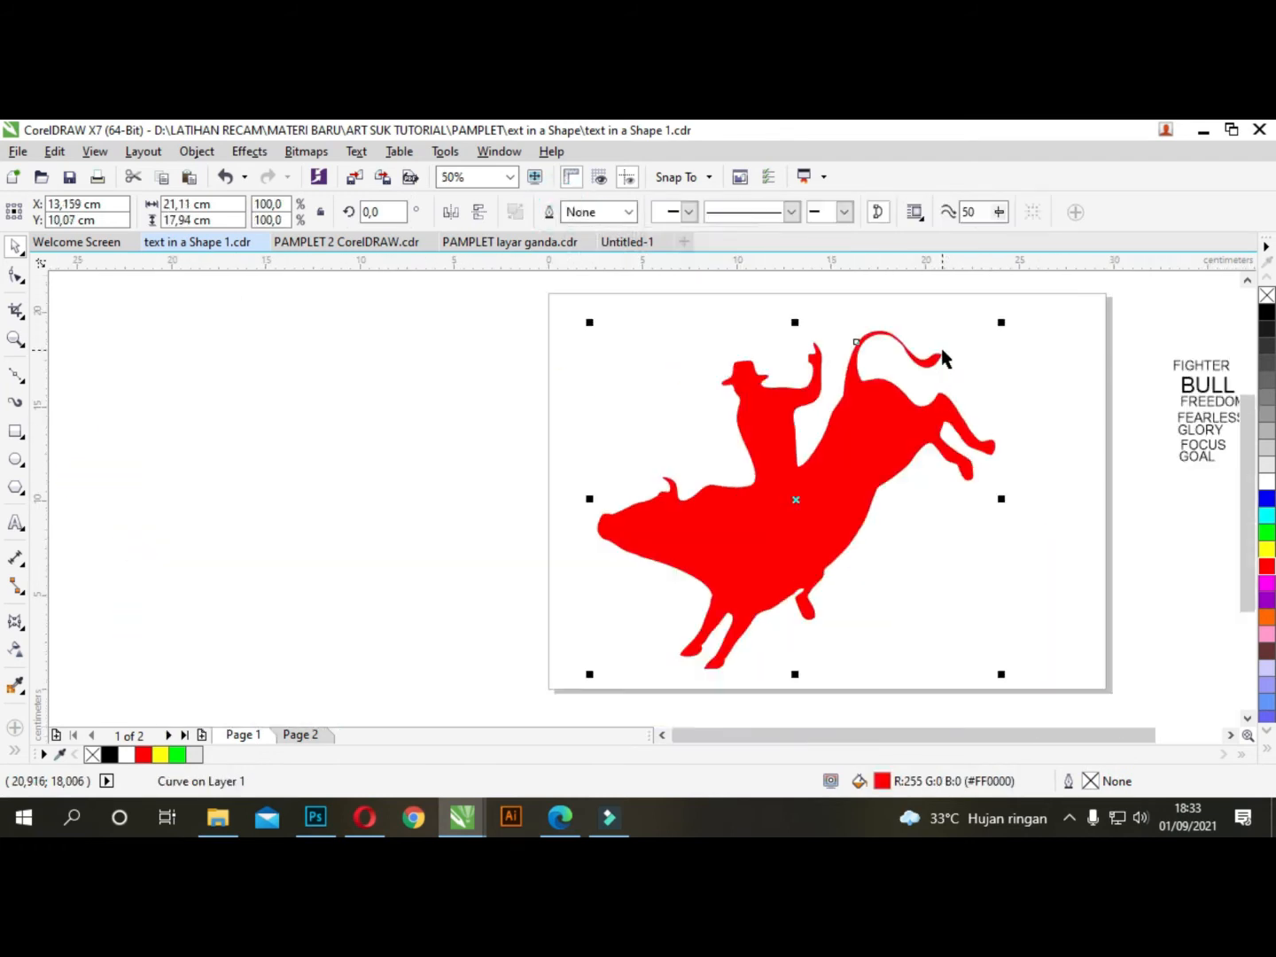
pyautogui.click(1268, 312)
pyautogui.click(387, 373)
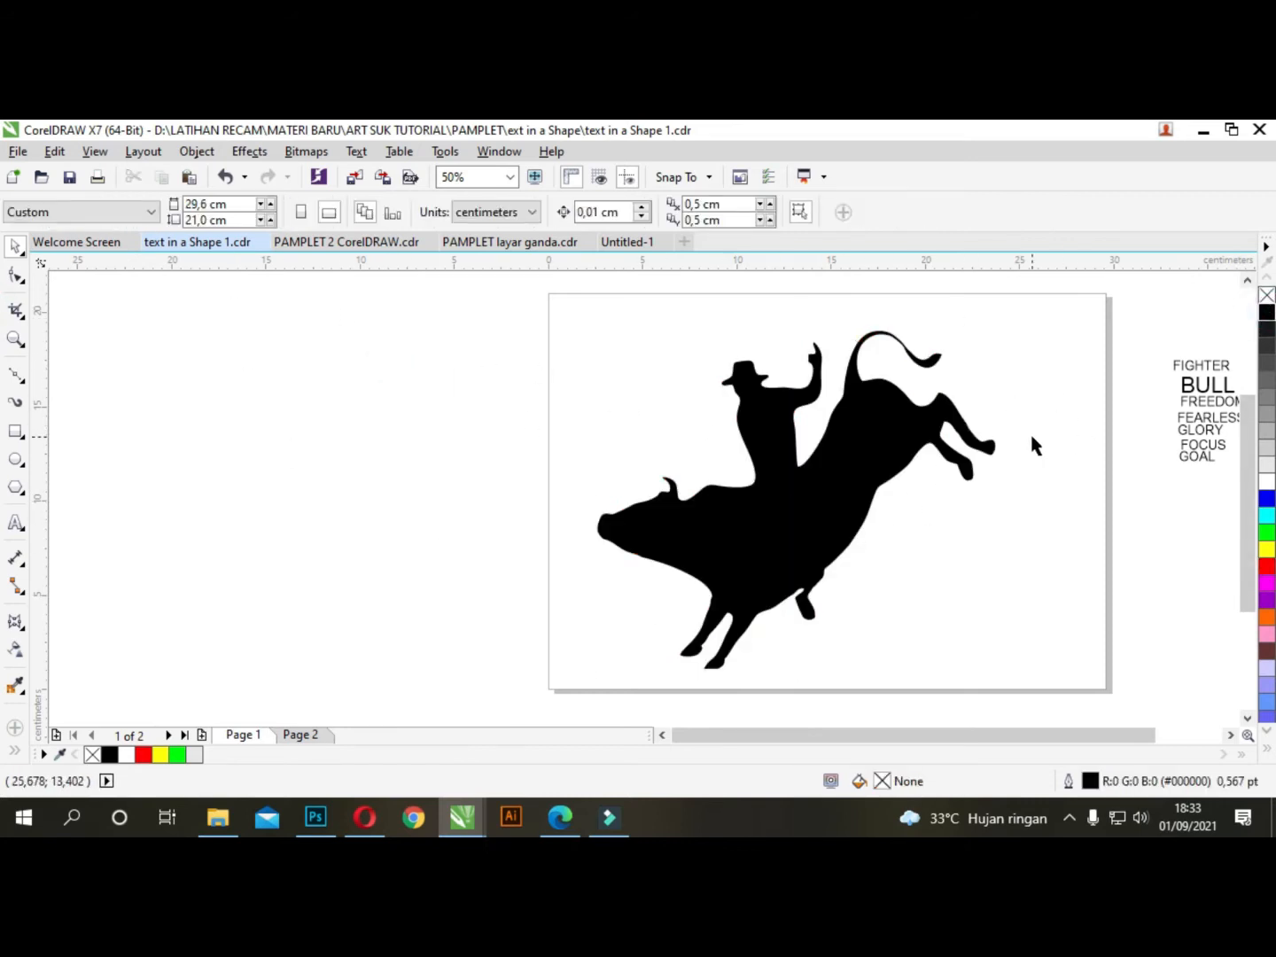
# - Draw a closed Bezier outline of about 6.8 × 6.4 cm around the bull's head, leaving out the horn
pyautogui.click(15, 405)
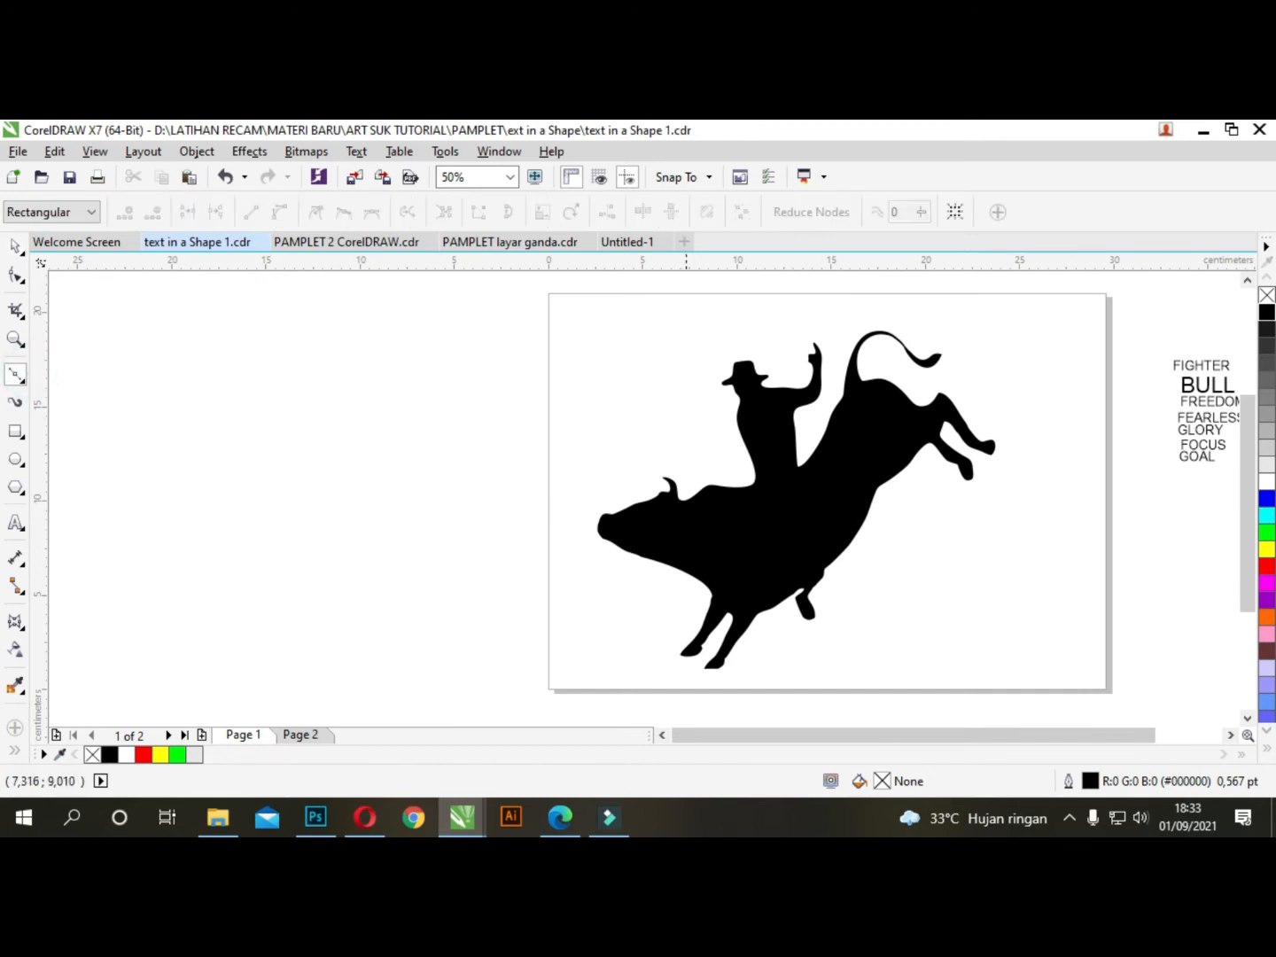
pyautogui.moveTo(637, 481); pyautogui.dragTo(681, 501)
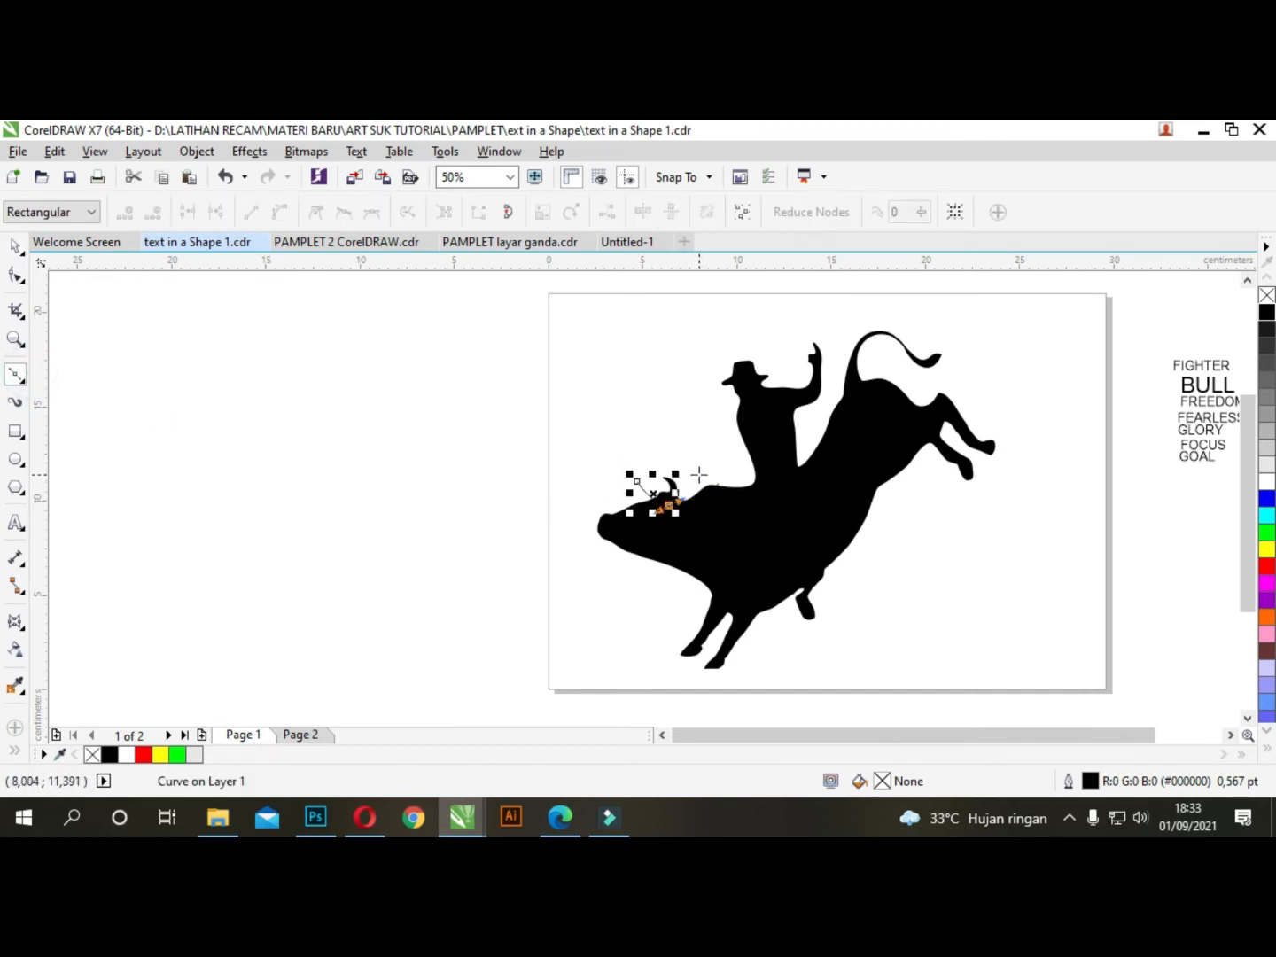
pyautogui.click(701, 468)
pyautogui.click(693, 590)
pyautogui.click(574, 555)
pyautogui.click(576, 493)
pyautogui.click(637, 481)
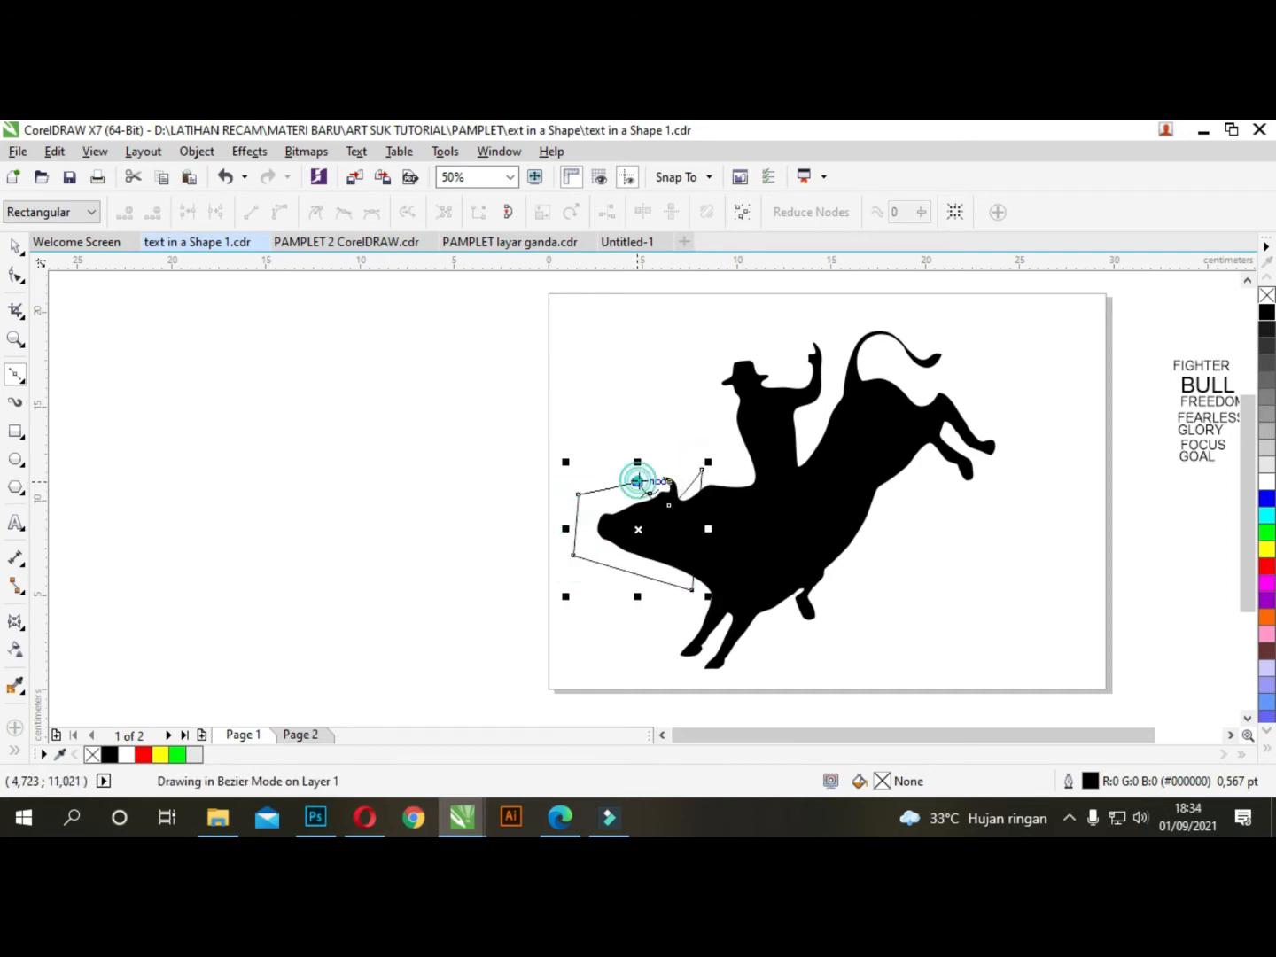
# - Intersect the Bezier outline with the silhouette and move the resulting head piece to the empty page area below the bull's hind legs
pyautogui.click(18, 247)
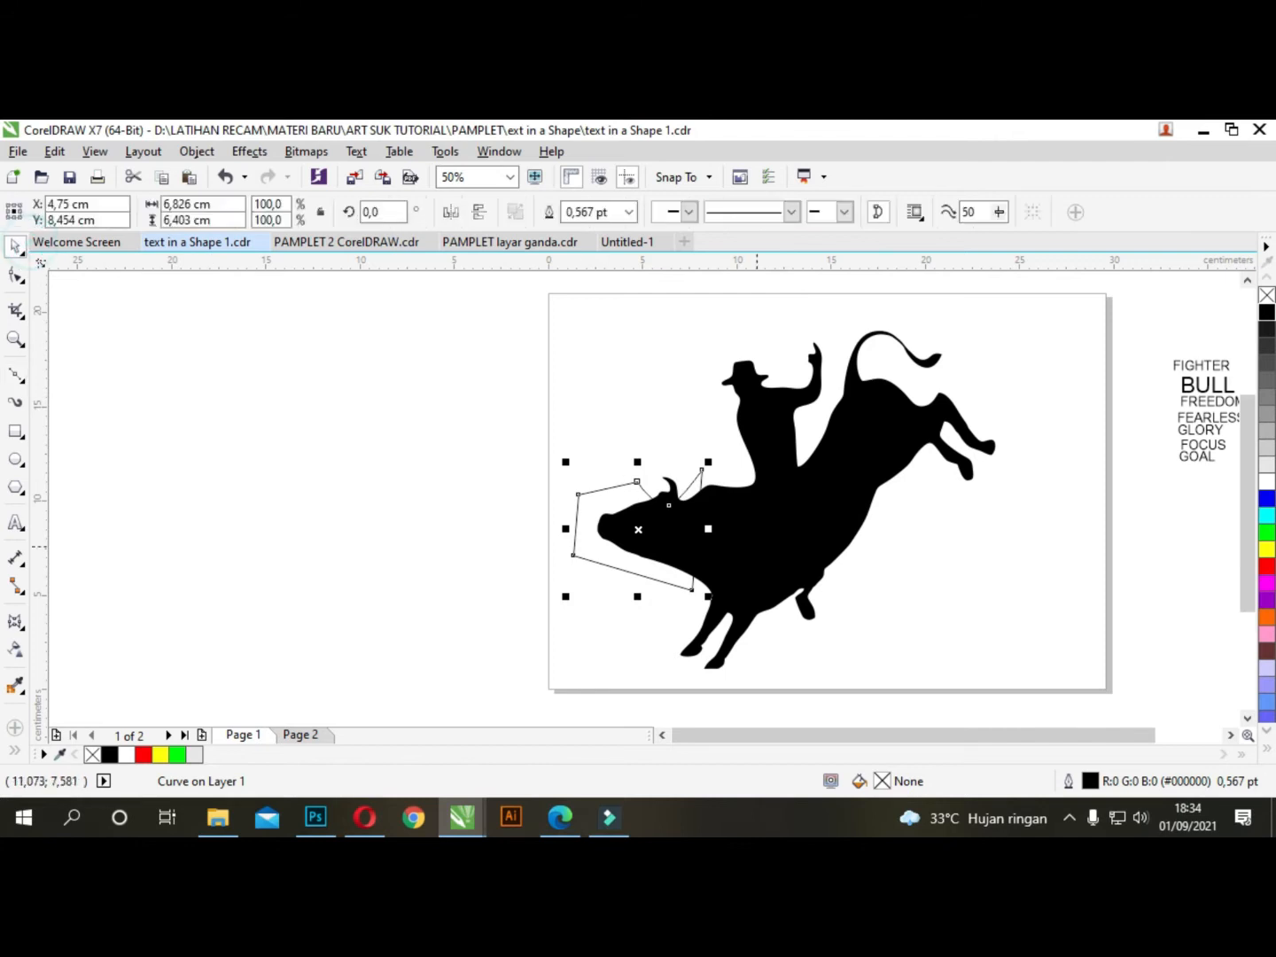
pyautogui.keyDown('shift'); pyautogui.click(746, 530); pyautogui.keyUp('shift')
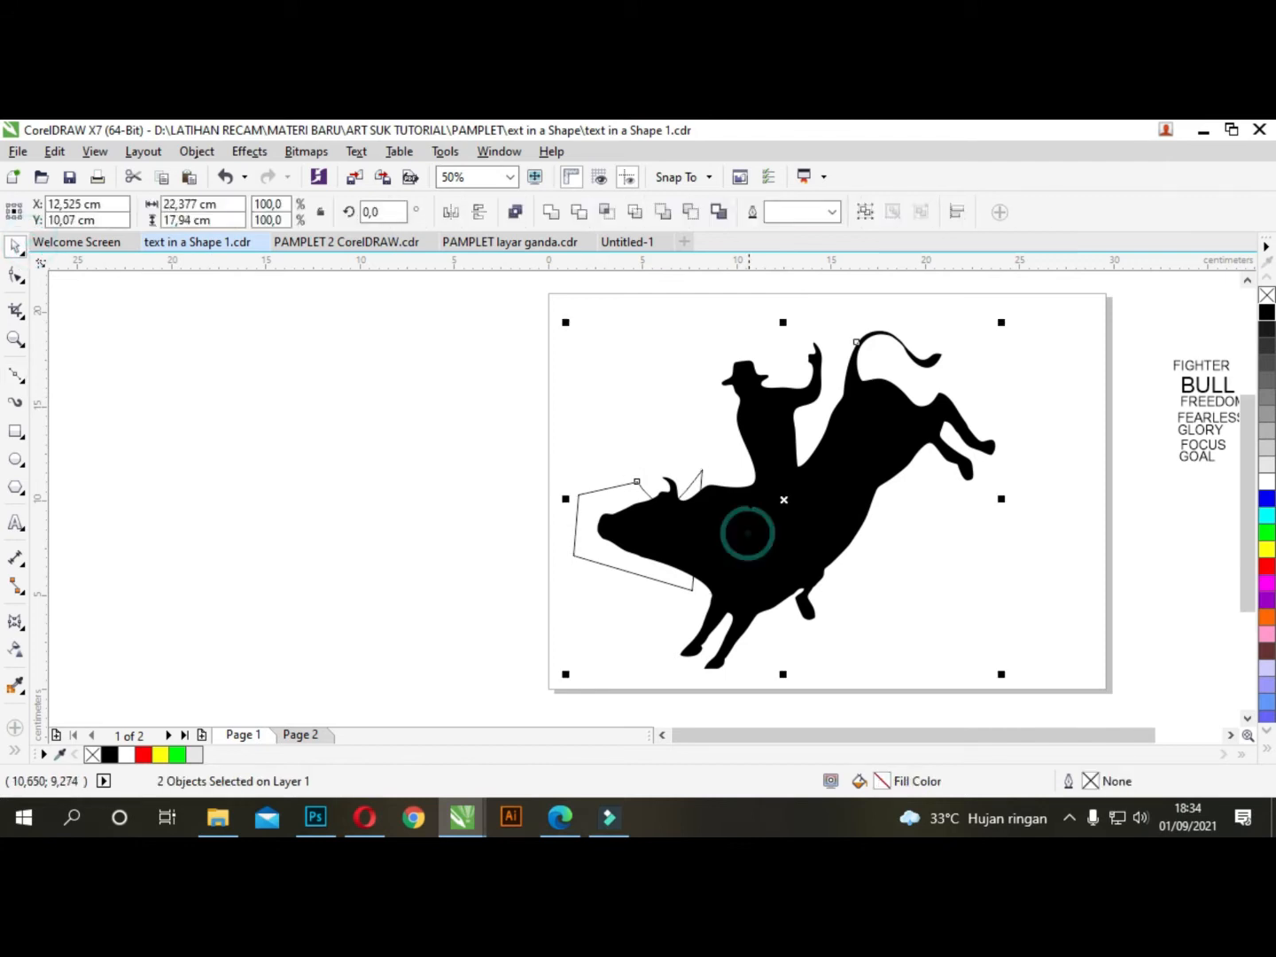
pyautogui.click(608, 211)
pyautogui.moveTo(648, 533); pyautogui.dragTo(966, 591)
pyautogui.click(966, 592)
# - Rotate the head piece by about 5.3° and give it no fill and a black hairline outline
pyautogui.moveTo(1022, 537); pyautogui.dragTo(1016, 531)
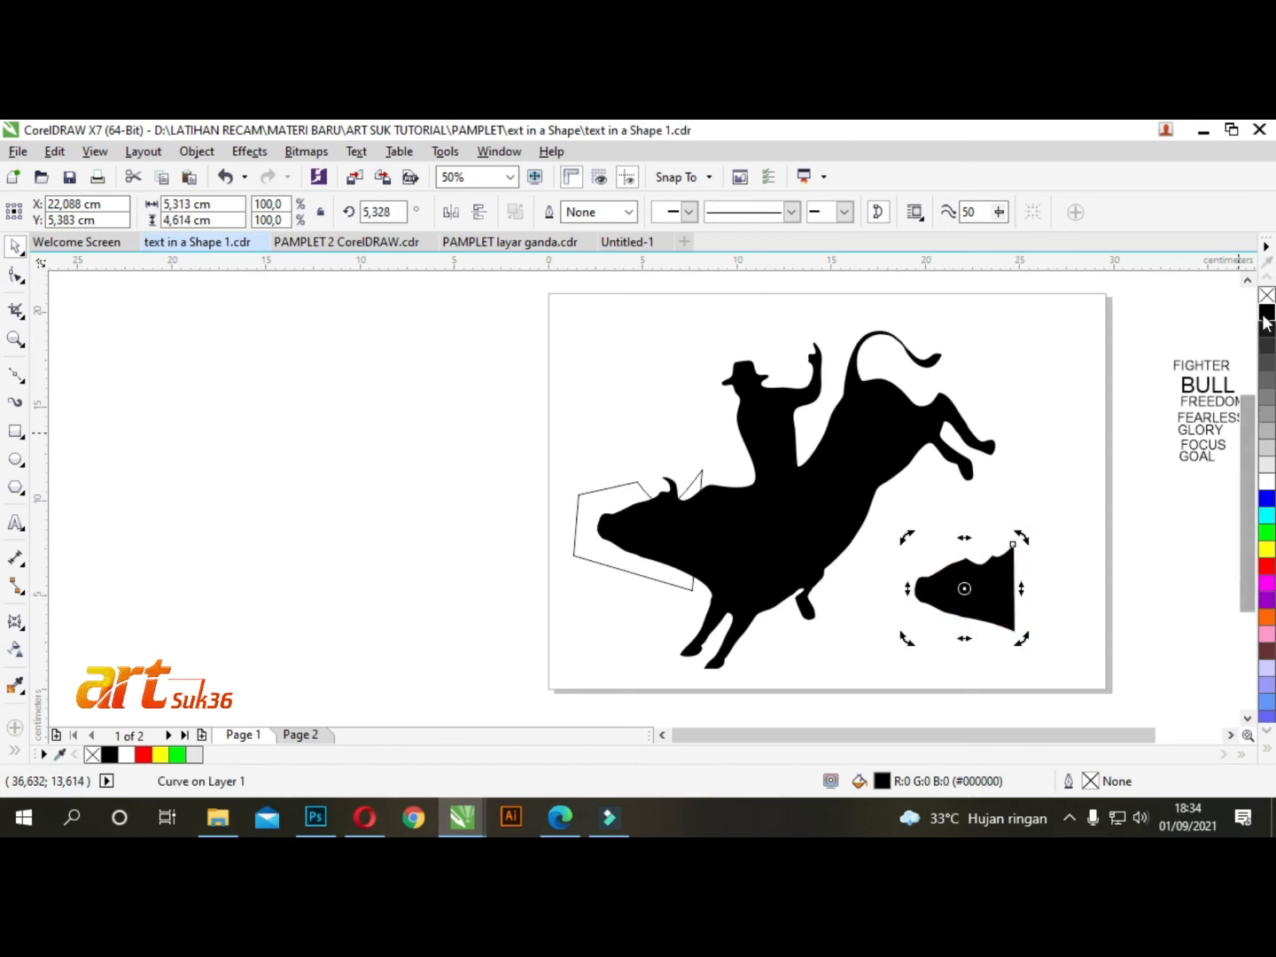
pyautogui.click(1267, 295)
pyautogui.rightClick(1265, 312)
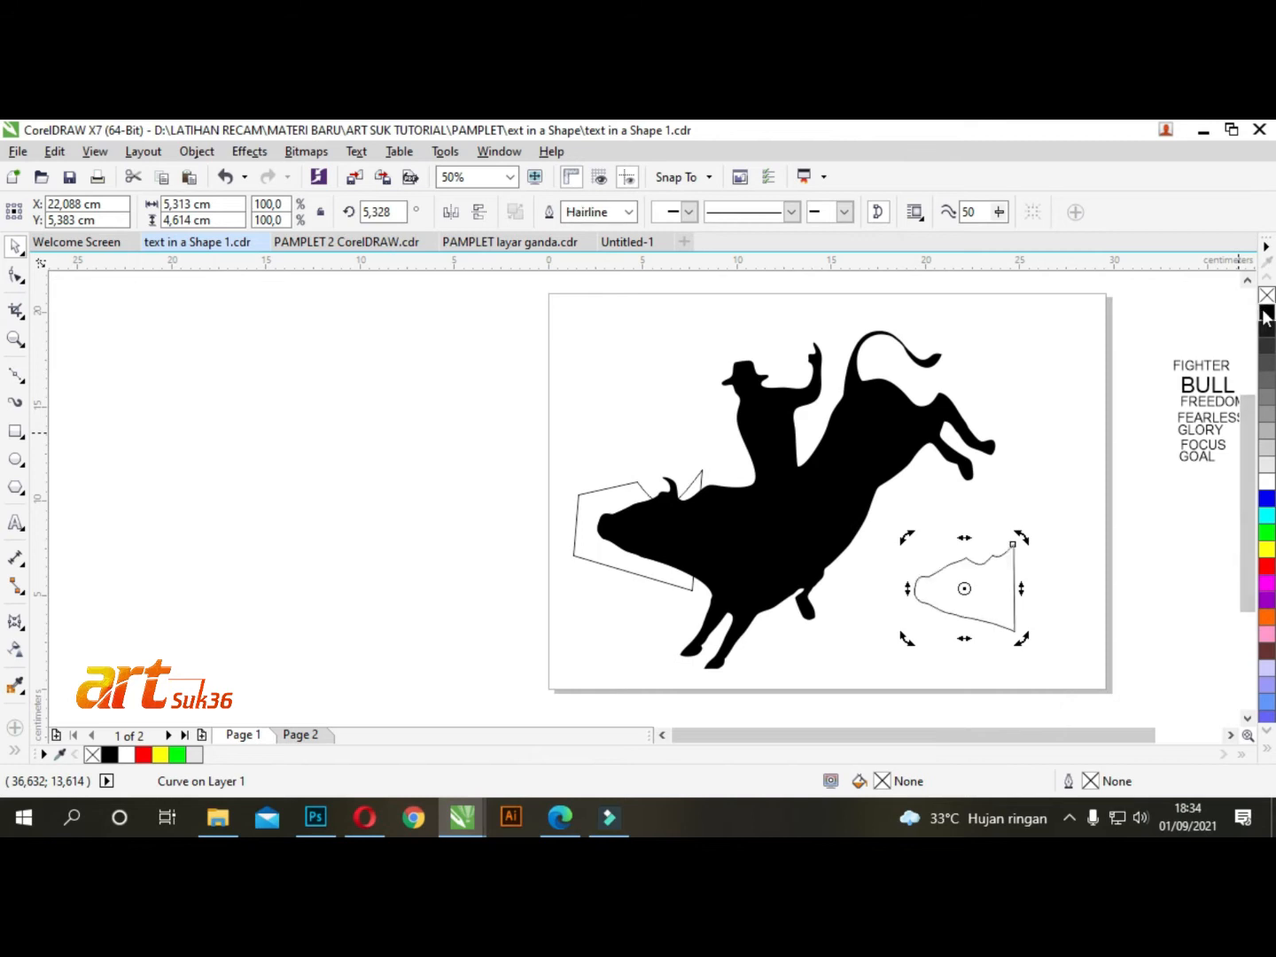
pyautogui.click(1037, 354)
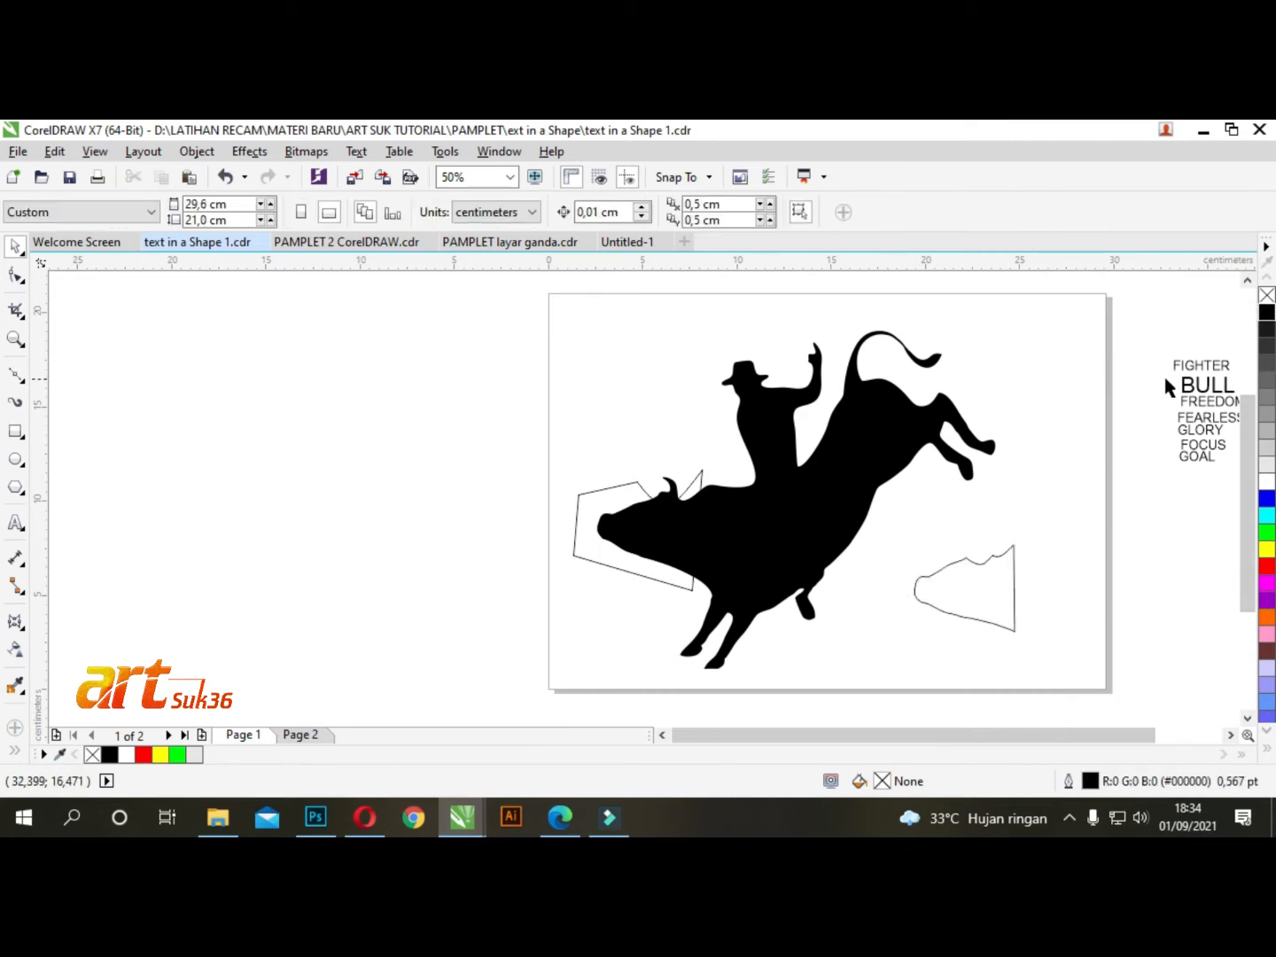
# - Place an enlarged copy of the word FOCUS below the head outline and set it in Impact at about 54 pt
pyautogui.moveTo(1201, 444); pyautogui.dragTo(1033, 584)
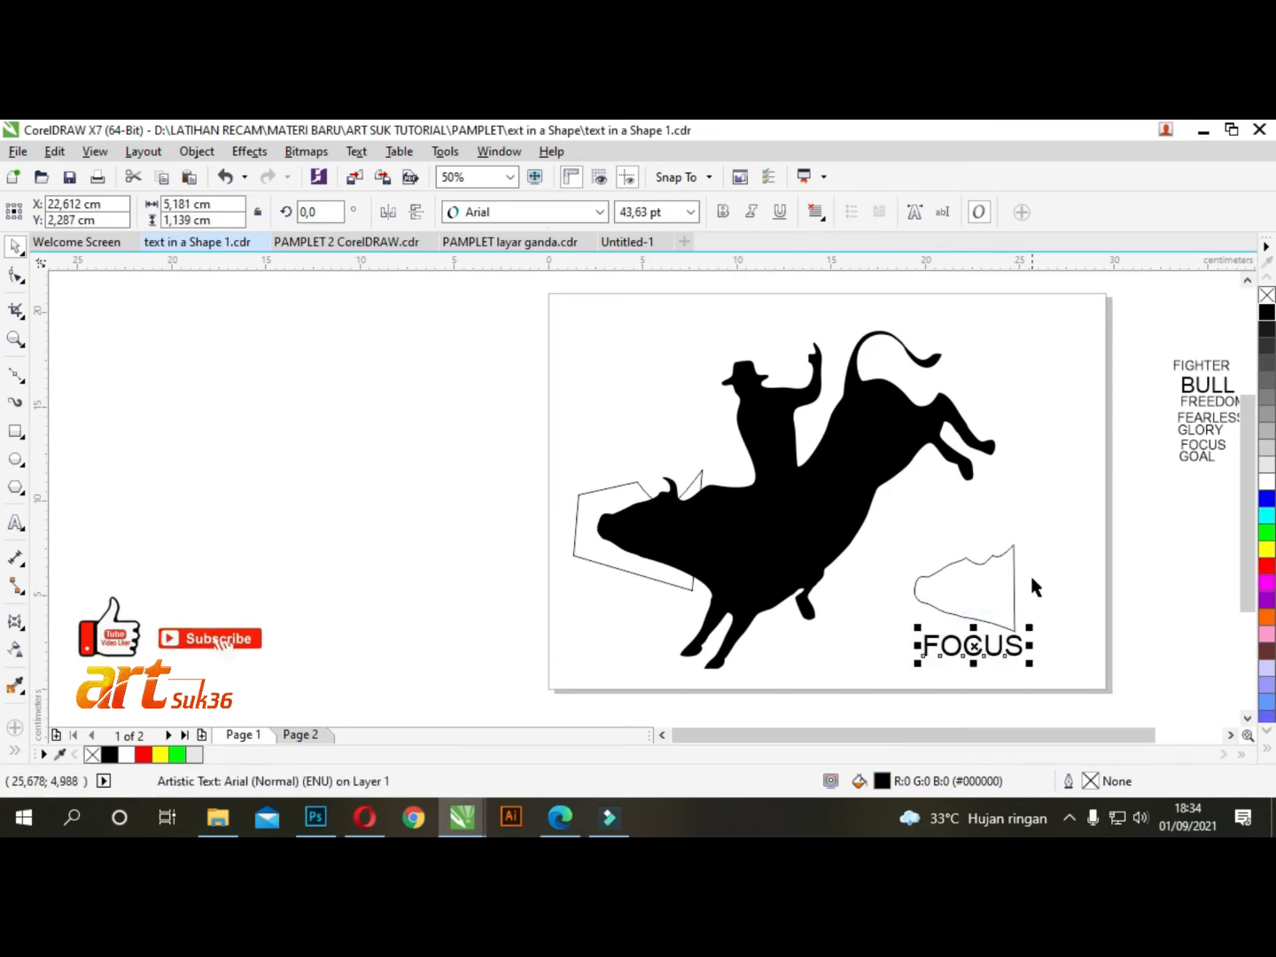
pyautogui.click(723, 212)
pyautogui.click(600, 213)
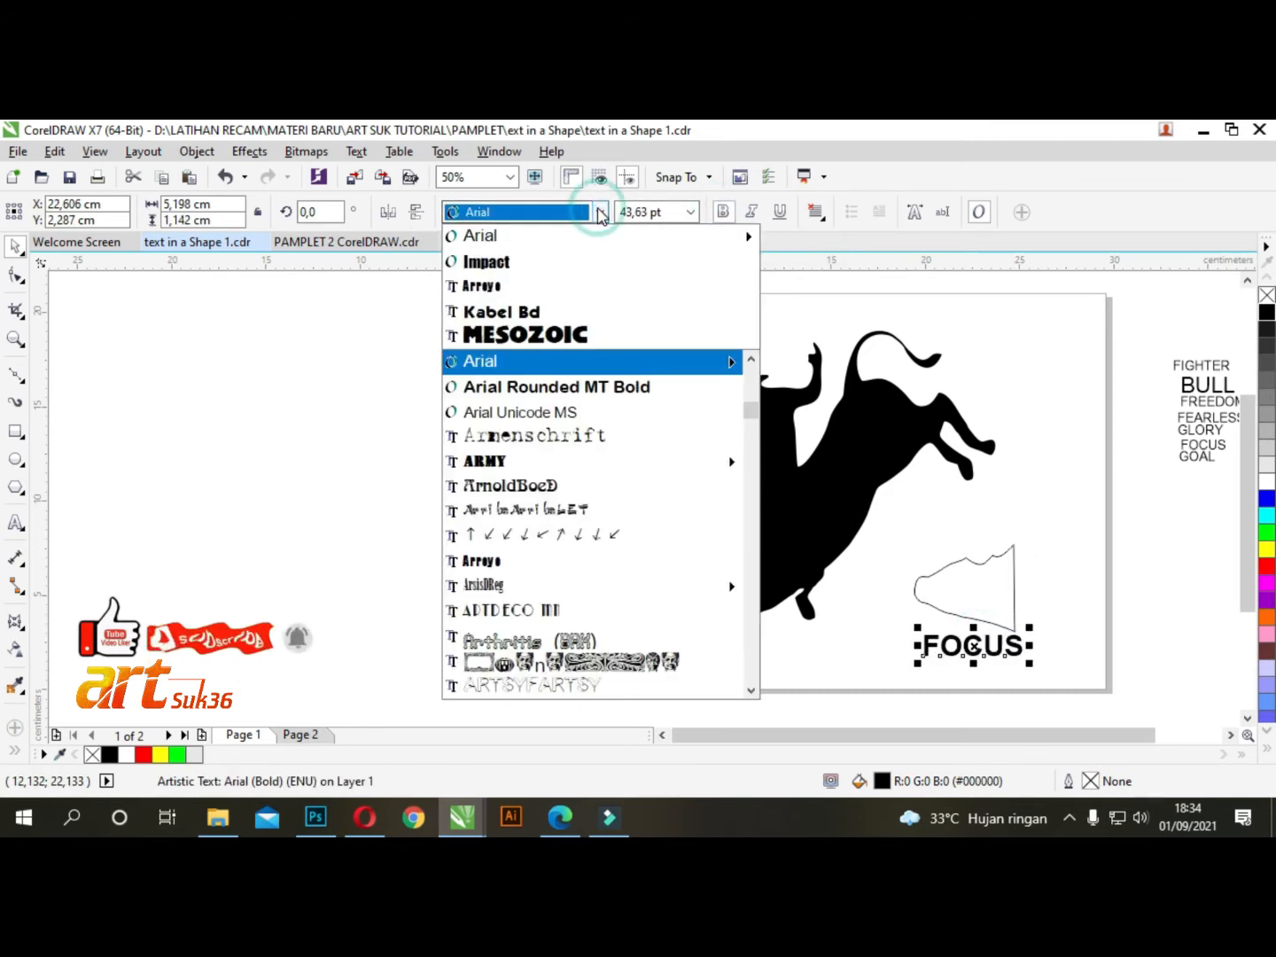
pyautogui.click(484, 258)
pyautogui.moveTo(1005, 624)
pyautogui.mouseDown()
pyautogui.moveTo(1026, 609)
pyautogui.moveTo(1028, 623)
pyautogui.mouseUp()
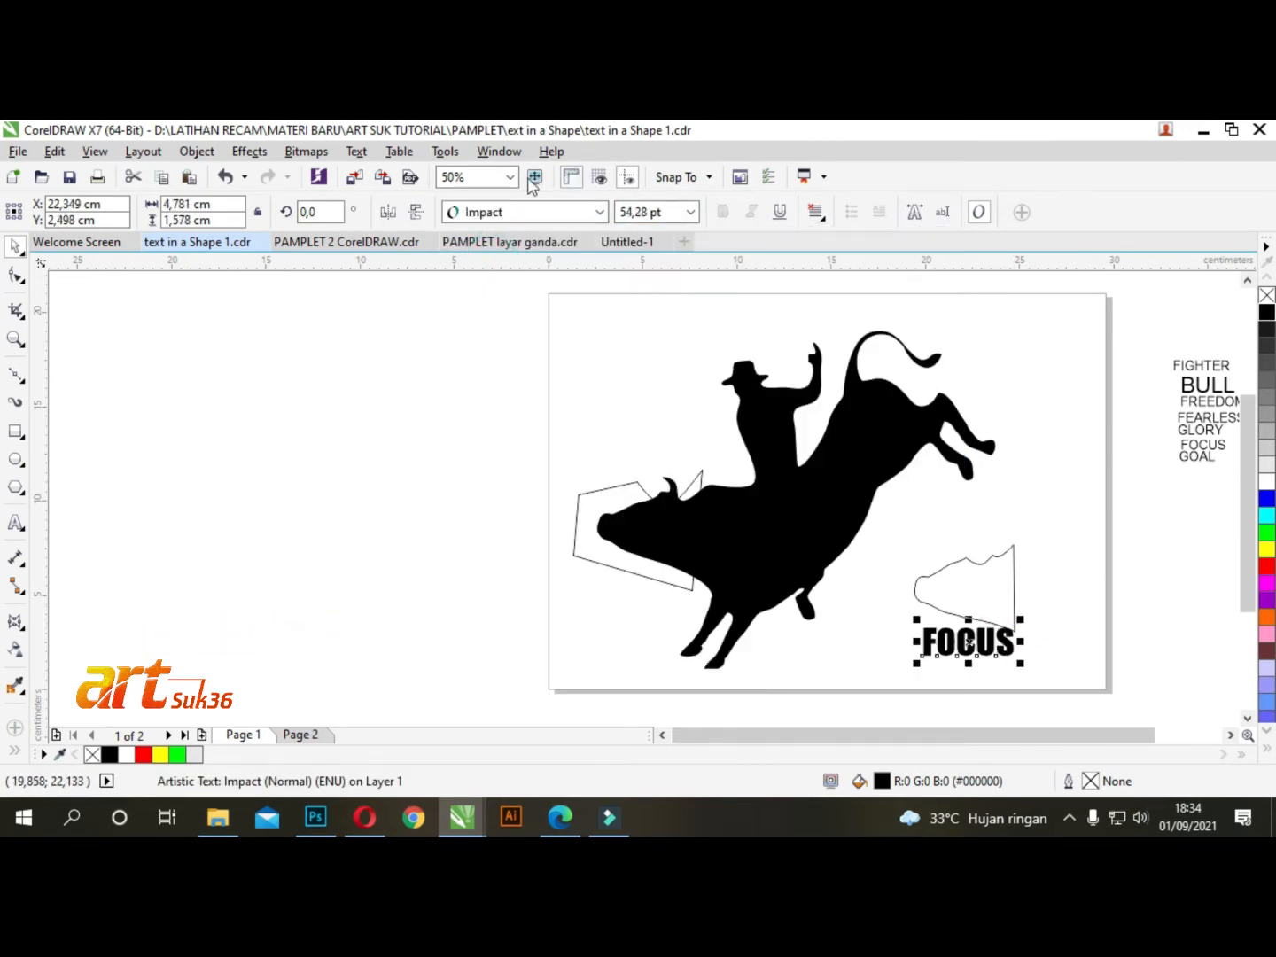
# - Shape the large FOCUS text with an envelope created from the bull's head outline, using Putty mapping
pyautogui.click(499, 151)
pyautogui.moveTo(649, 413)
pyautogui.click(771, 459)
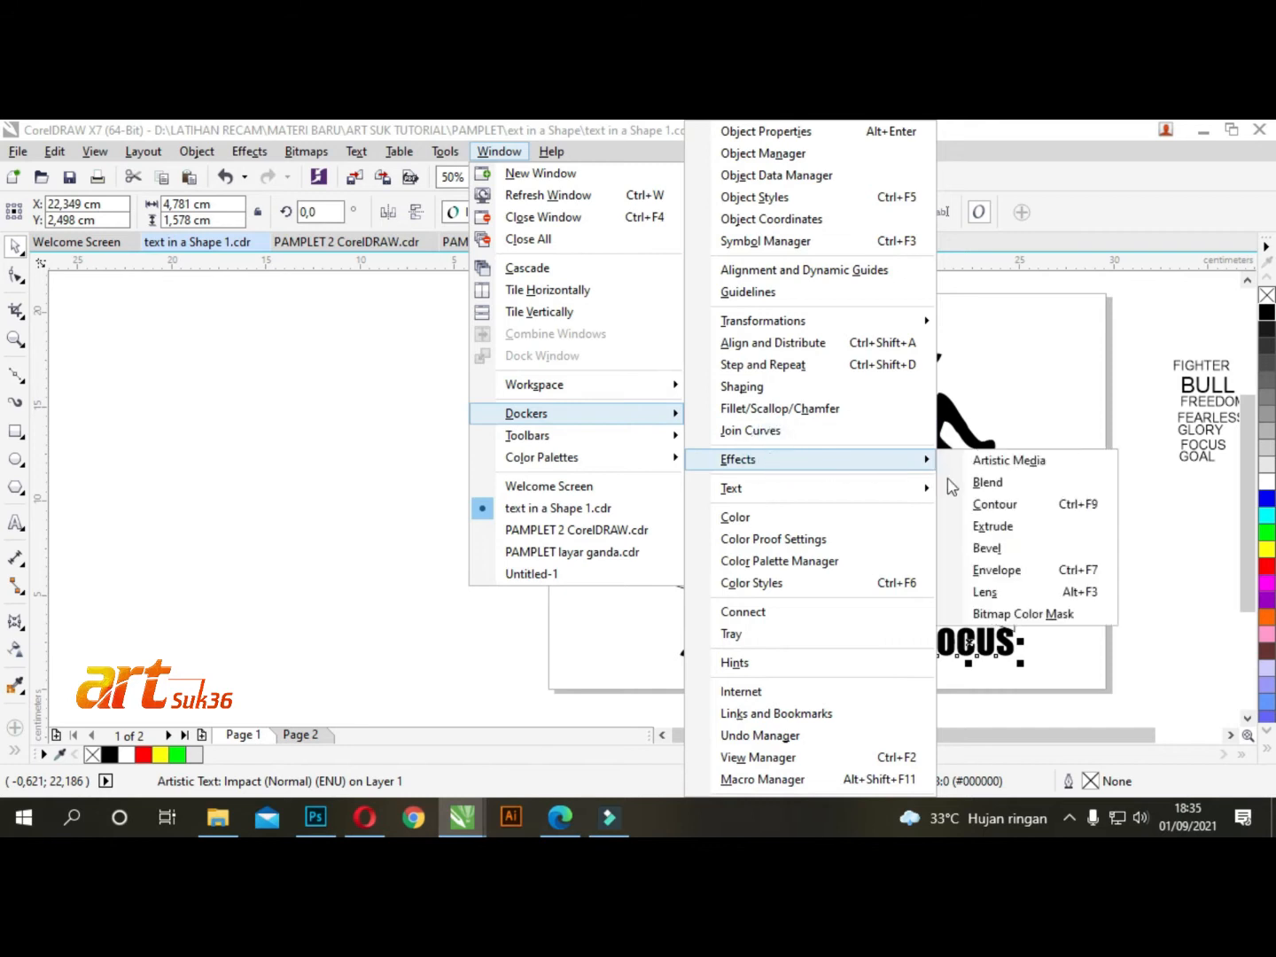
pyautogui.click(989, 572)
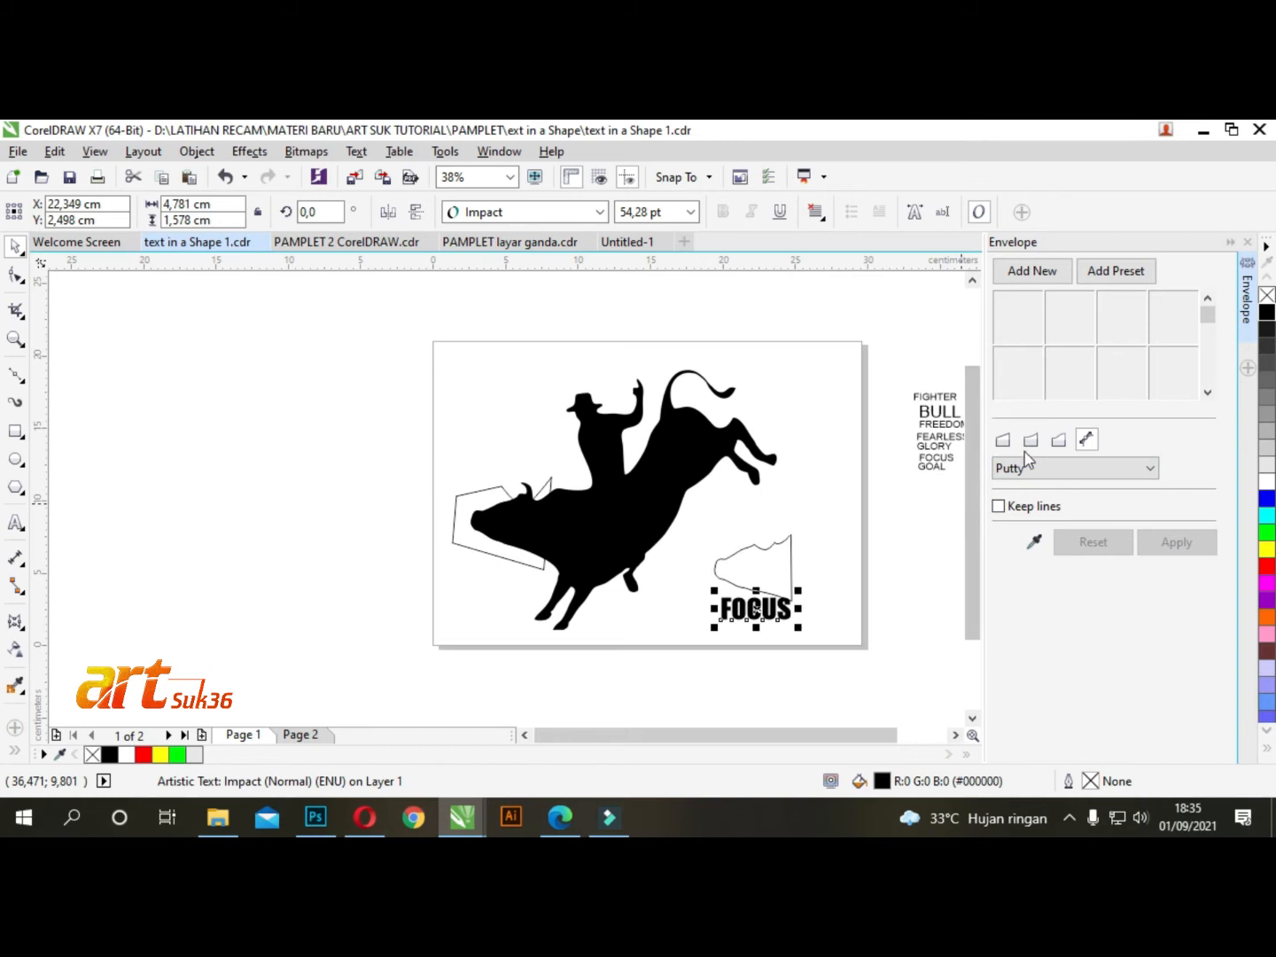
pyautogui.click(1039, 546)
pyautogui.click(776, 572)
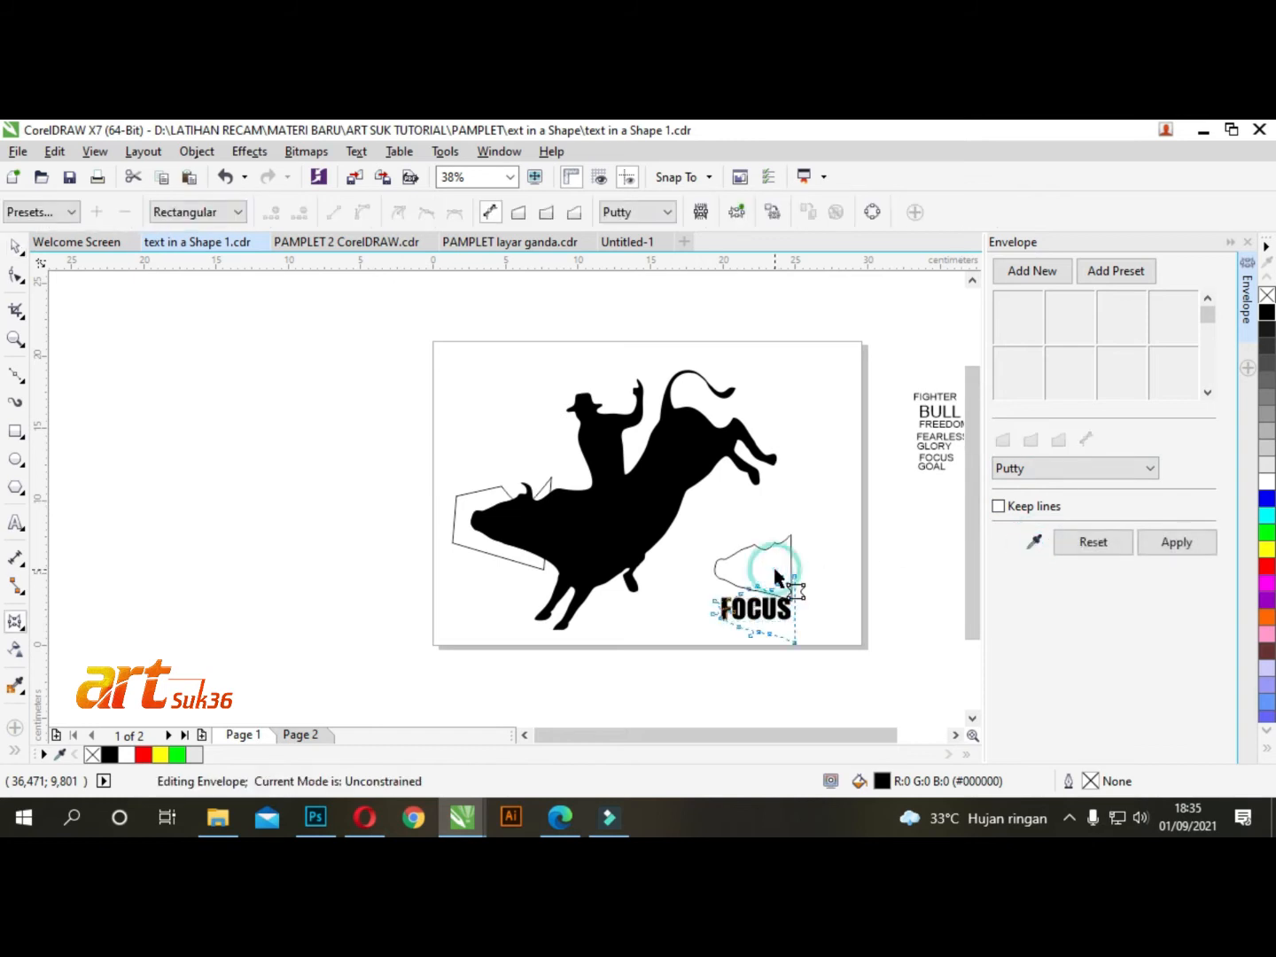
pyautogui.click(1177, 542)
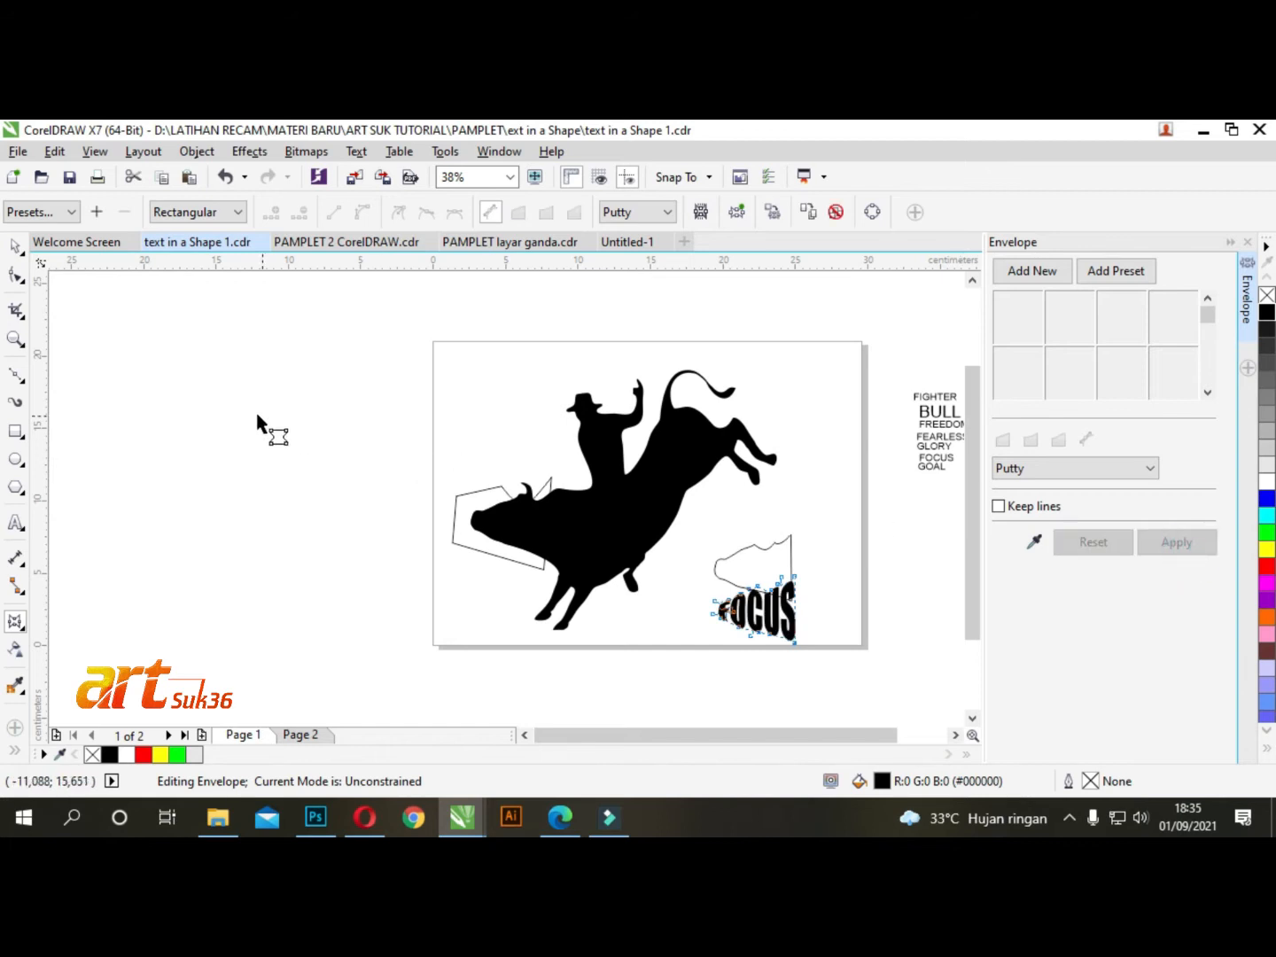
pyautogui.click(15, 249)
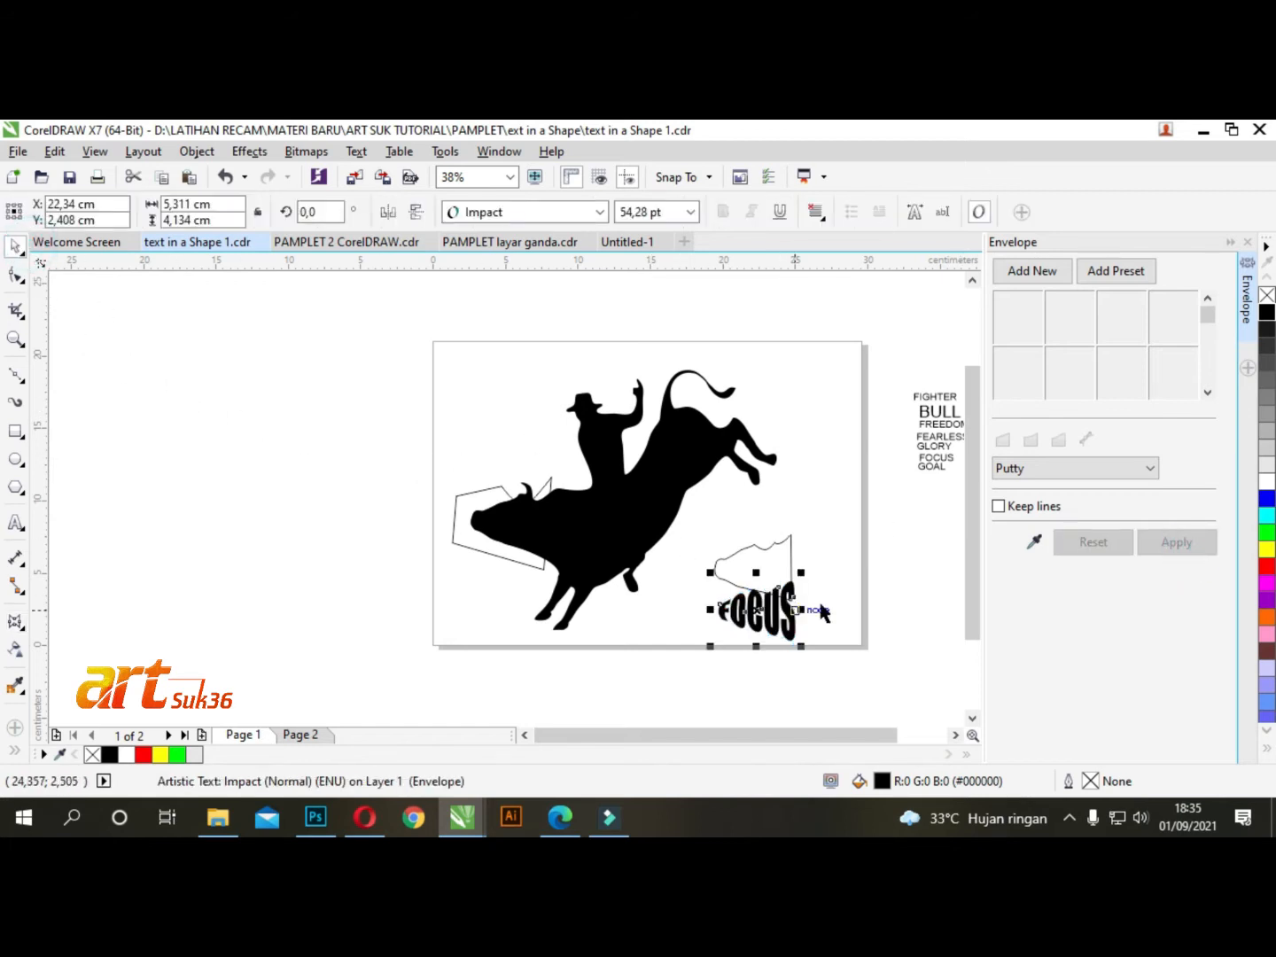
# - Fill the shaped FOCUS text yellow and move it to the page's left edge, below the bull's head
pyautogui.click(1267, 550)
pyautogui.moveTo(760, 610); pyautogui.dragTo(403, 579)
# - Delete the Bezier outline around the bull's head and fill the head section on the silhouette white
pyautogui.click(458, 505)
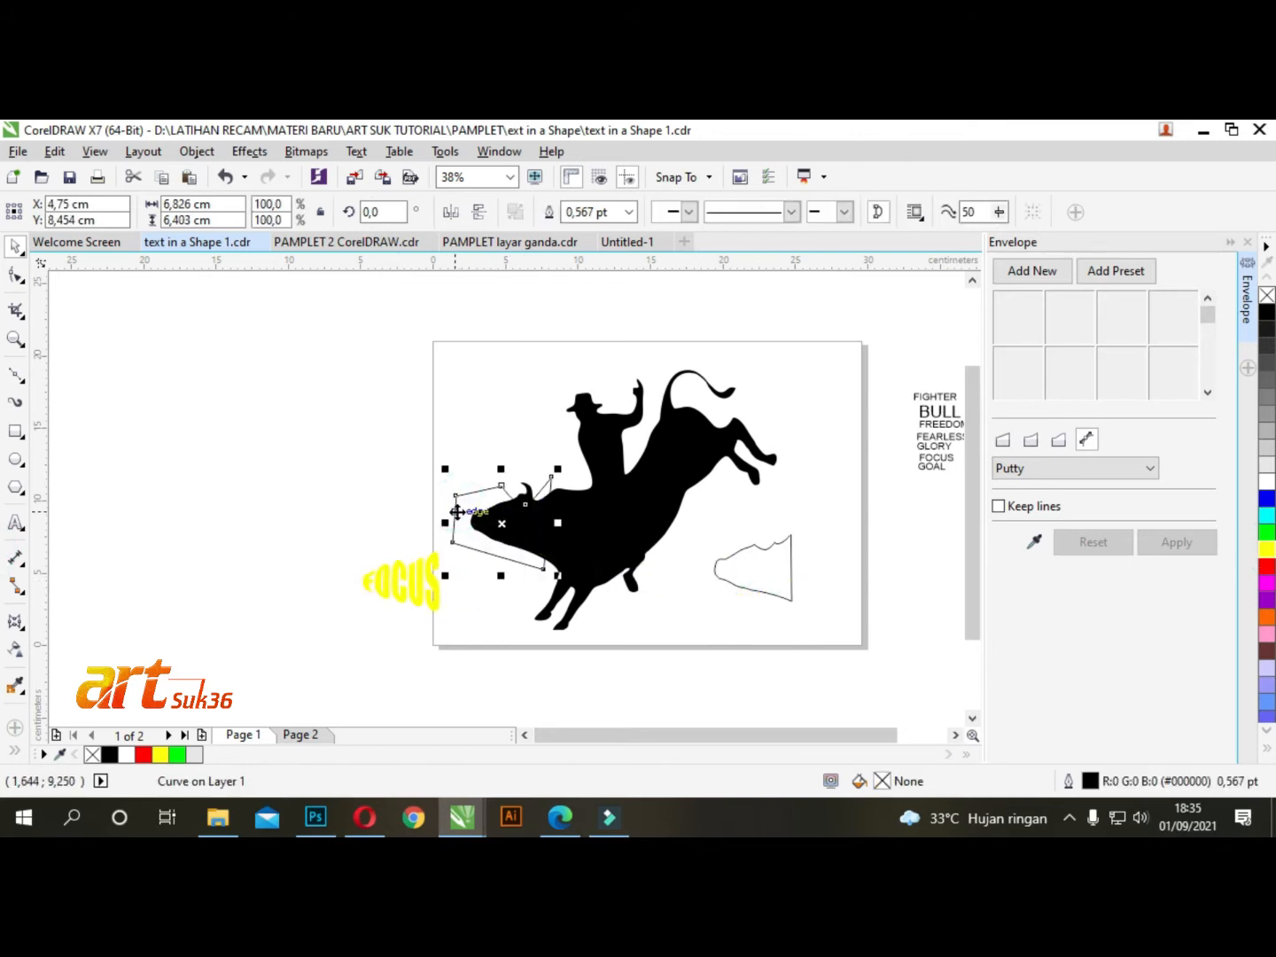
pyautogui.press('Delete')
pyautogui.click(492, 516)
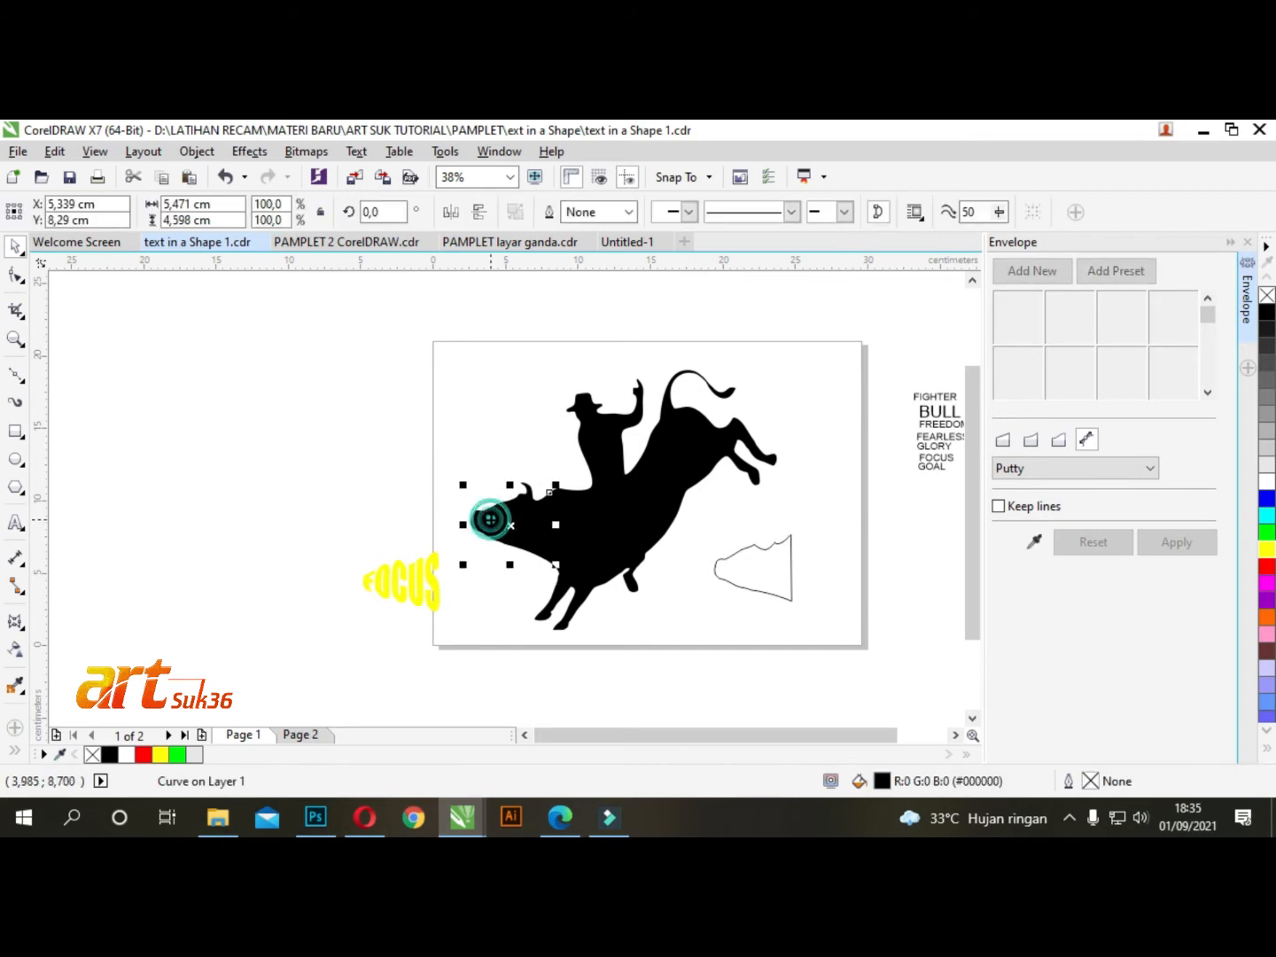
pyautogui.click(1269, 482)
# - Place the FOCUS text over the white head section and fill it black
pyautogui.click(307, 371)
pyautogui.moveTo(394, 583); pyautogui.dragTo(511, 523)
pyautogui.scroll(2, 511, 522)
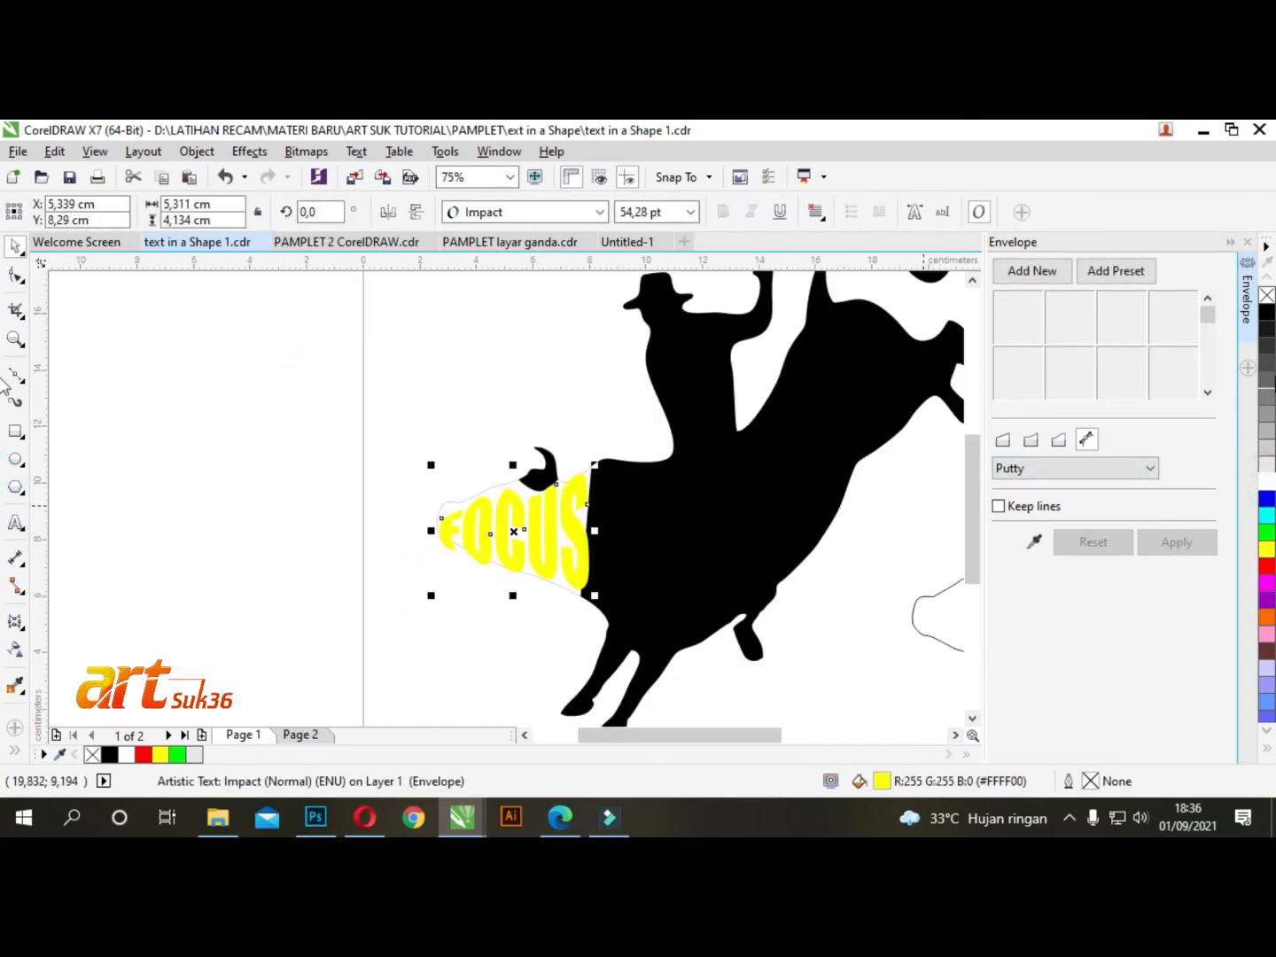
pyautogui.click(1267, 317)
pyautogui.scroll(2, 486, 507)
pyautogui.moveTo(482, 506); pyautogui.dragTo(476, 483)
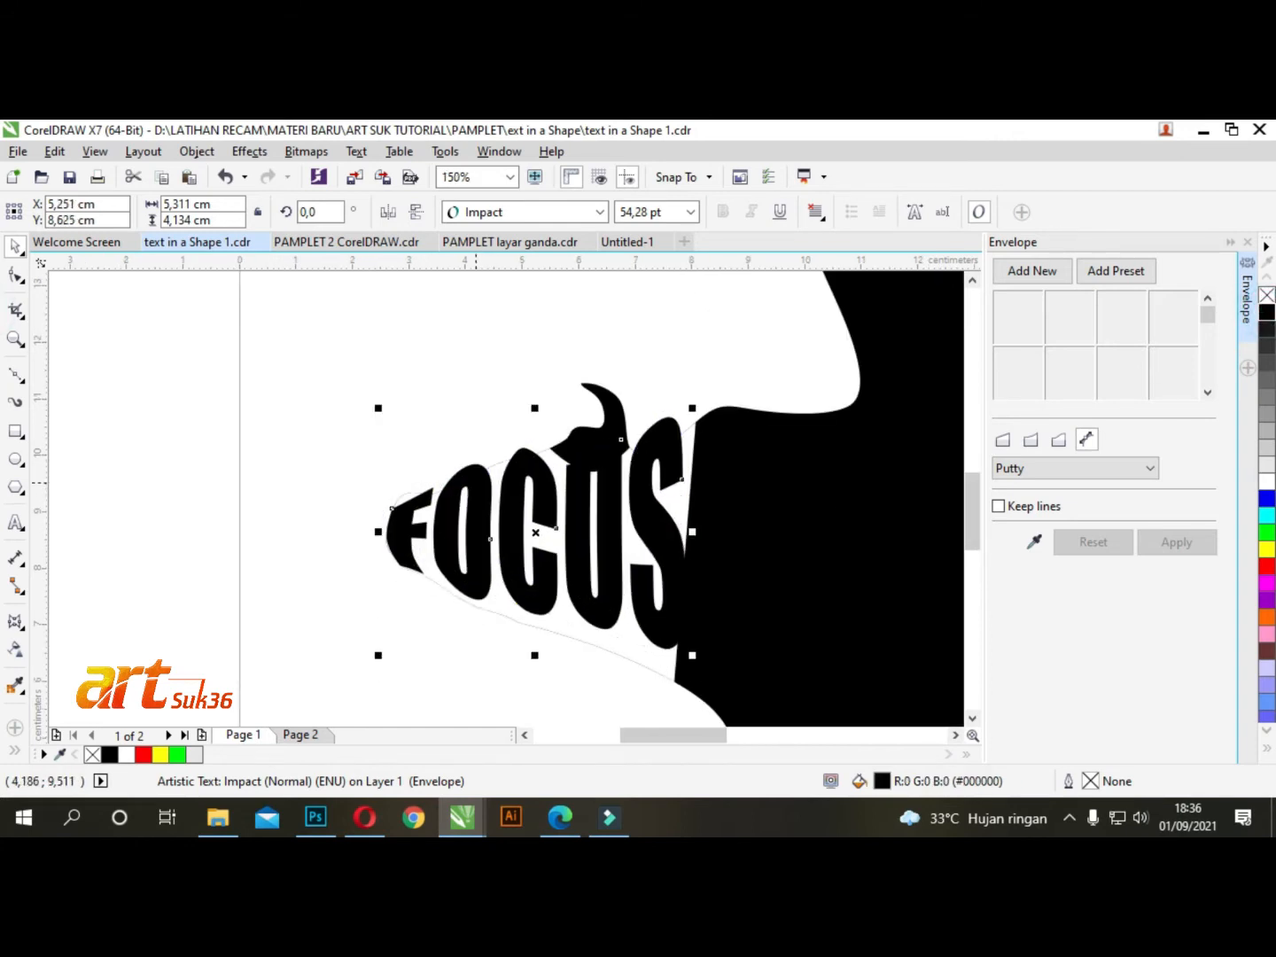
# - Skew the FOCUS text slightly downward toward the neck and narrow it to about 5.05 cm to fit the head
pyautogui.click(644, 498)
pyautogui.moveTo(693, 532)
pyautogui.mouseDown()
pyautogui.moveTo(686, 515)
pyautogui.moveTo(689, 556)
pyautogui.mouseUp()
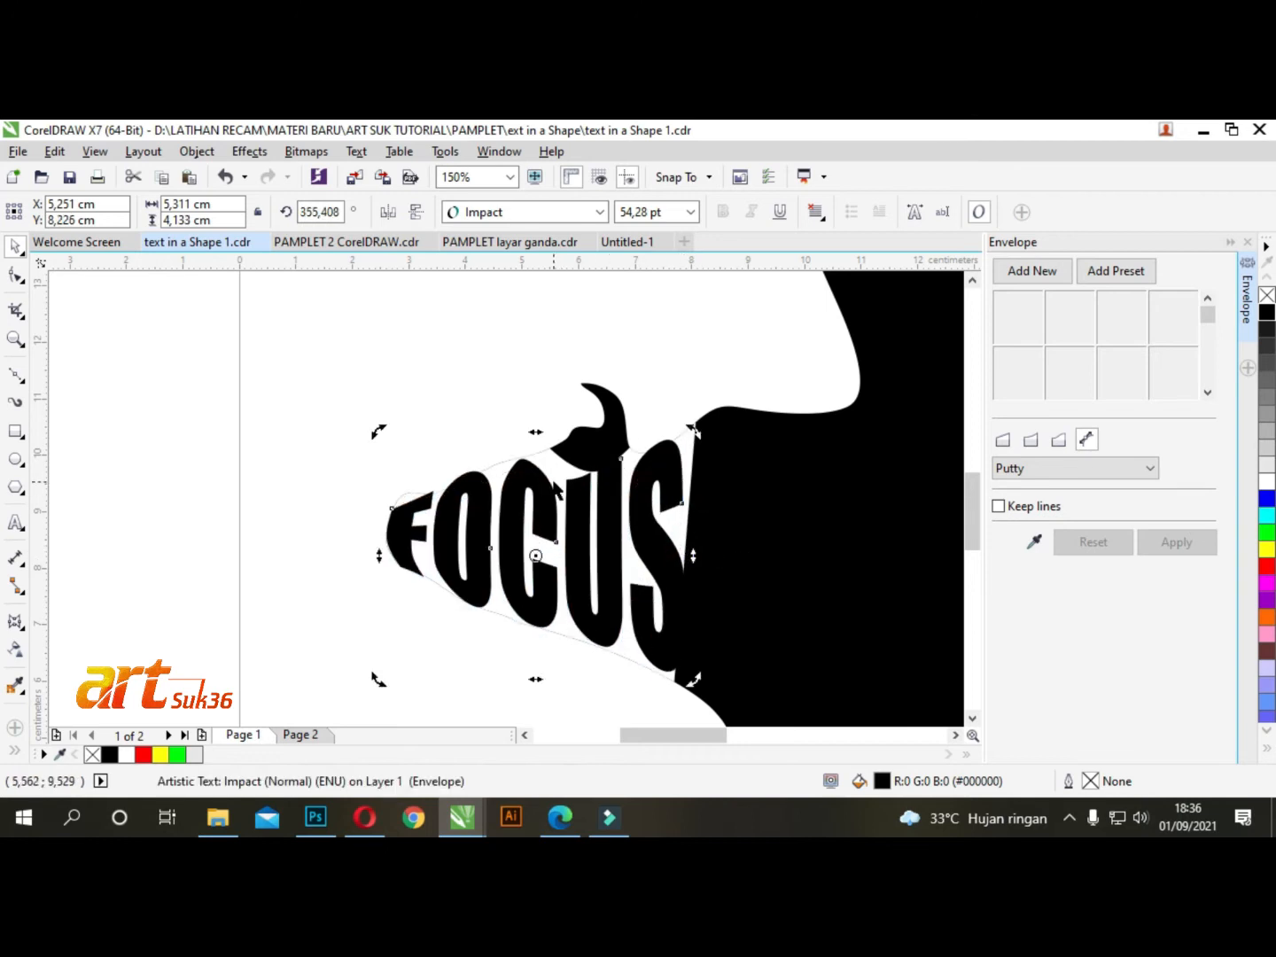
pyautogui.click(668, 629)
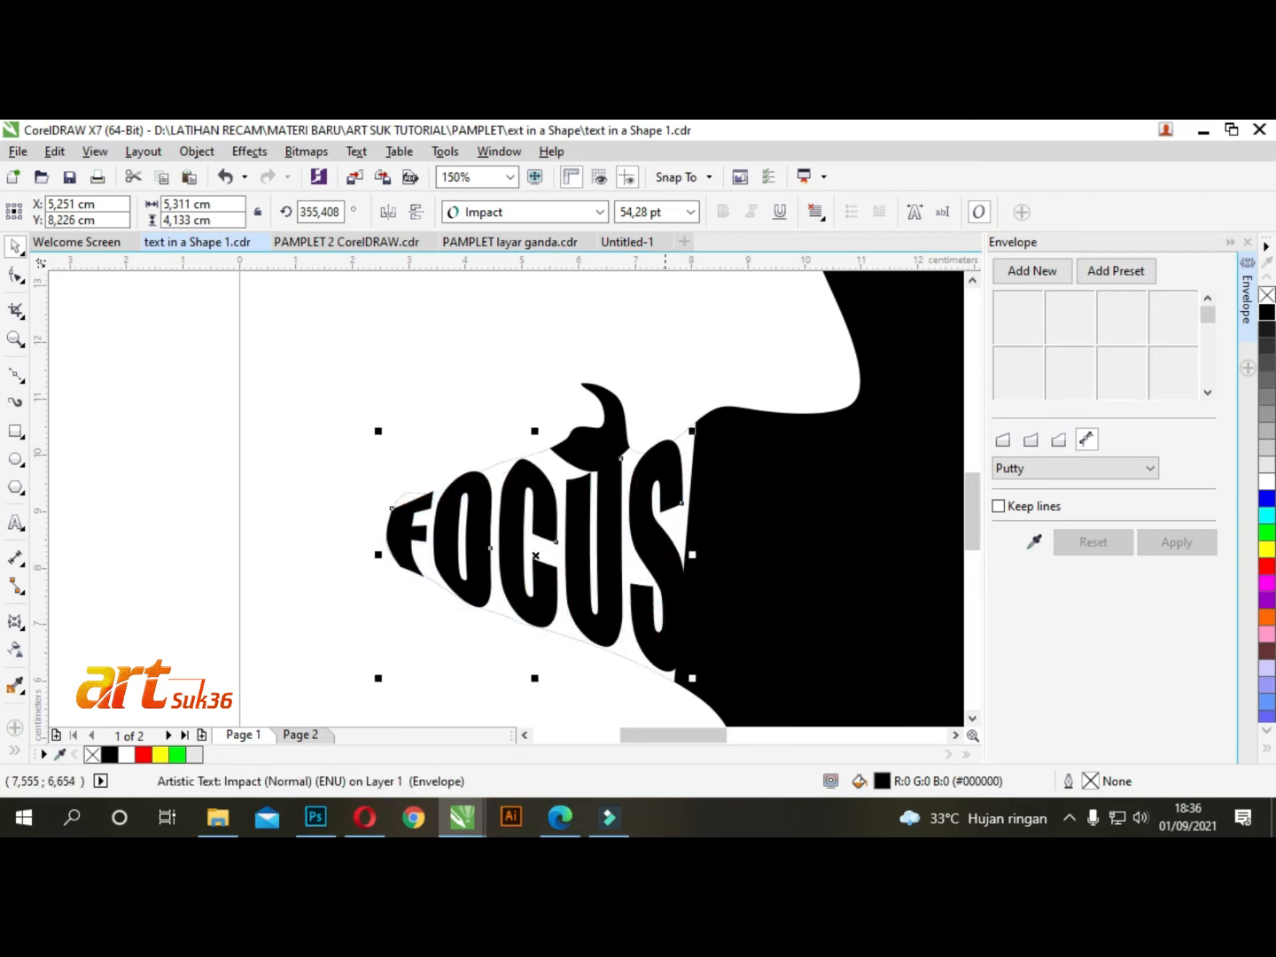
pyautogui.moveTo(692, 555); pyautogui.dragTo(670, 547)
pyautogui.click(668, 523)
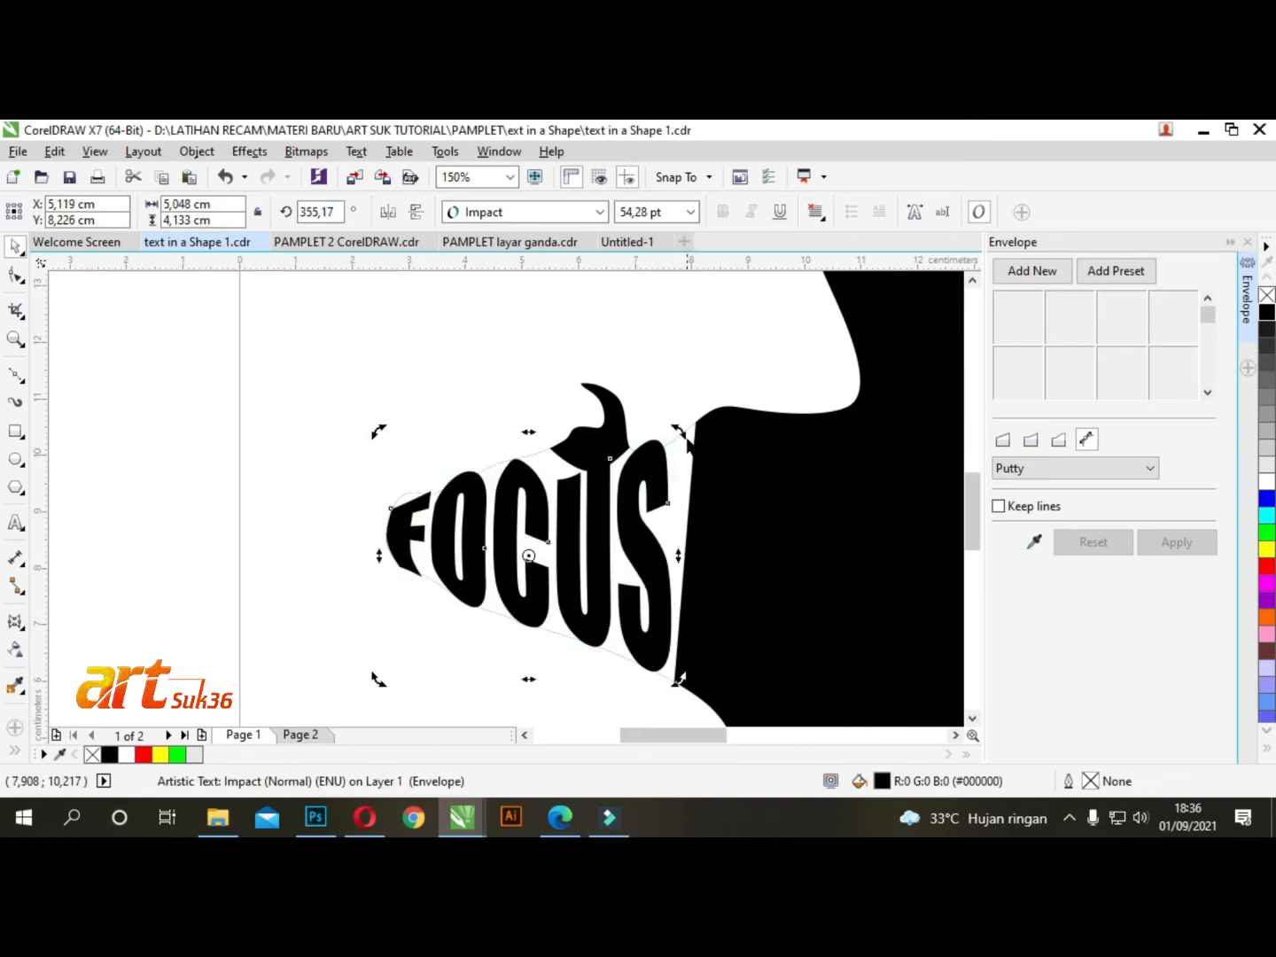
# - Pull the FOCUS envelope's upper neck-side node out to the top corner of the bull's neck
pyautogui.click(20, 277)
pyautogui.moveTo(669, 418); pyautogui.dragTo(698, 415)
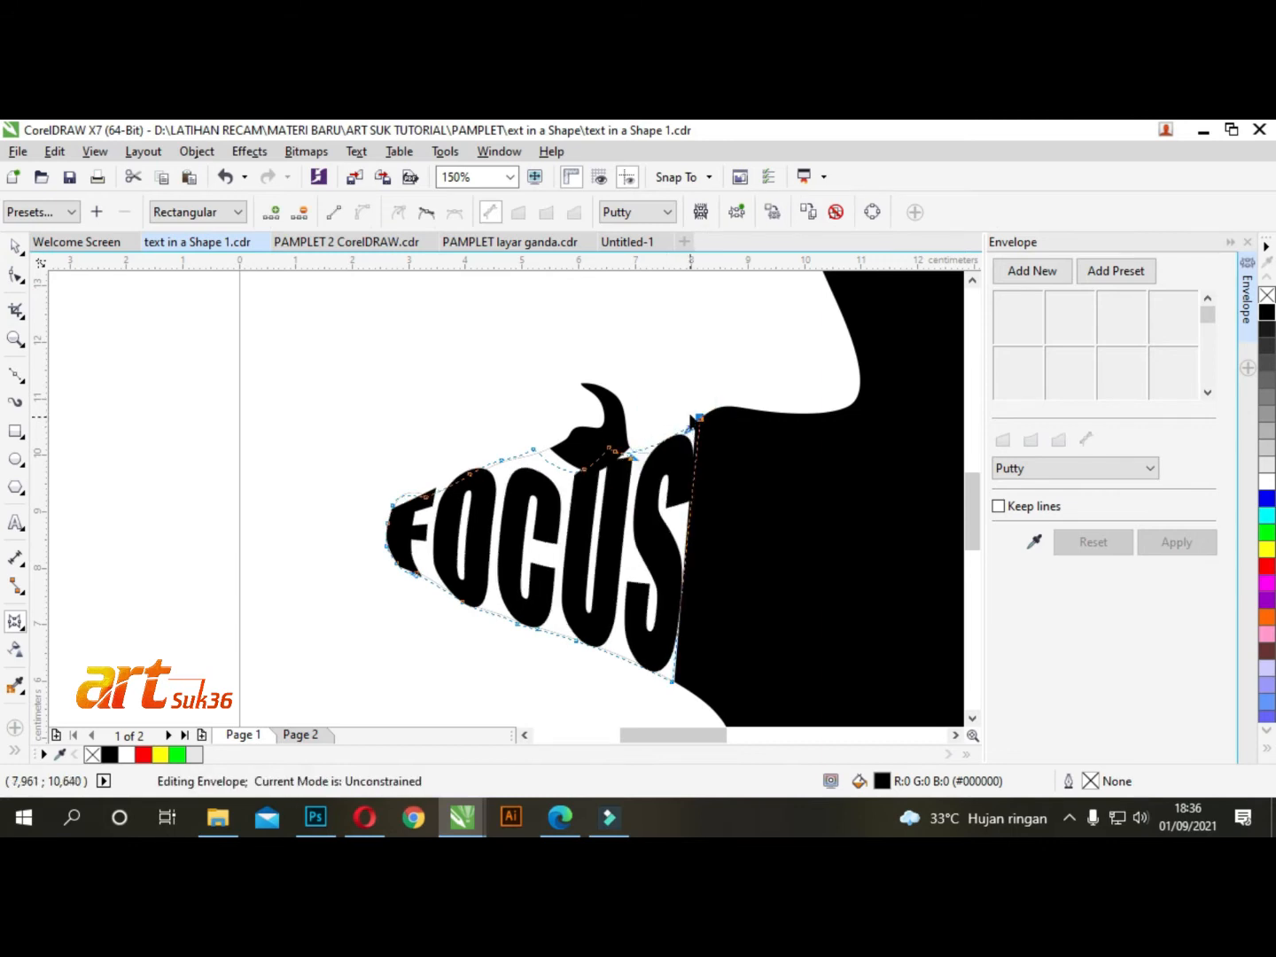
pyautogui.click(15, 249)
pyautogui.click(276, 373)
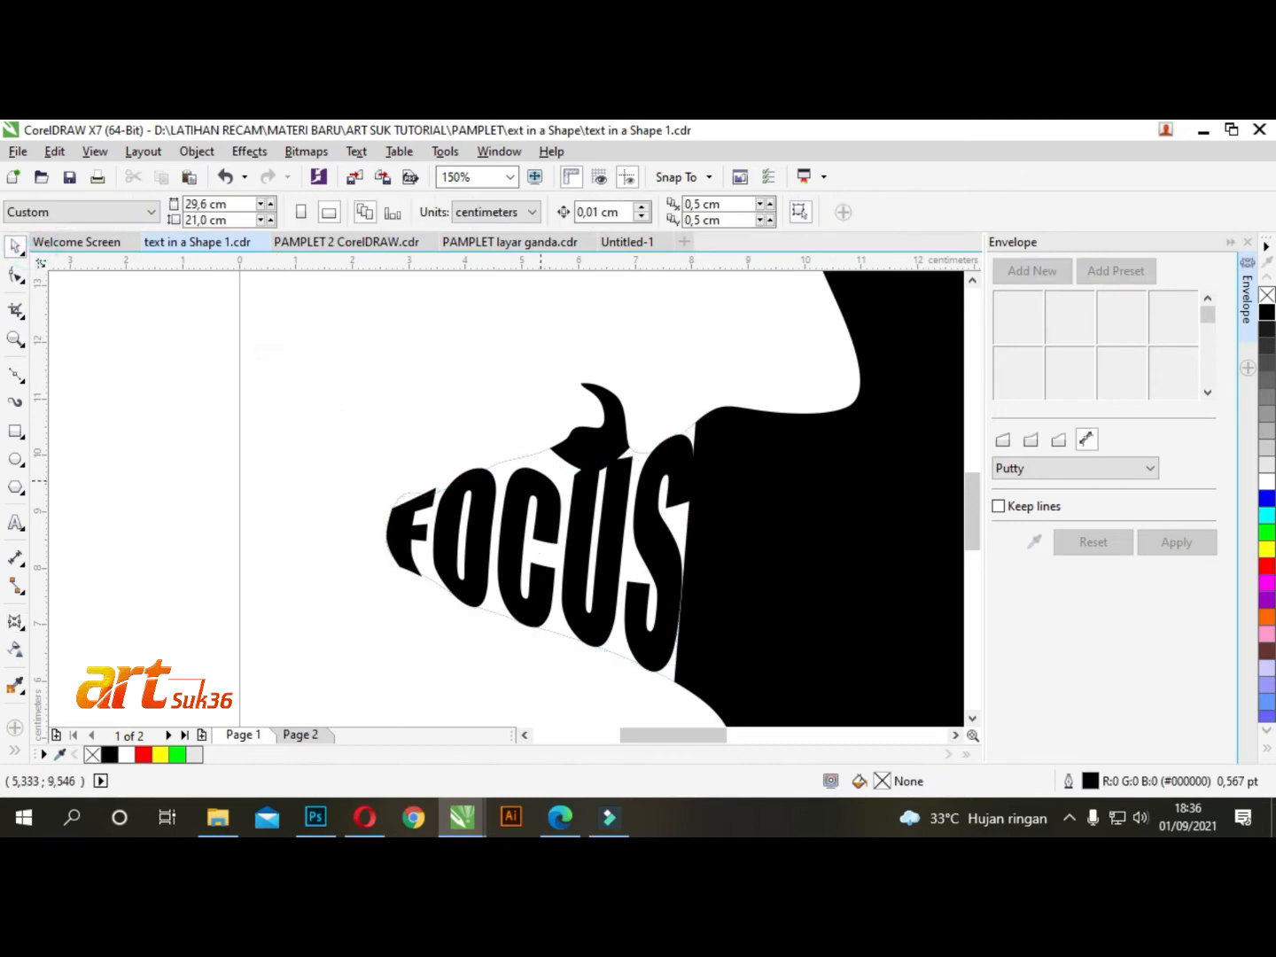
# - Draw a closed Bezier outline around the bull's front body, from the neck past the rider's seat and back along the belly
pyautogui.scroll(-2, 600, 450)
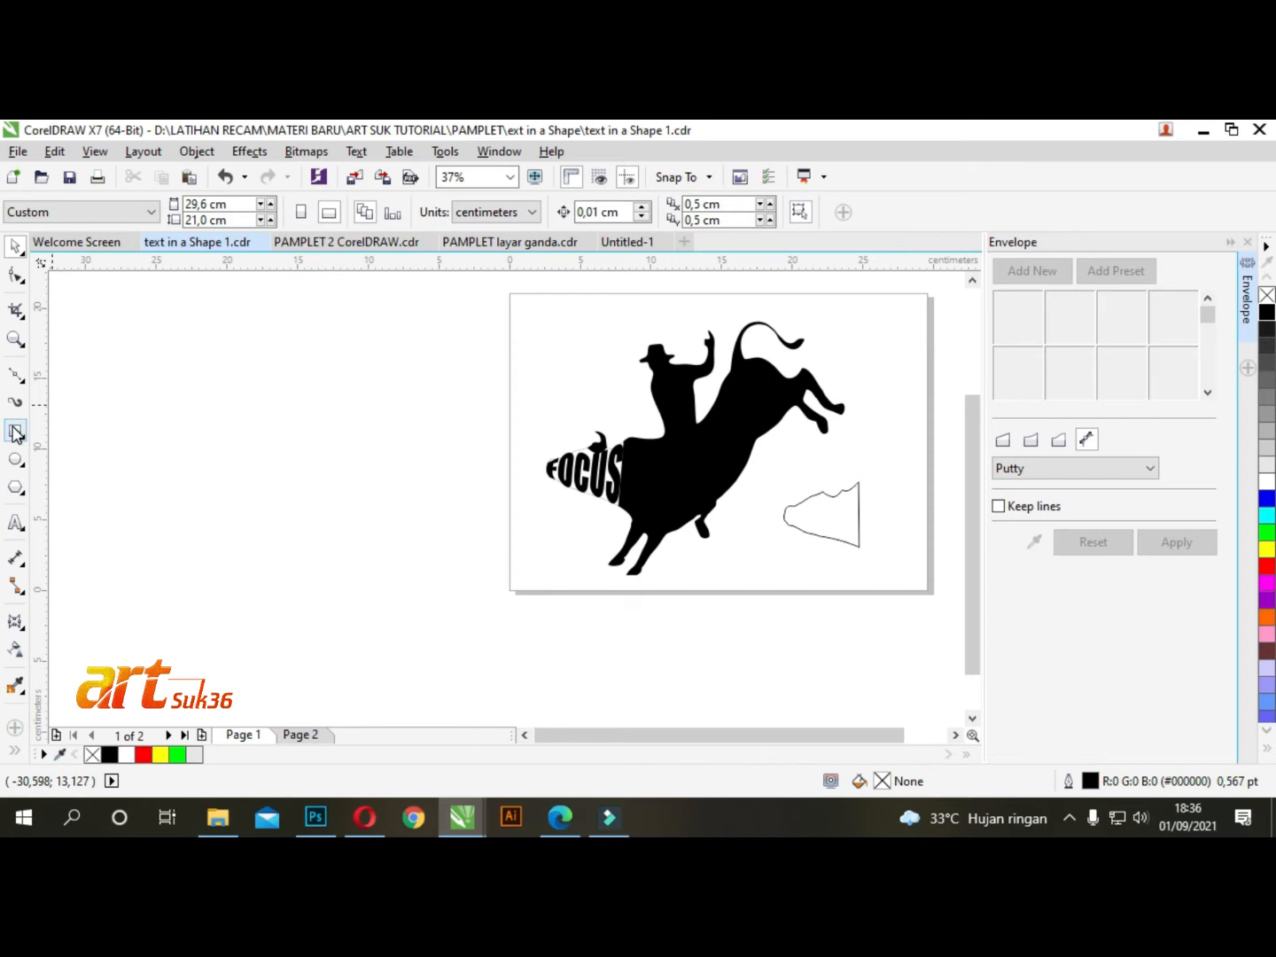
pyautogui.click(15, 373)
pyautogui.scroll(1, 643, 466)
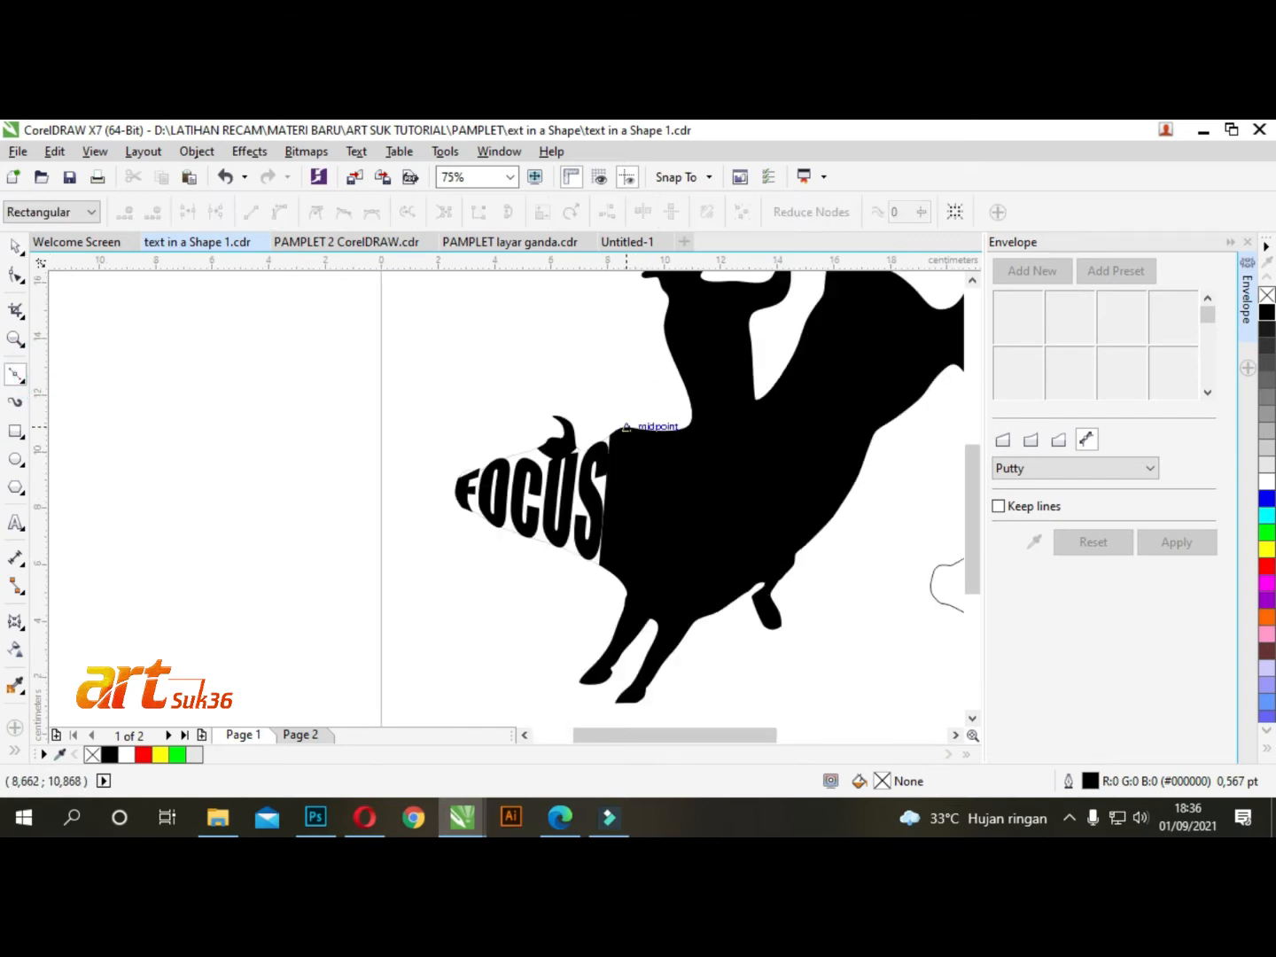
pyautogui.click(609, 433)
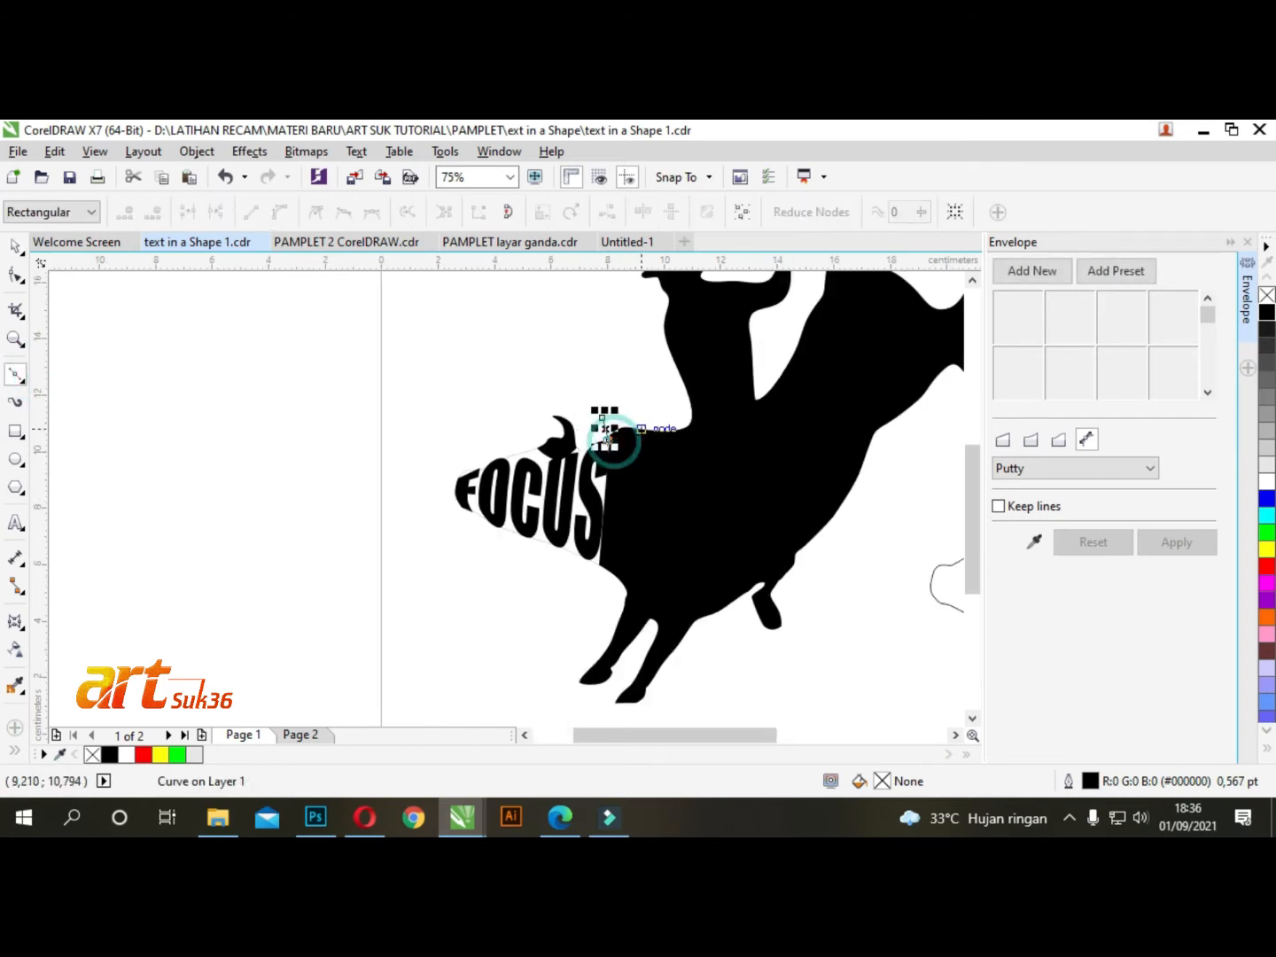
pyautogui.click(664, 431)
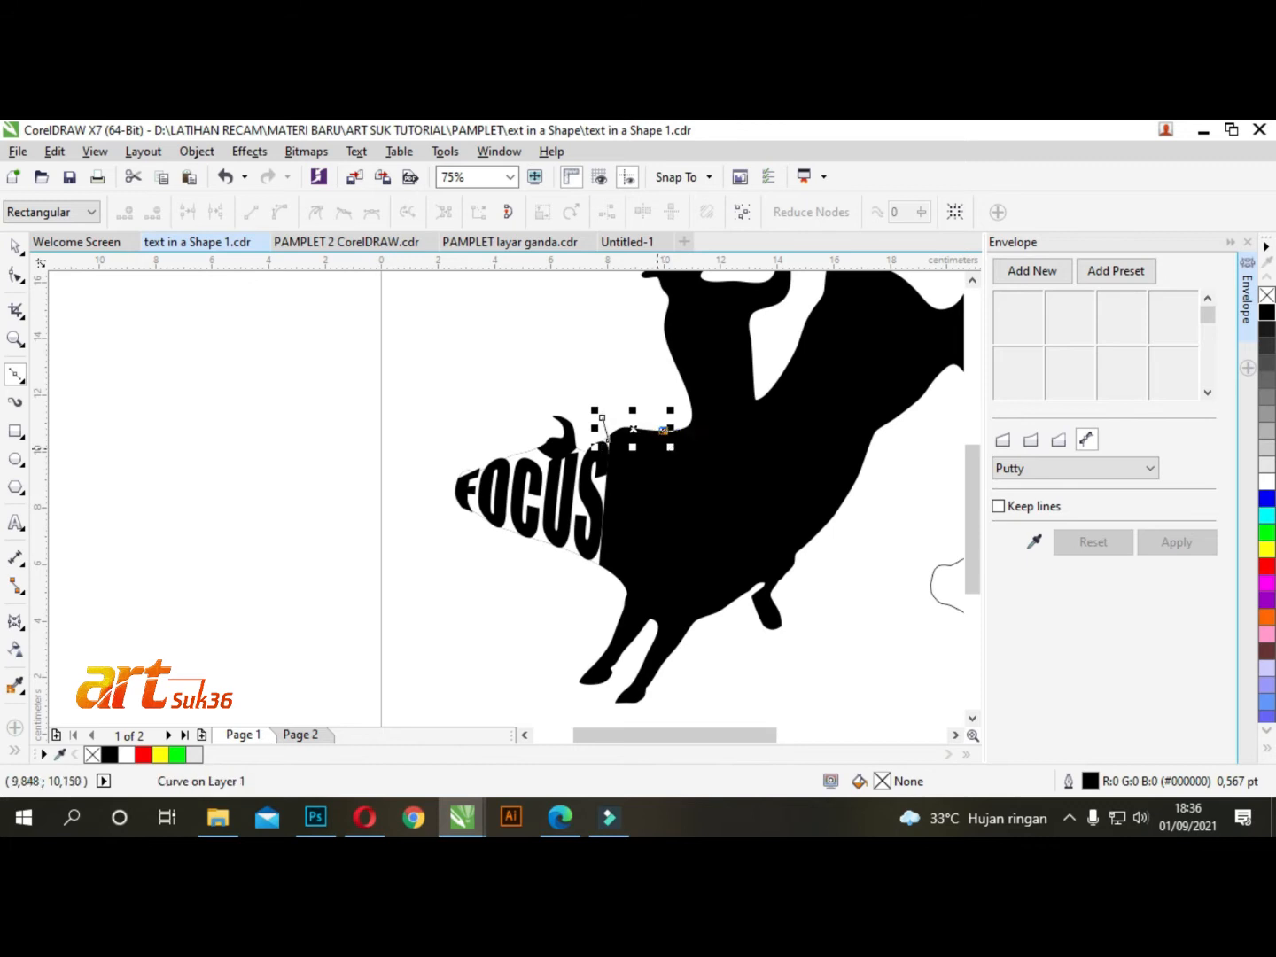
pyautogui.hotkey('ctrl', 'z')
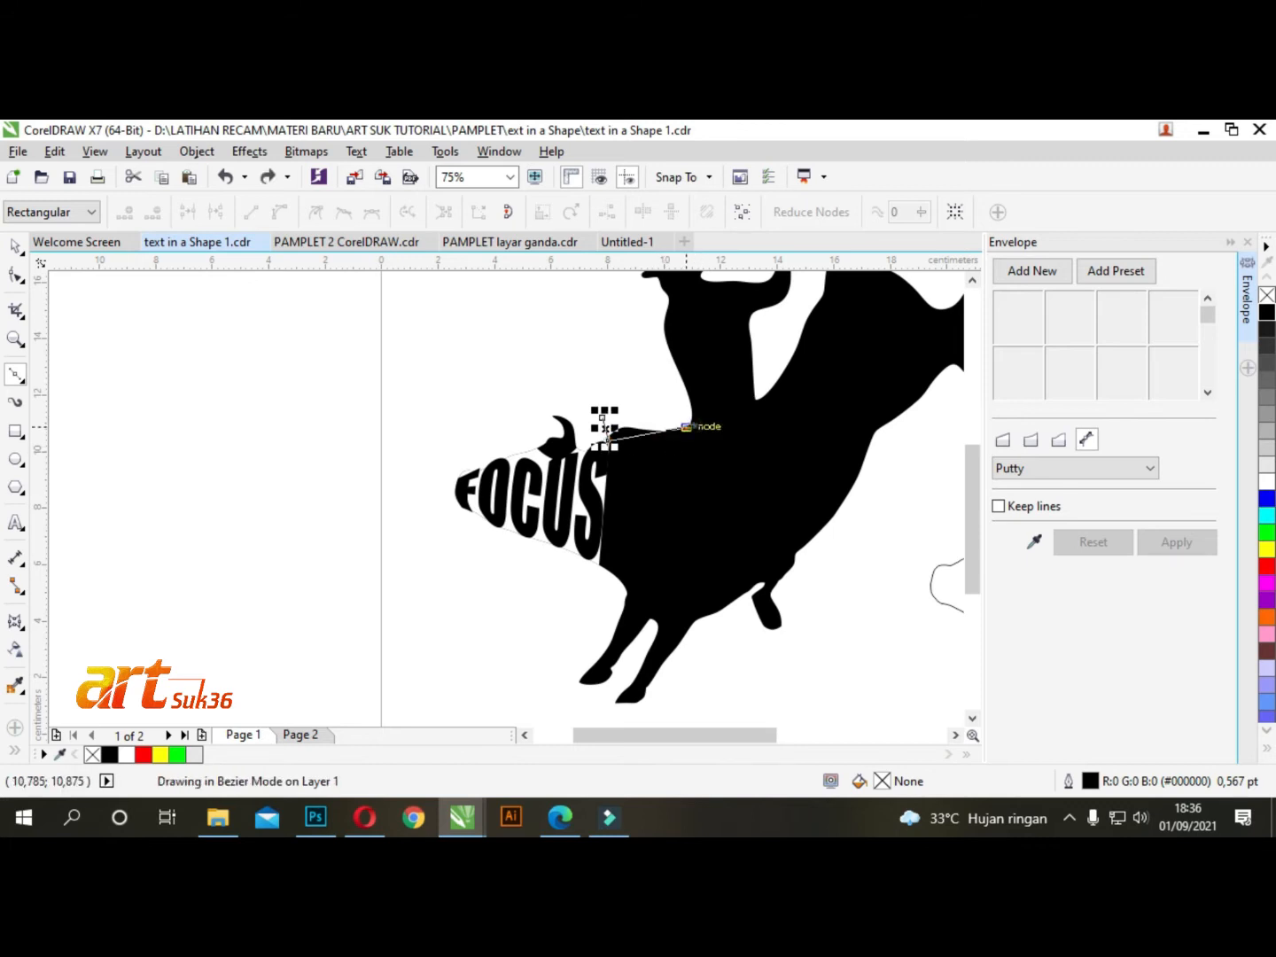
pyautogui.click(687, 426)
pyautogui.moveTo(775, 383); pyautogui.dragTo(772, 365)
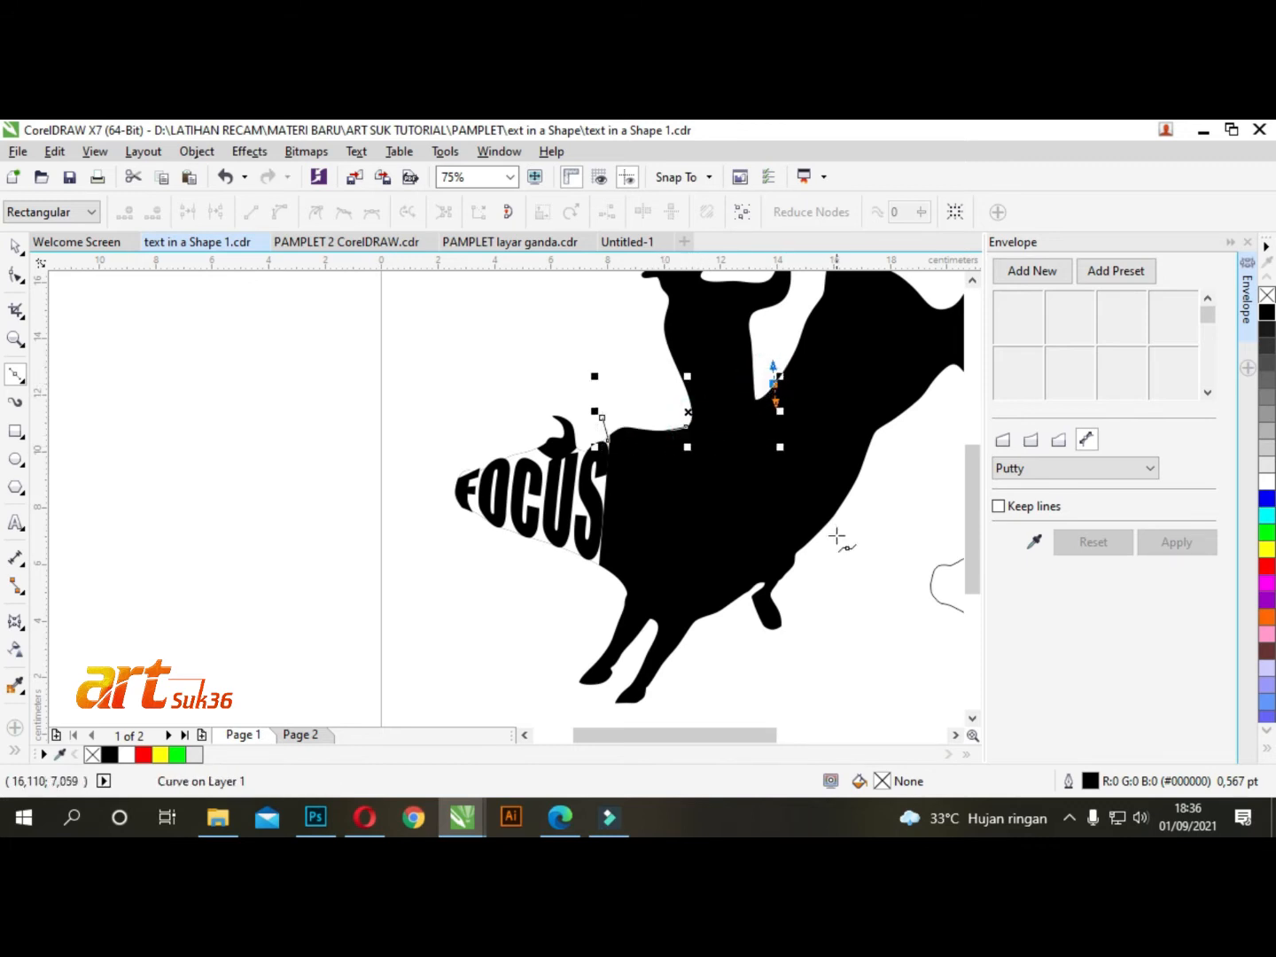
pyautogui.click(837, 538)
pyautogui.click(795, 553)
pyautogui.click(749, 590)
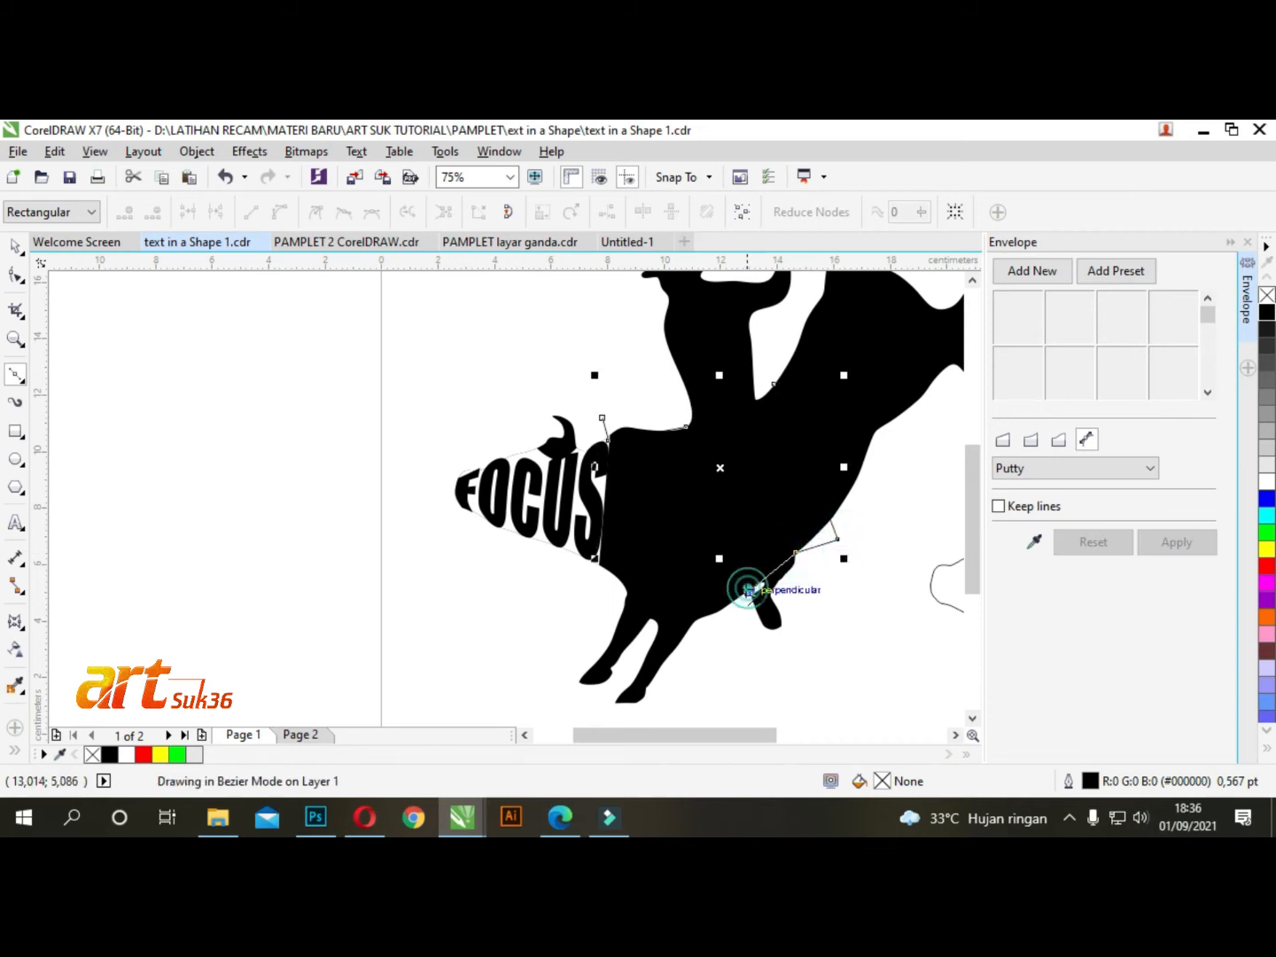
pyautogui.moveTo(679, 608); pyautogui.dragTo(619, 582)
pyautogui.click(606, 569)
pyautogui.moveTo(603, 418); pyautogui.dragTo(630, 458)
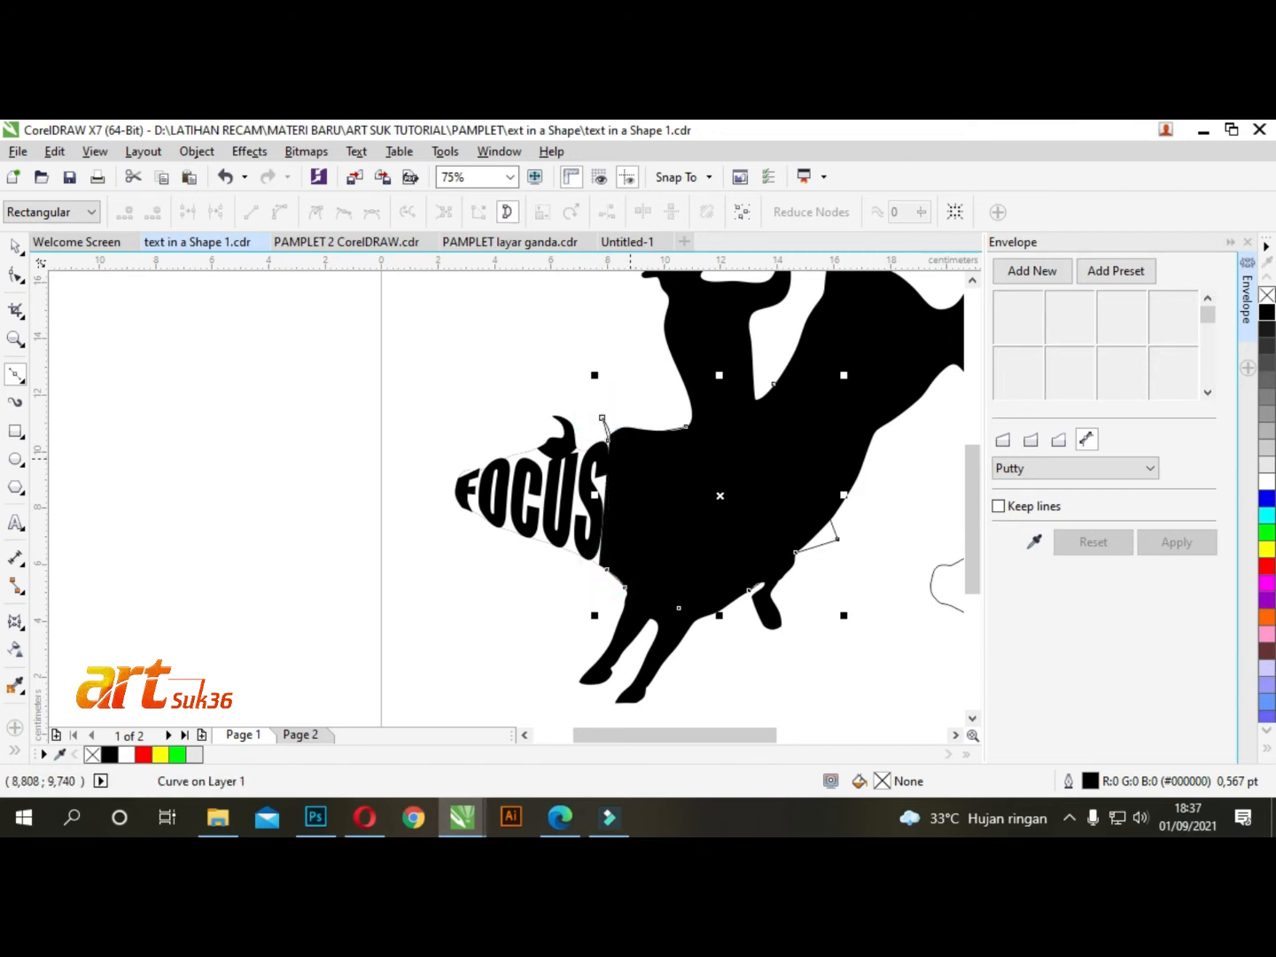
# - Intersect the front-body outline with the silhouette and move the resulting piece out to the left of the bull's head
pyautogui.click(16, 248)
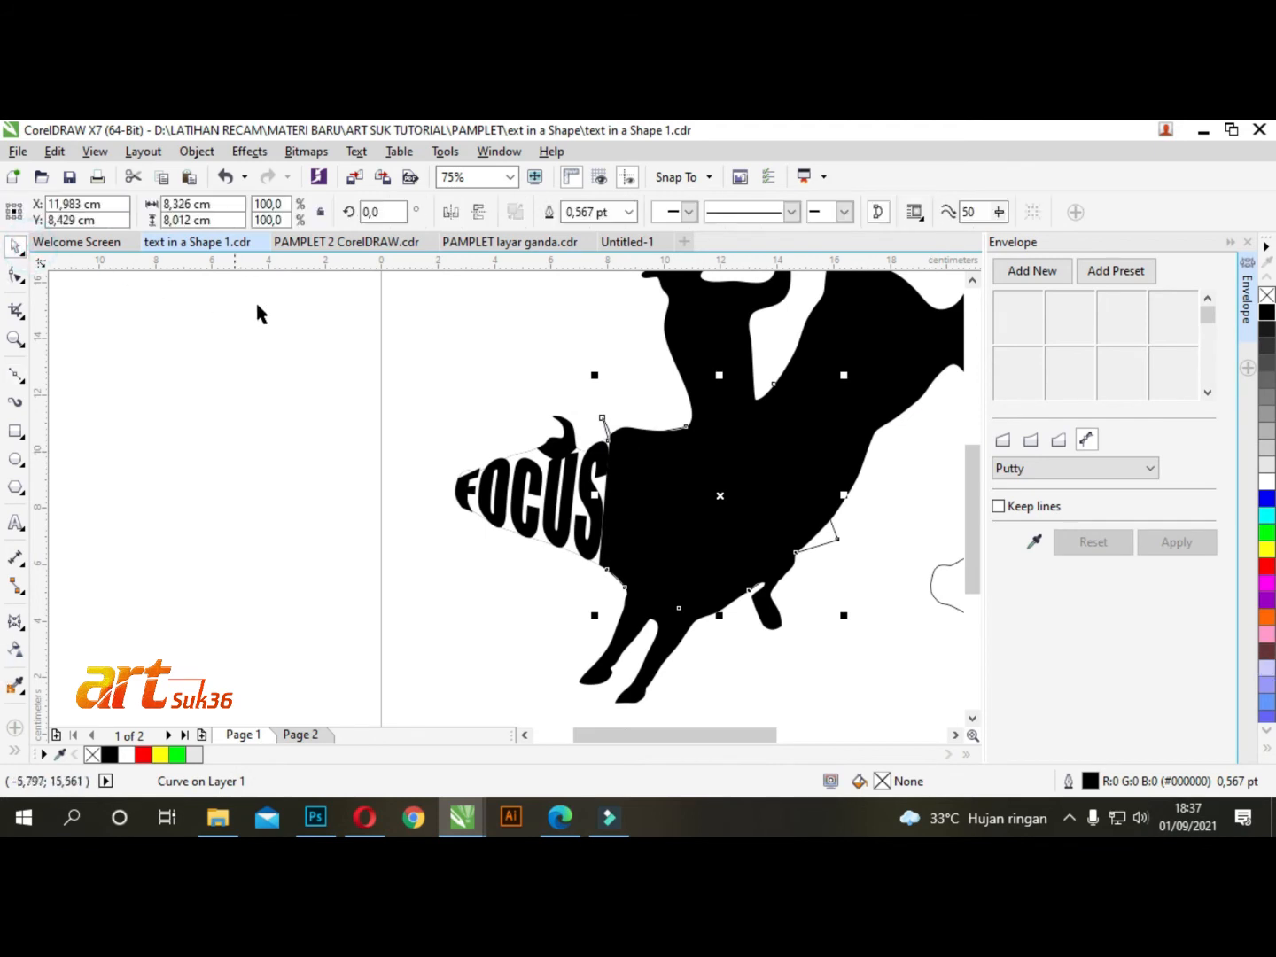
pyautogui.keyDown('shift'); pyautogui.click(705, 341); pyautogui.keyUp('shift')
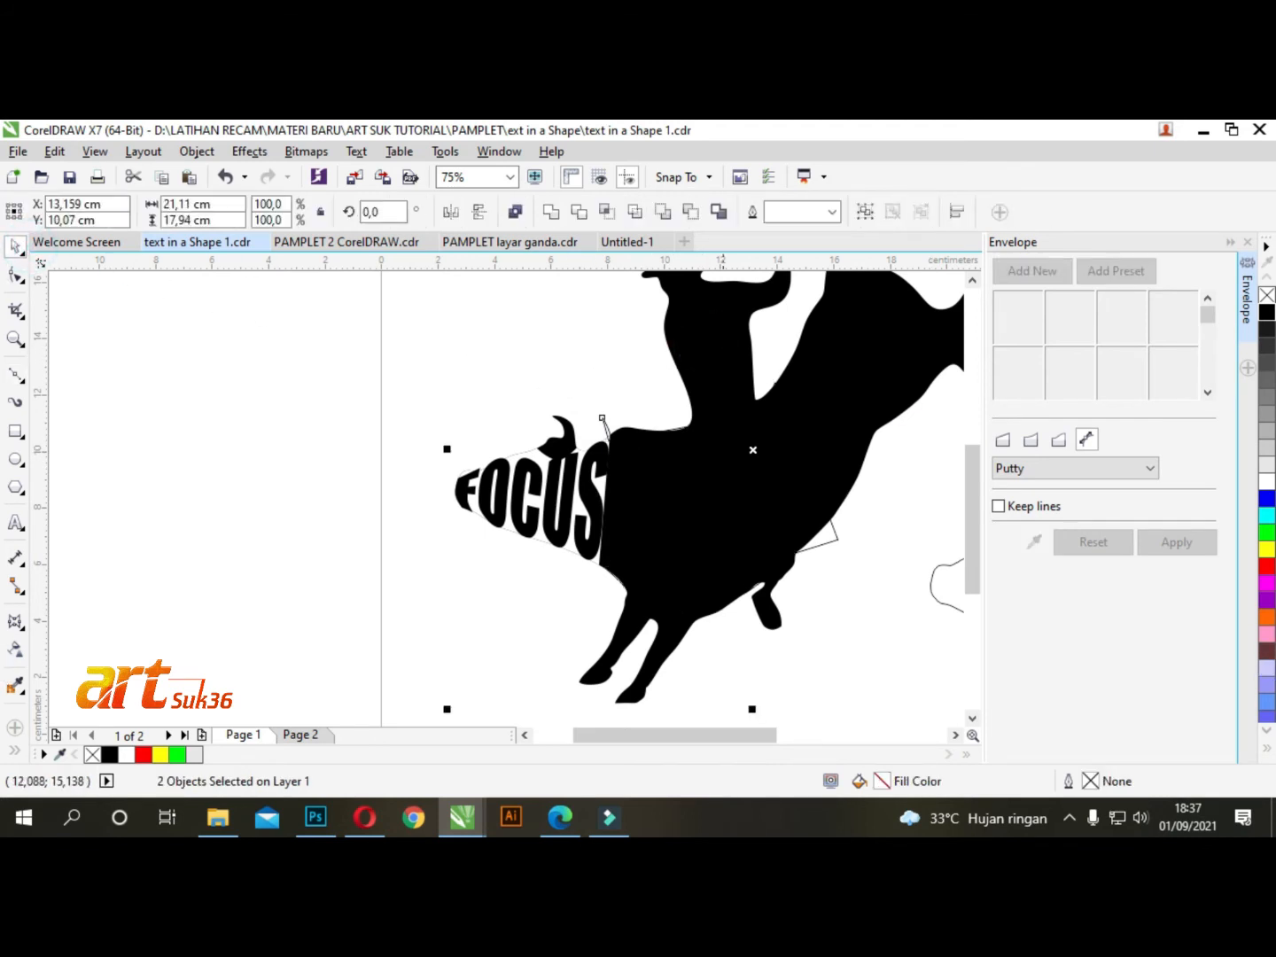
pyautogui.click(605, 212)
pyautogui.moveTo(716, 494); pyautogui.dragTo(331, 561)
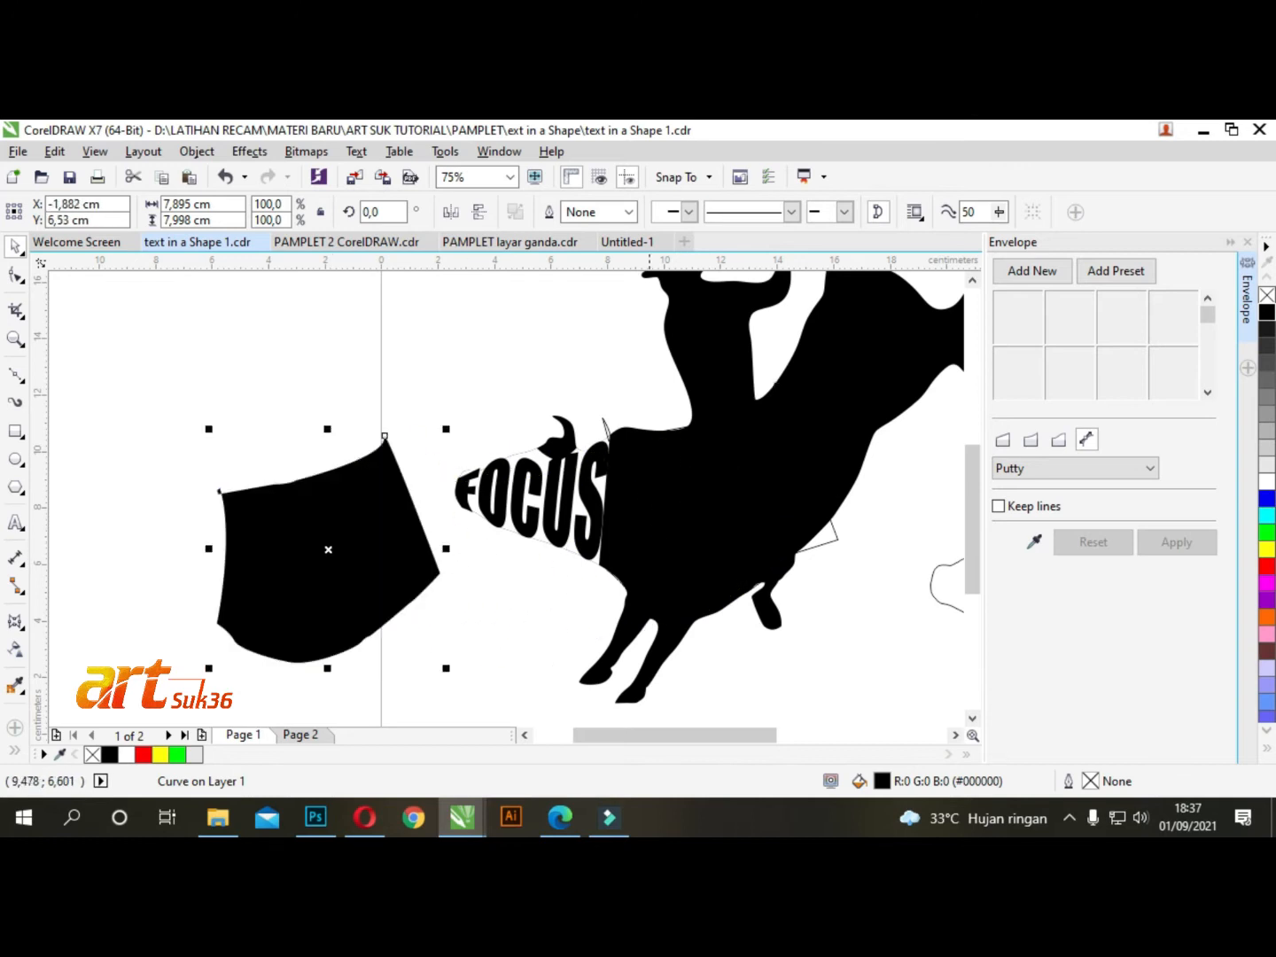
# - Delete the Bezier outline around the front body and fill that section of the silhouette white
pyautogui.click(838, 543)
pyautogui.click(720, 516)
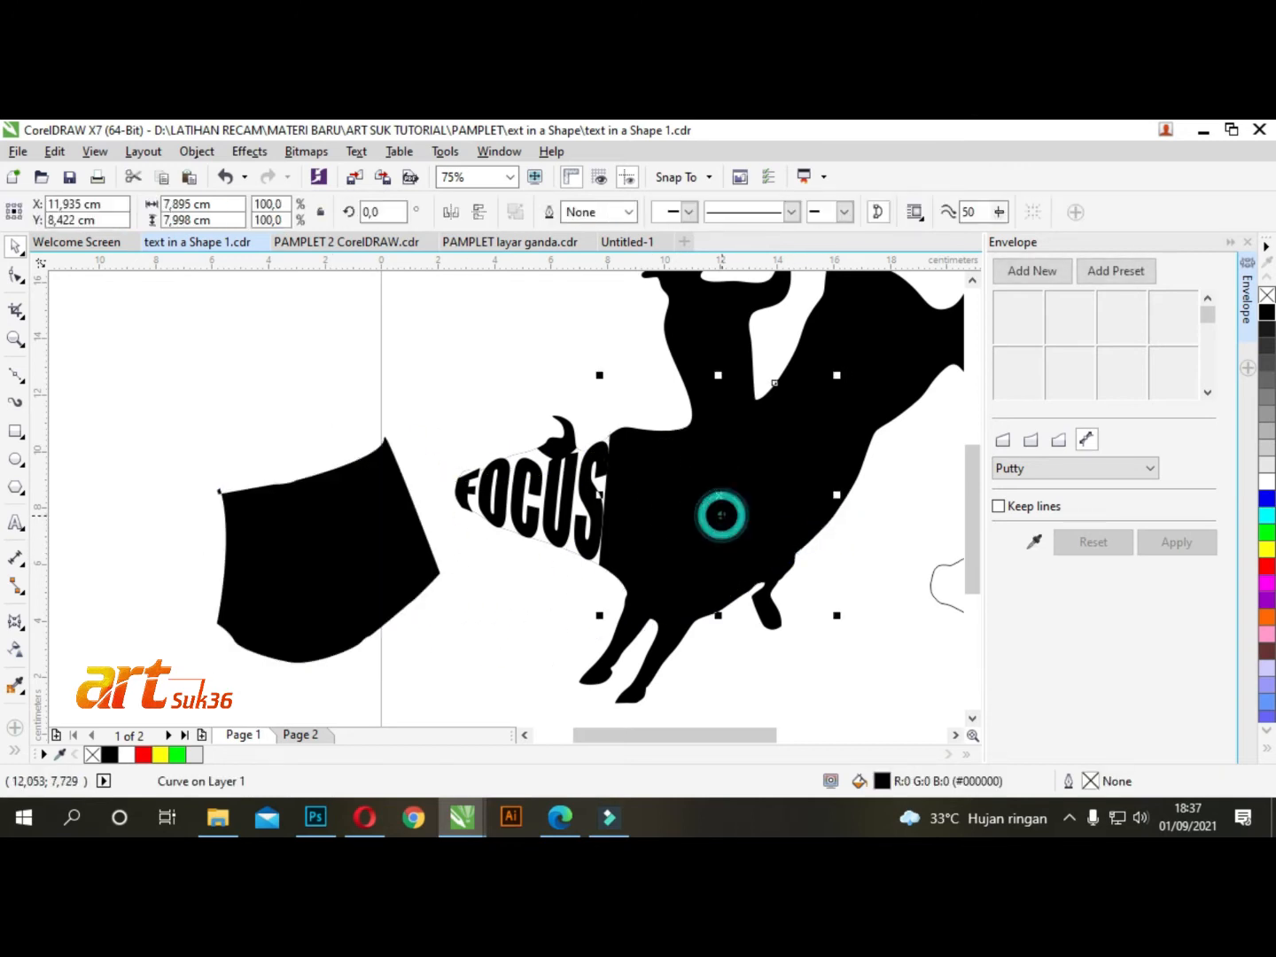
pyautogui.click(1267, 483)
# - Move the black body piece to the page's lower right corner and delete the leftover head outline
pyautogui.scroll(-2, 300, 519)
pyautogui.moveTo(295, 514); pyautogui.dragTo(522, 519)
pyautogui.click(477, 526)
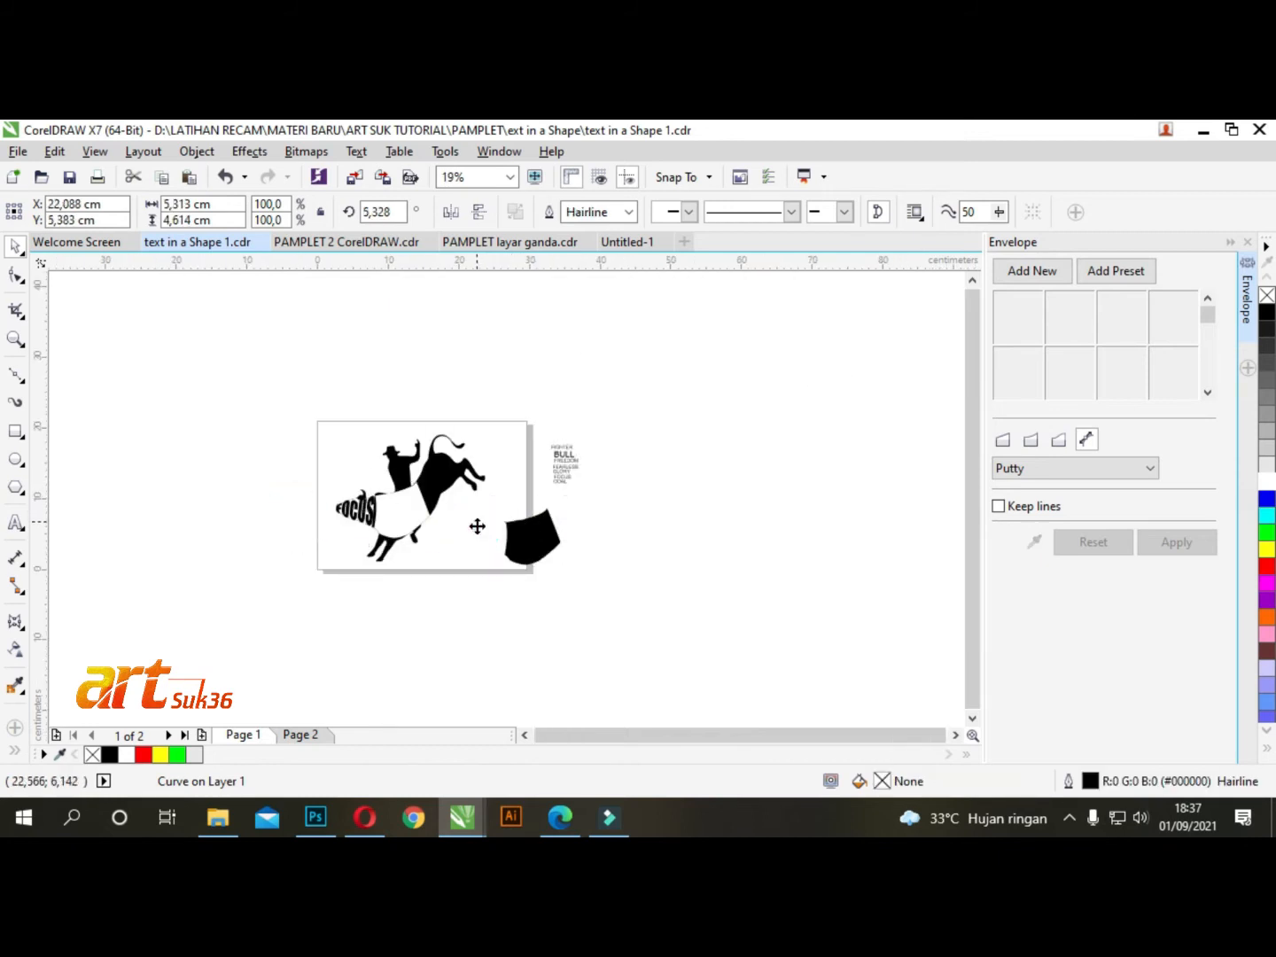
pyautogui.press('Delete')
# - Move the black body piece onto the page below the hind legs and rotate it to about 347°
pyautogui.scroll(1, 299, 492)
pyautogui.moveTo(729, 575); pyautogui.dragTo(614, 564)
pyautogui.click(640, 562)
pyautogui.moveTo(720, 509); pyautogui.dragTo(725, 525)
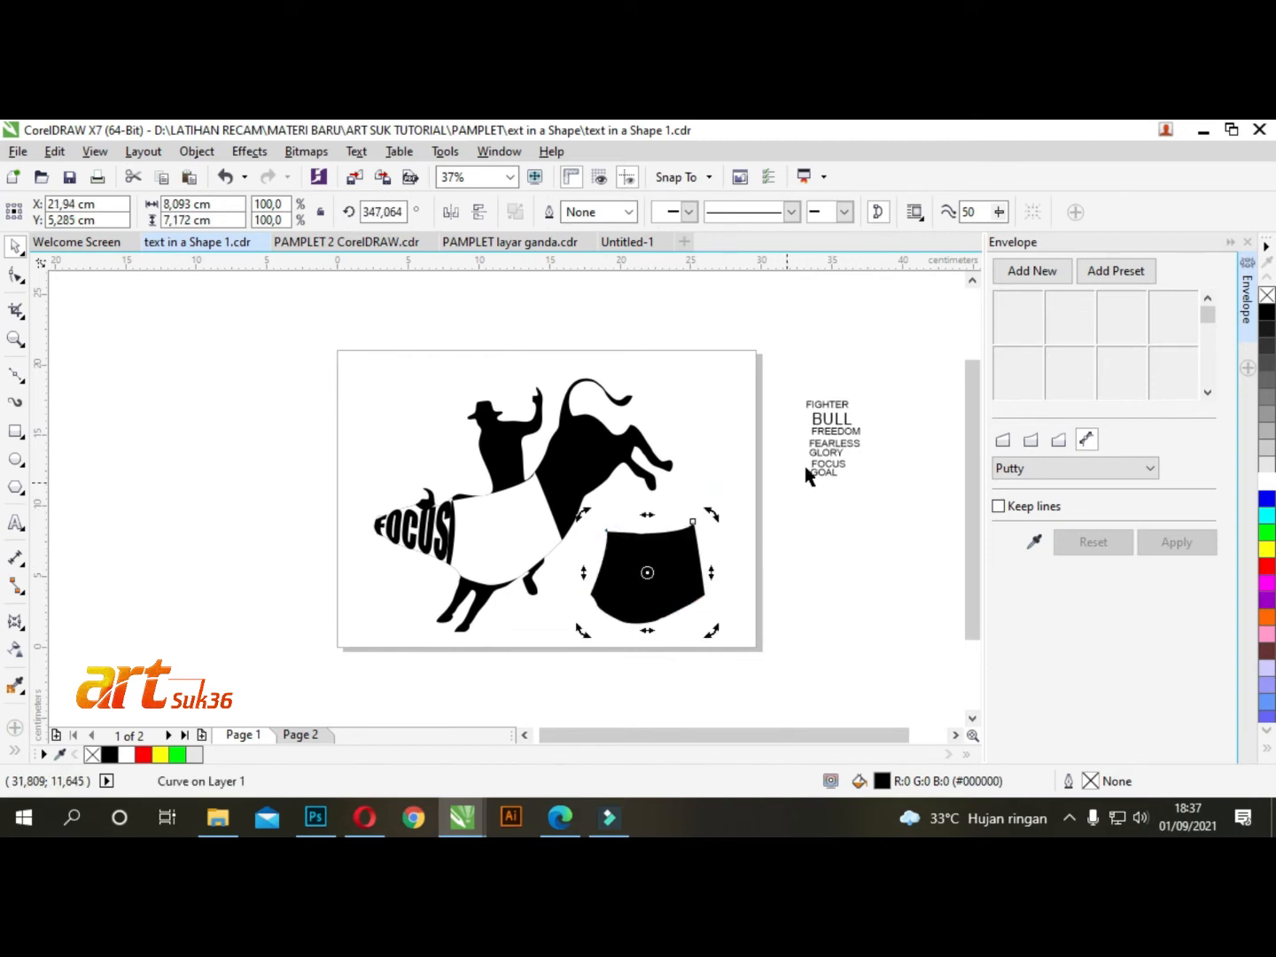
# - Place an enlarged copy of the word FREEDOM below the body piece and set it in Impact at about 75 pt
pyautogui.click(873, 362)
pyautogui.moveTo(835, 430); pyautogui.dragTo(720, 610)
pyautogui.click(723, 211)
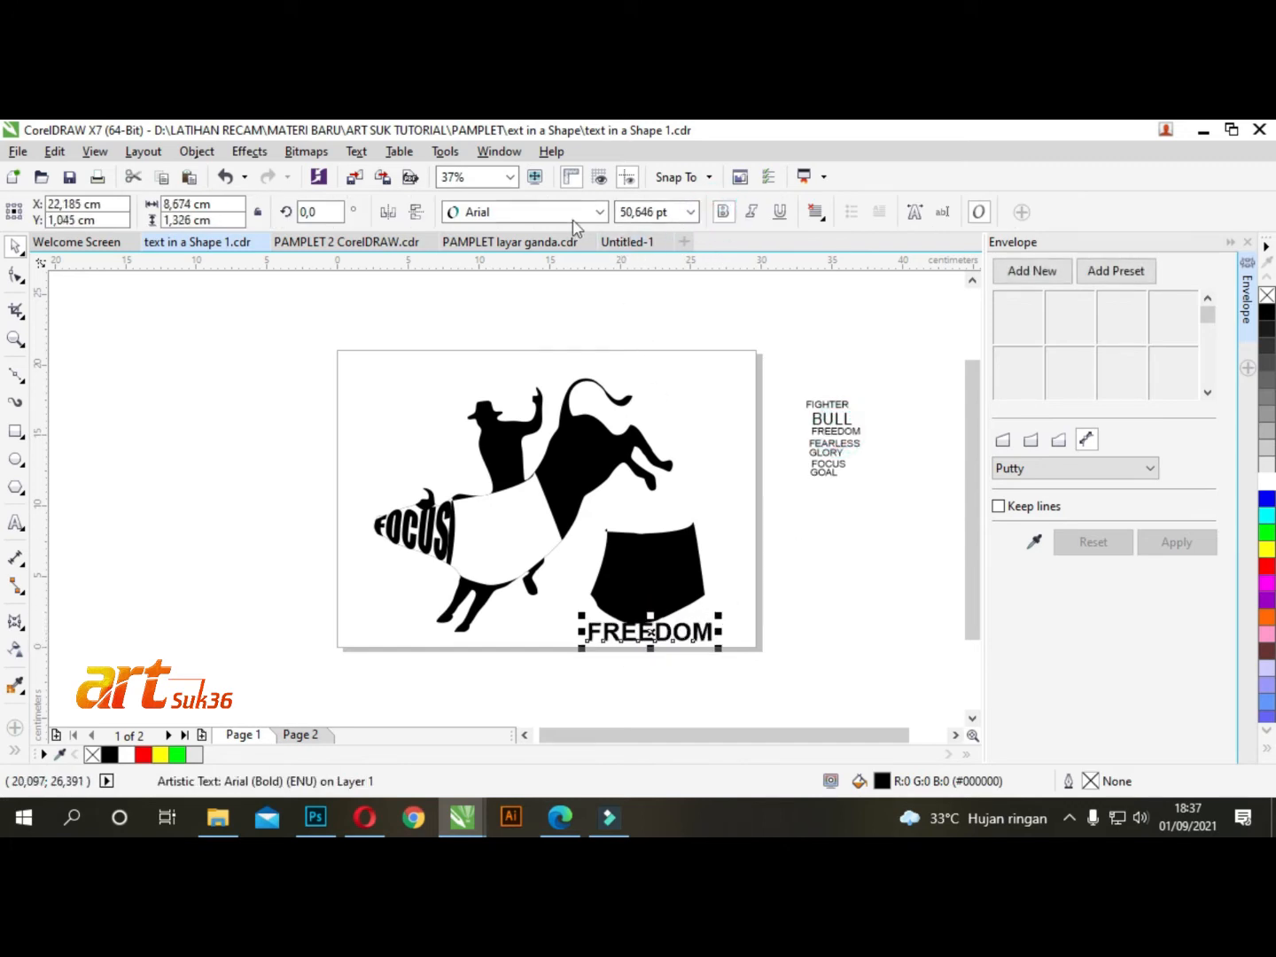
pyautogui.click(532, 212)
pyautogui.click(502, 260)
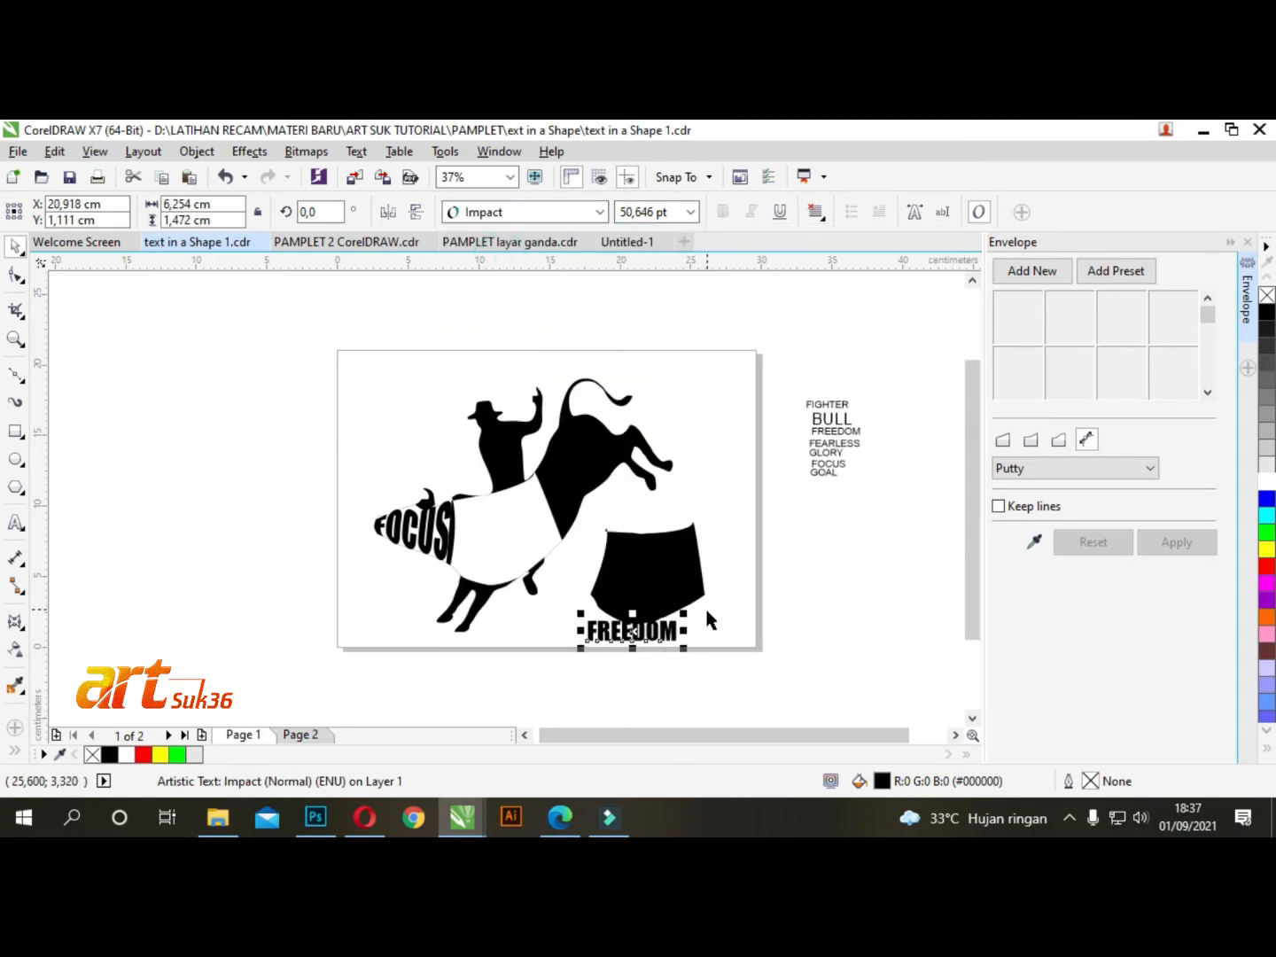
pyautogui.moveTo(685, 614); pyautogui.dragTo(725, 603)
# - Give the separate body piece no fill and a black hairline outline
pyautogui.click(658, 551)
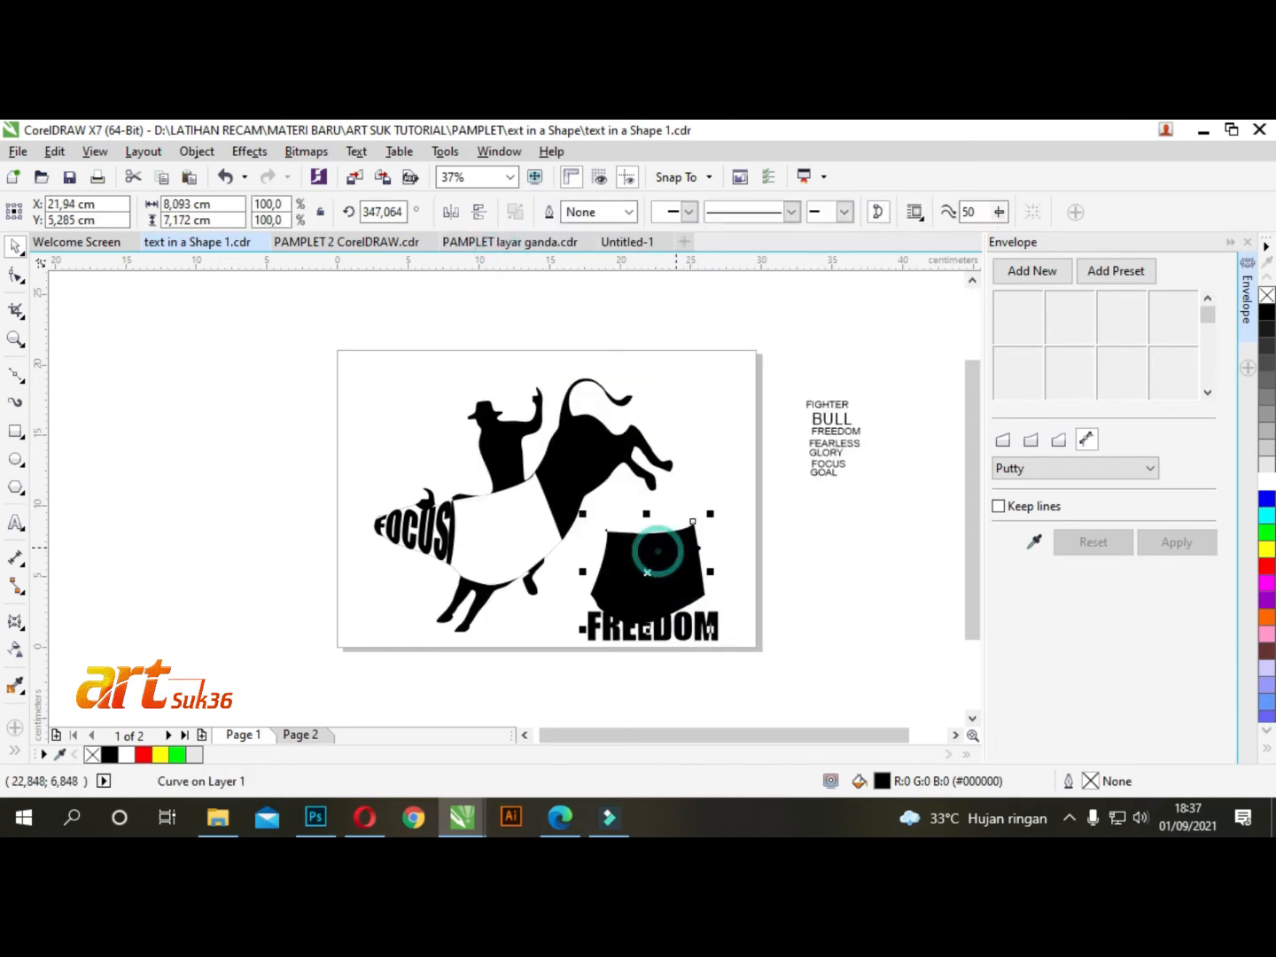
pyautogui.click(1267, 296)
pyautogui.rightClick(1267, 312)
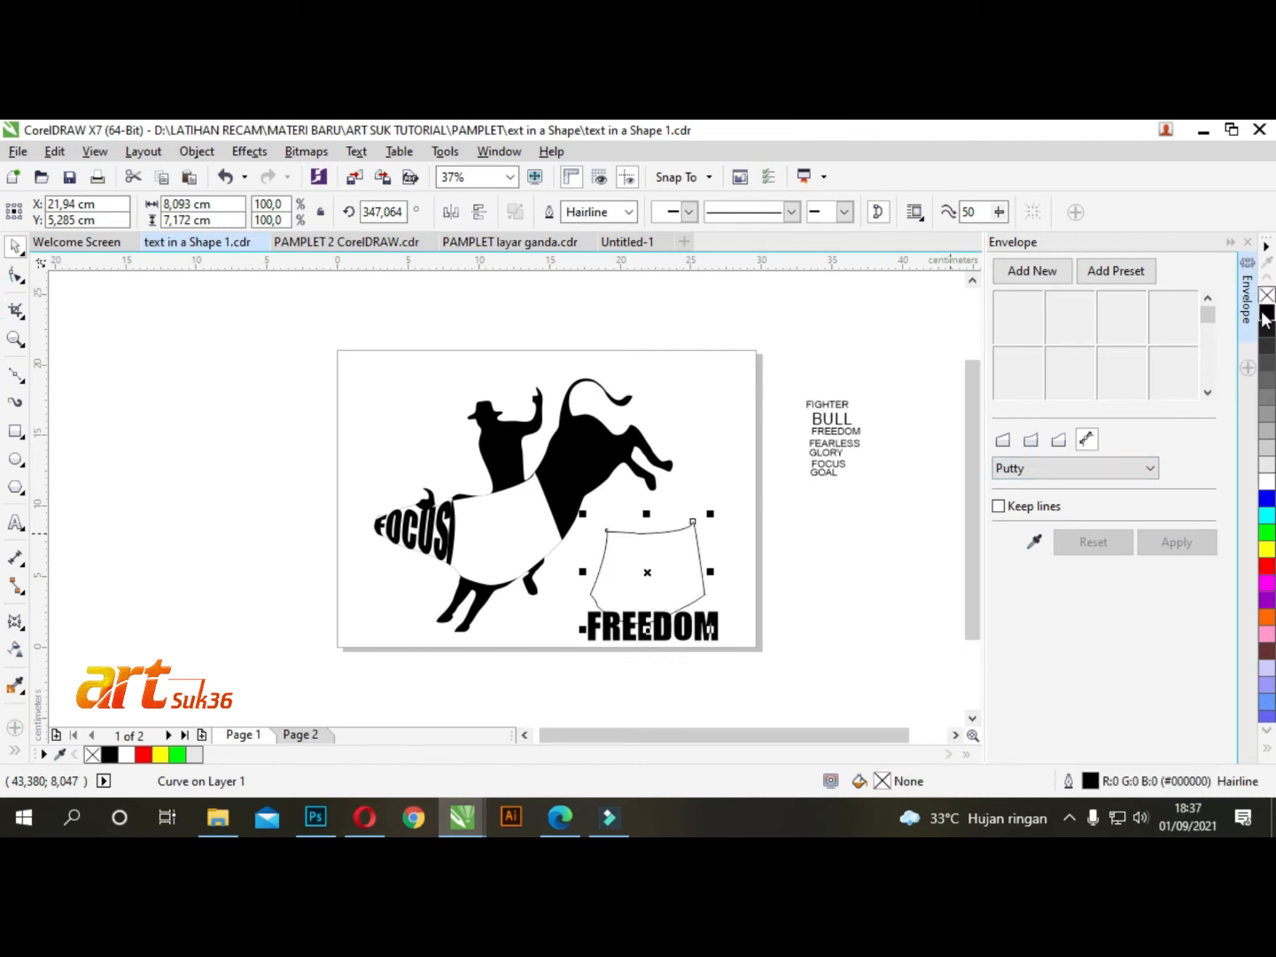
# - Clean up the upper left corner of the body outline by moving its stray node
pyautogui.click(16, 273)
pyautogui.scroll(5, 620, 505)
pyautogui.moveTo(553, 582)
pyautogui.mouseDown()
pyautogui.moveTo(585, 578)
pyautogui.moveTo(559, 562)
pyautogui.moveTo(551, 578)
pyautogui.moveTo(561, 574)
pyautogui.mouseUp()
pyautogui.scroll(-3, 879, 530)
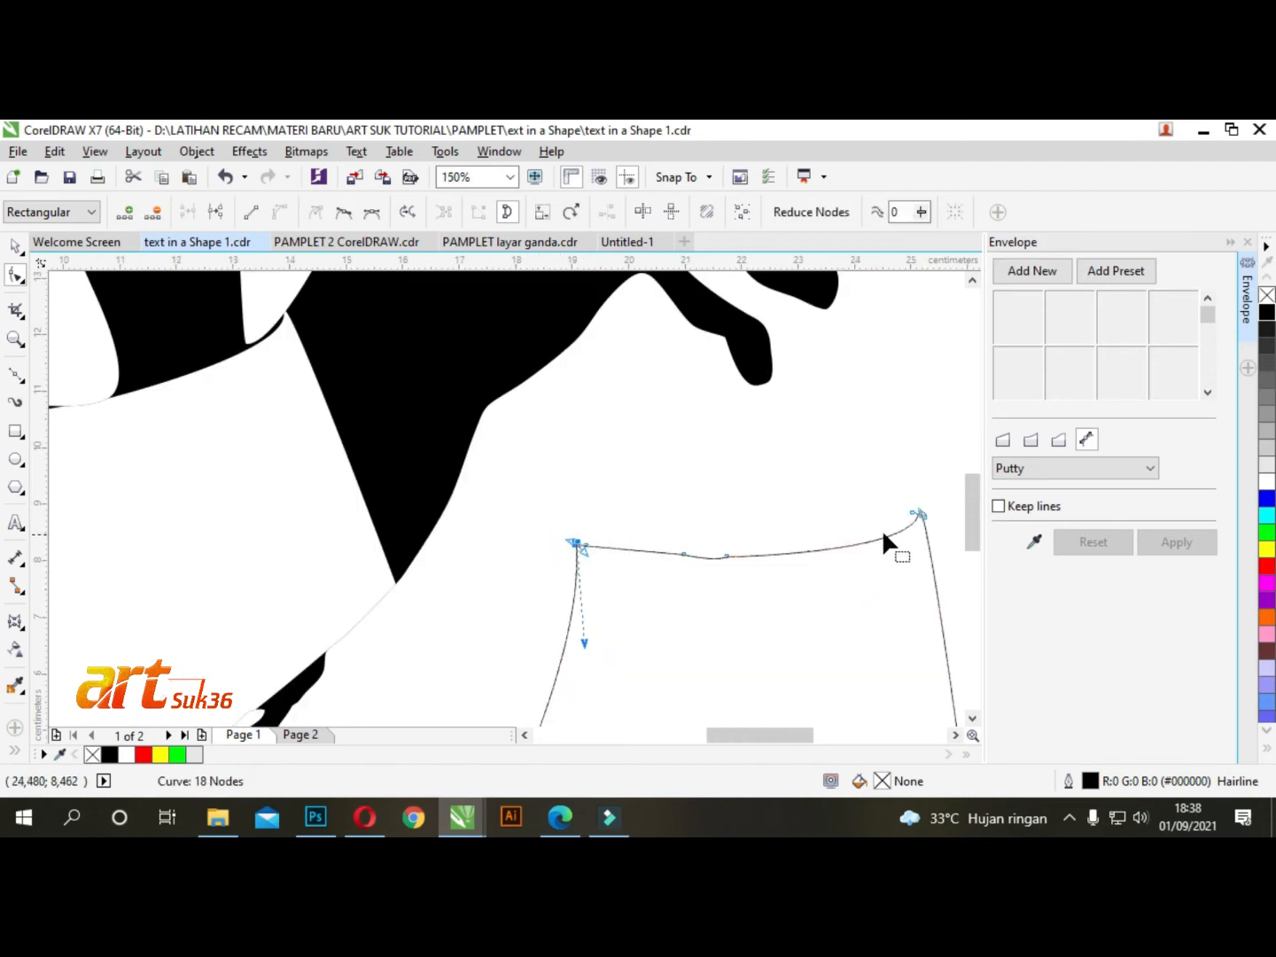
pyautogui.scroll(-4, 911, 480)
pyautogui.scroll(4, 913, 486)
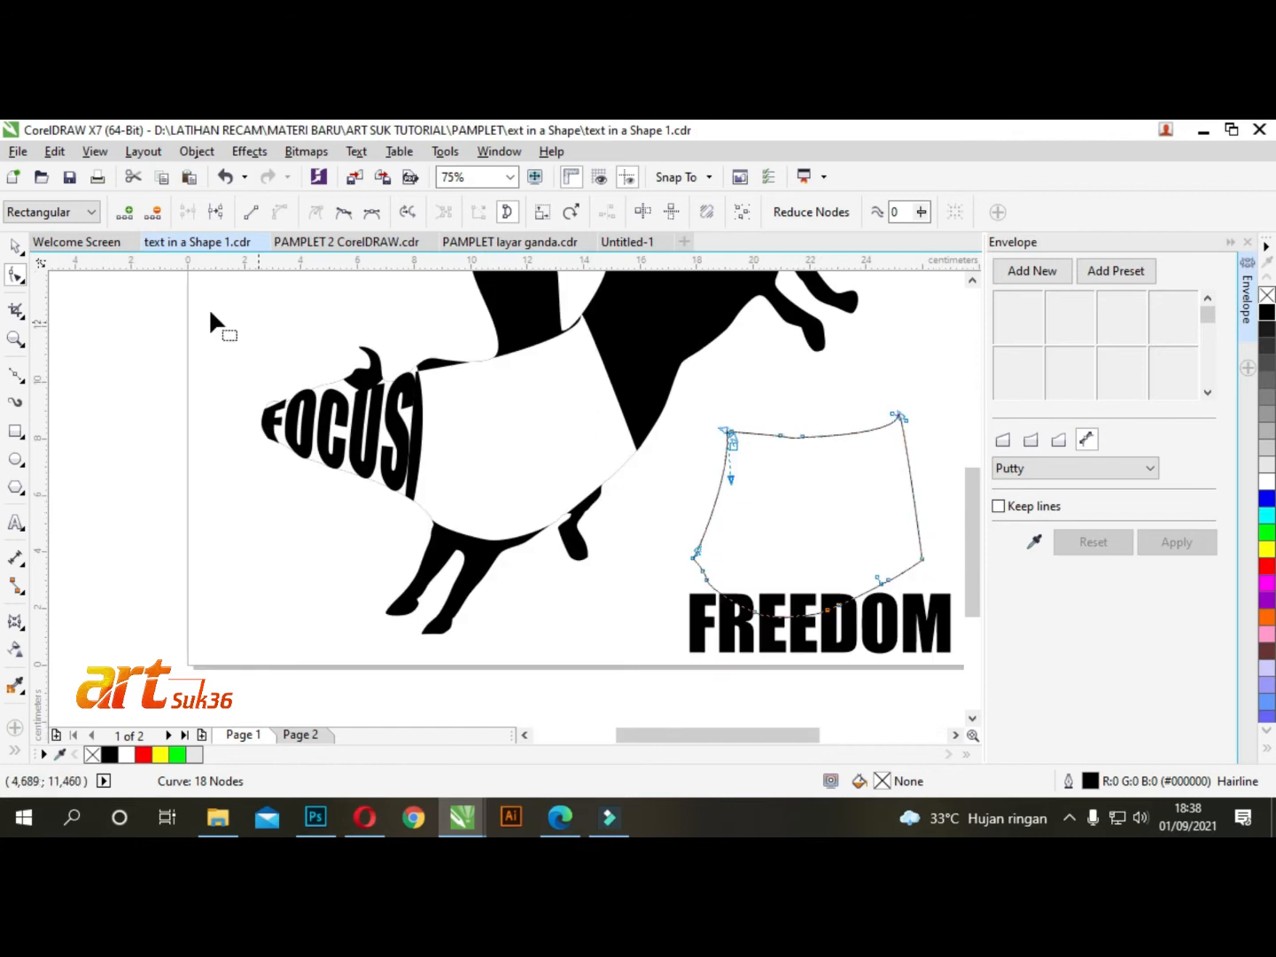
# - Shape the large FREEDOM text with an envelope created from the body outline, using Putty mapping
pyautogui.click(16, 251)
pyautogui.click(761, 644)
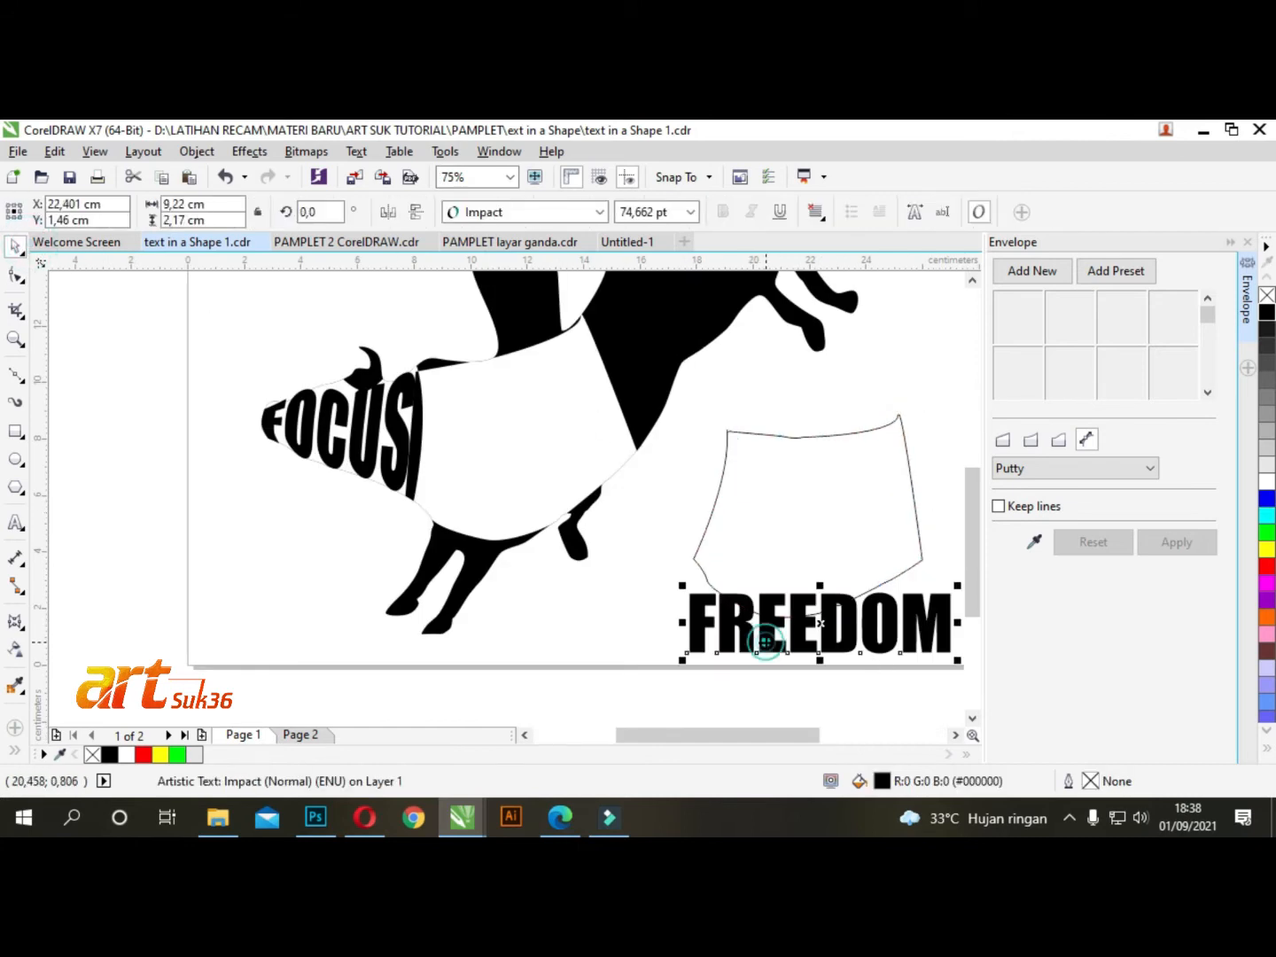
pyautogui.click(1035, 542)
pyautogui.click(849, 469)
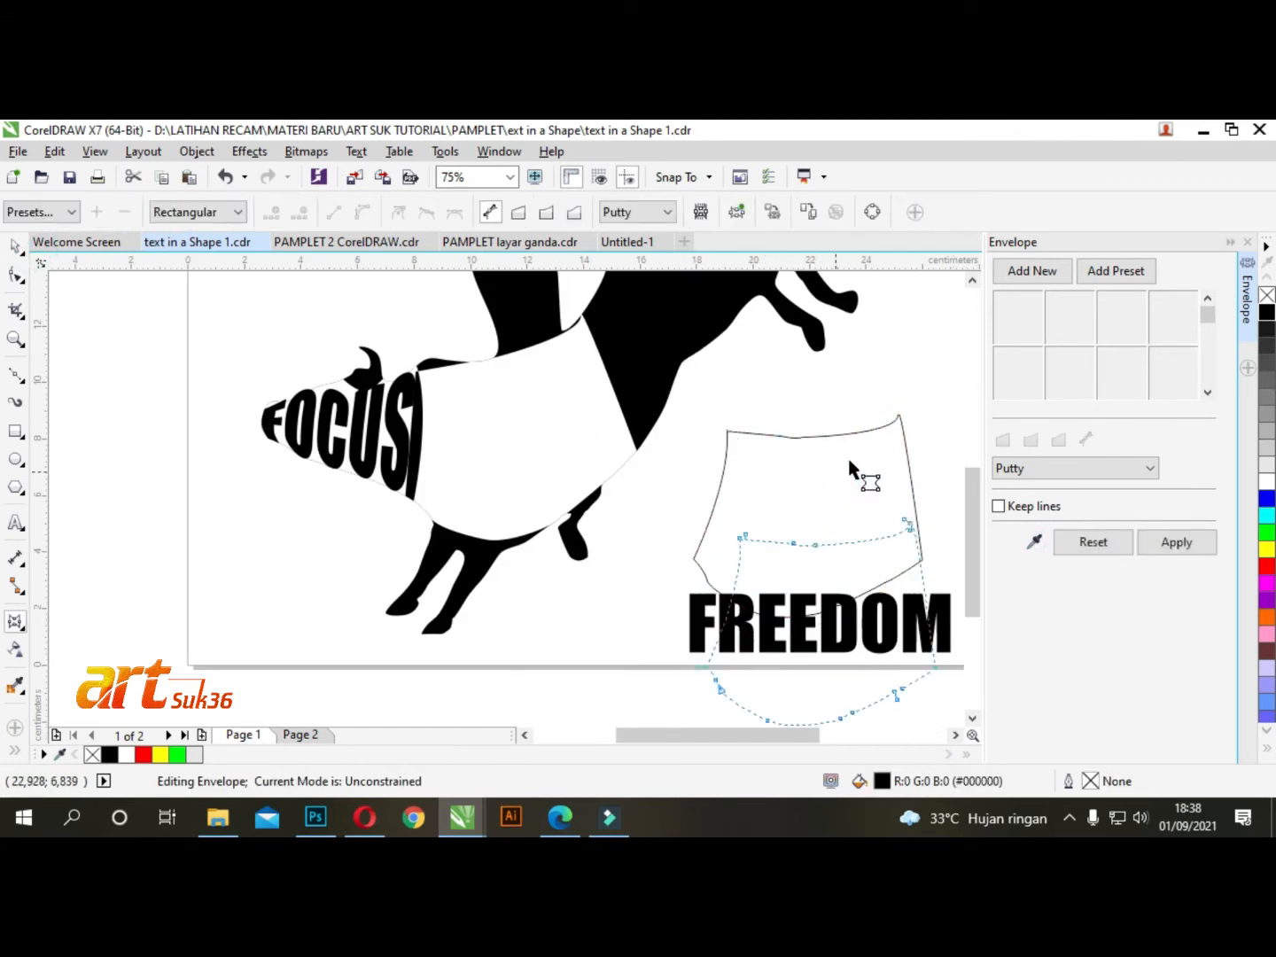
pyautogui.click(1175, 544)
pyautogui.click(16, 248)
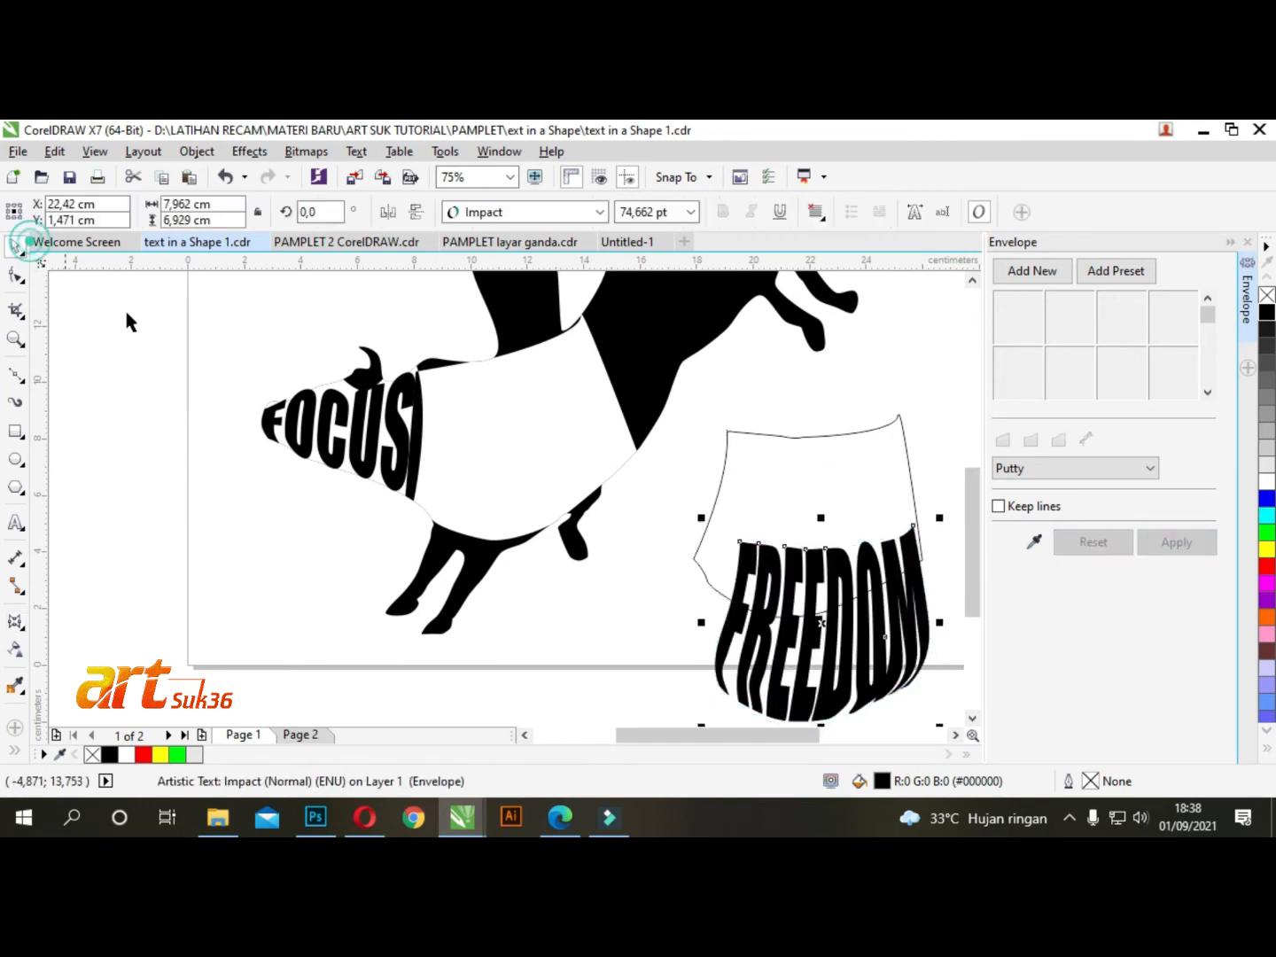
# - Move the FREEDOM text onto the bull's white body section, rotate it by about 11.4° and nudge it into place
pyautogui.moveTo(811, 586); pyautogui.dragTo(493, 393)
pyautogui.click(493, 392)
pyautogui.moveTo(417, 343); pyautogui.dragTo(381, 357)
pyautogui.press('Up')
pyautogui.press('Up')
pyautogui.press('Up')
pyautogui.press('Up')
pyautogui.press('Up')
pyautogui.press('Up')
pyautogui.press('Up')
pyautogui.press('Up')
pyautogui.press('Up')
pyautogui.press('Up')
pyautogui.press('Up')
pyautogui.press('Up')
pyautogui.press('Up')
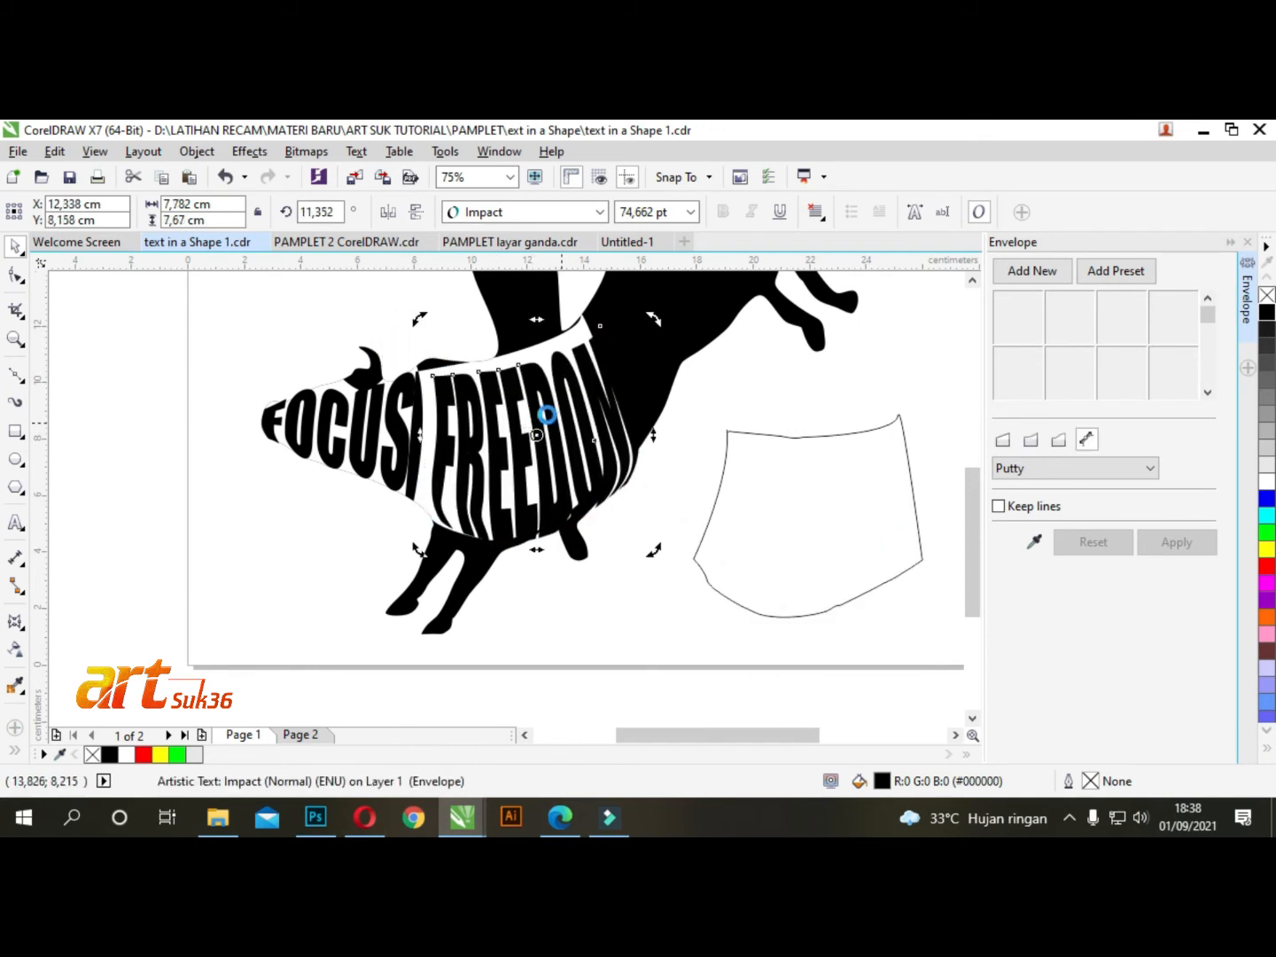
pyautogui.moveTo(527, 372); pyautogui.dragTo(516, 369)
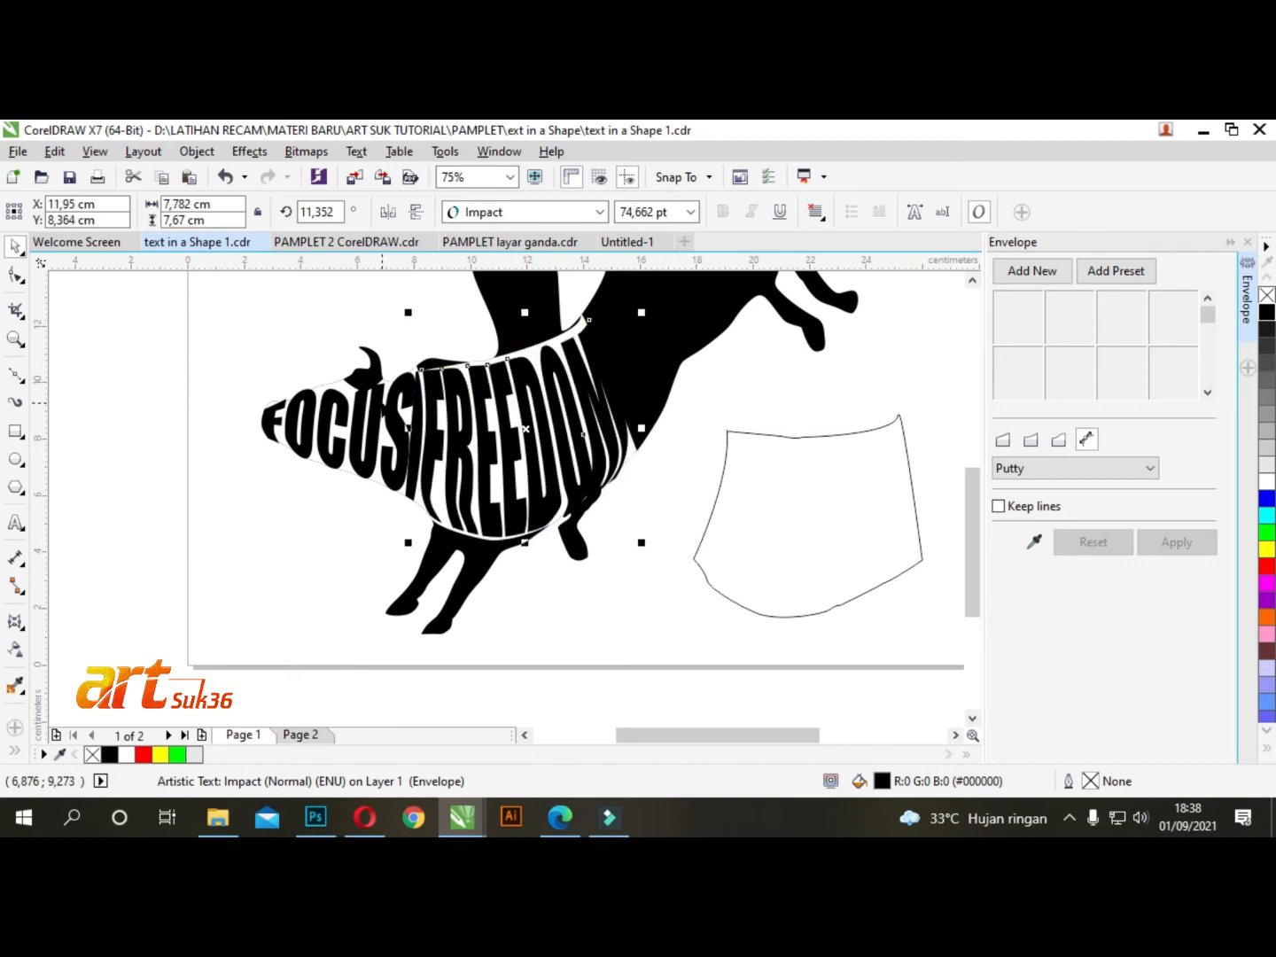
# - Adjust the FREEDOM text's envelope nodes along its left side and at its lower right corner to fit the white body section
pyautogui.click(18, 276)
pyautogui.scroll(1, 443, 376)
pyautogui.moveTo(399, 349); pyautogui.dragTo(406, 355)
pyautogui.moveTo(377, 625); pyautogui.dragTo(389, 627)
pyautogui.click(833, 534)
pyautogui.moveTo(833, 534); pyautogui.dragTo(824, 542)
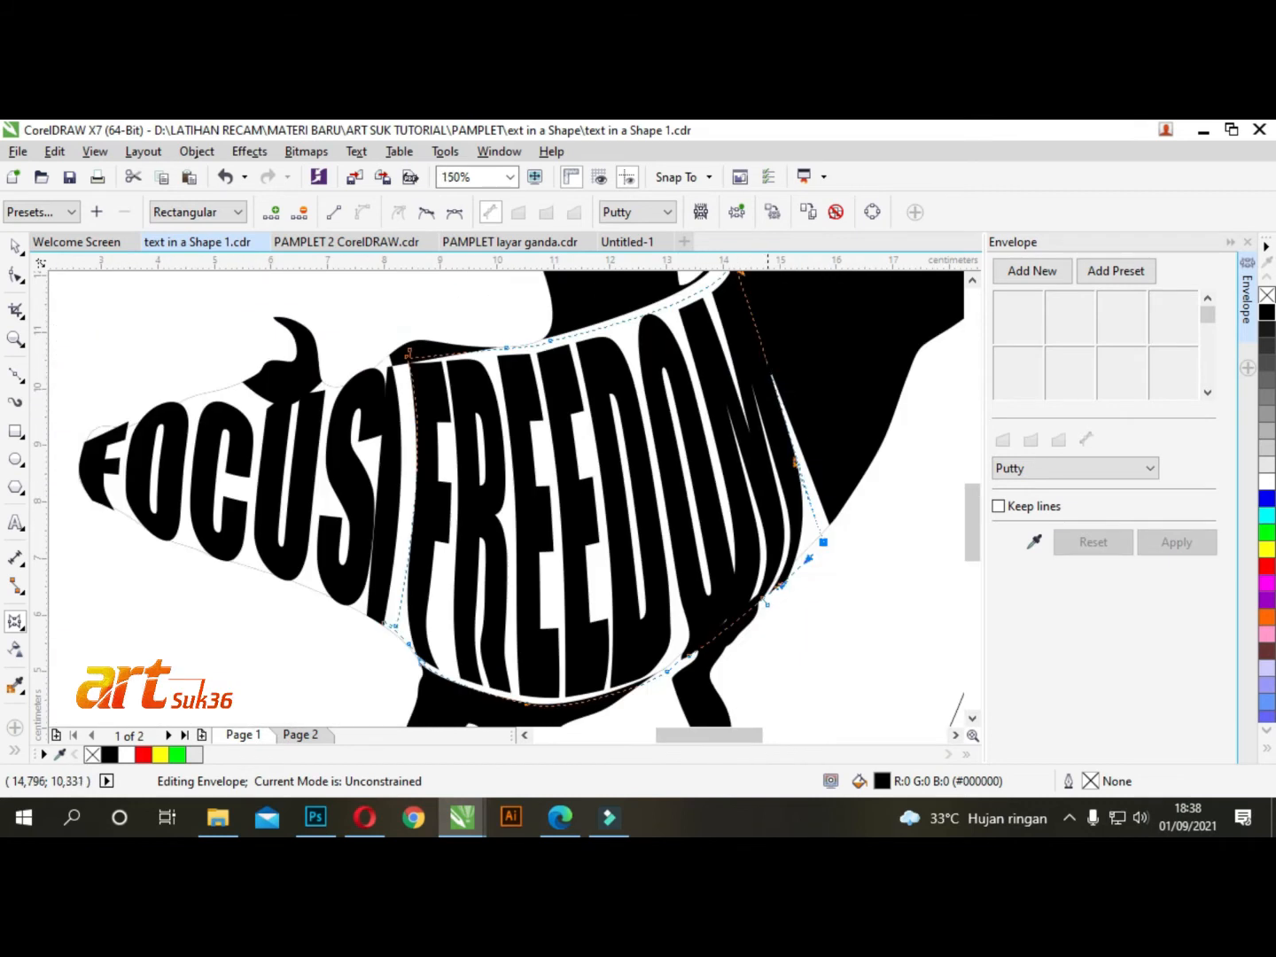
# - Refine the upper part of the FREEDOM envelope so the letters follow the upper edge of the body section
pyautogui.click(973, 280)
pyautogui.moveTo(732, 310)
pyautogui.mouseDown()
pyautogui.moveTo(734, 296)
pyautogui.moveTo(741, 304)
pyautogui.moveTo(732, 297)
pyautogui.moveTo(702, 333)
pyautogui.moveTo(728, 312)
pyautogui.mouseUp()
pyautogui.moveTo(653, 352); pyautogui.dragTo(664, 368)
pyautogui.scroll(-4, 718, 490)
pyautogui.scroll(3, 698, 456)
pyautogui.scroll(-1, 674, 558)
pyautogui.scroll(-1, 674, 558)
pyautogui.click(16, 246)
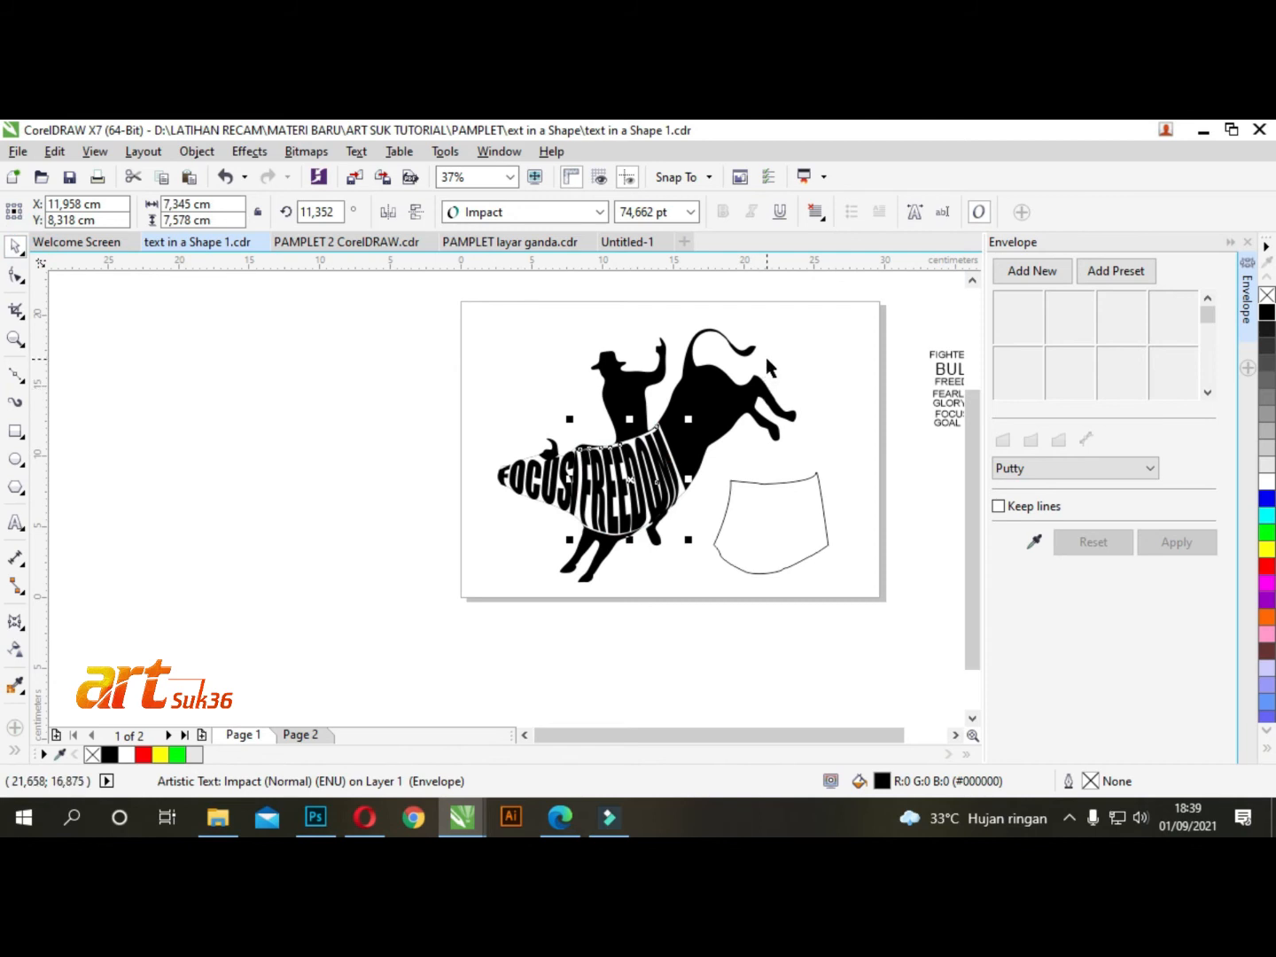
# - Draw a closed Bezier outline around the bull's rear body, from beside the FREEDOM text up to the tail base and hind legs
pyautogui.click(973, 281)
pyautogui.scroll(1, 718, 439)
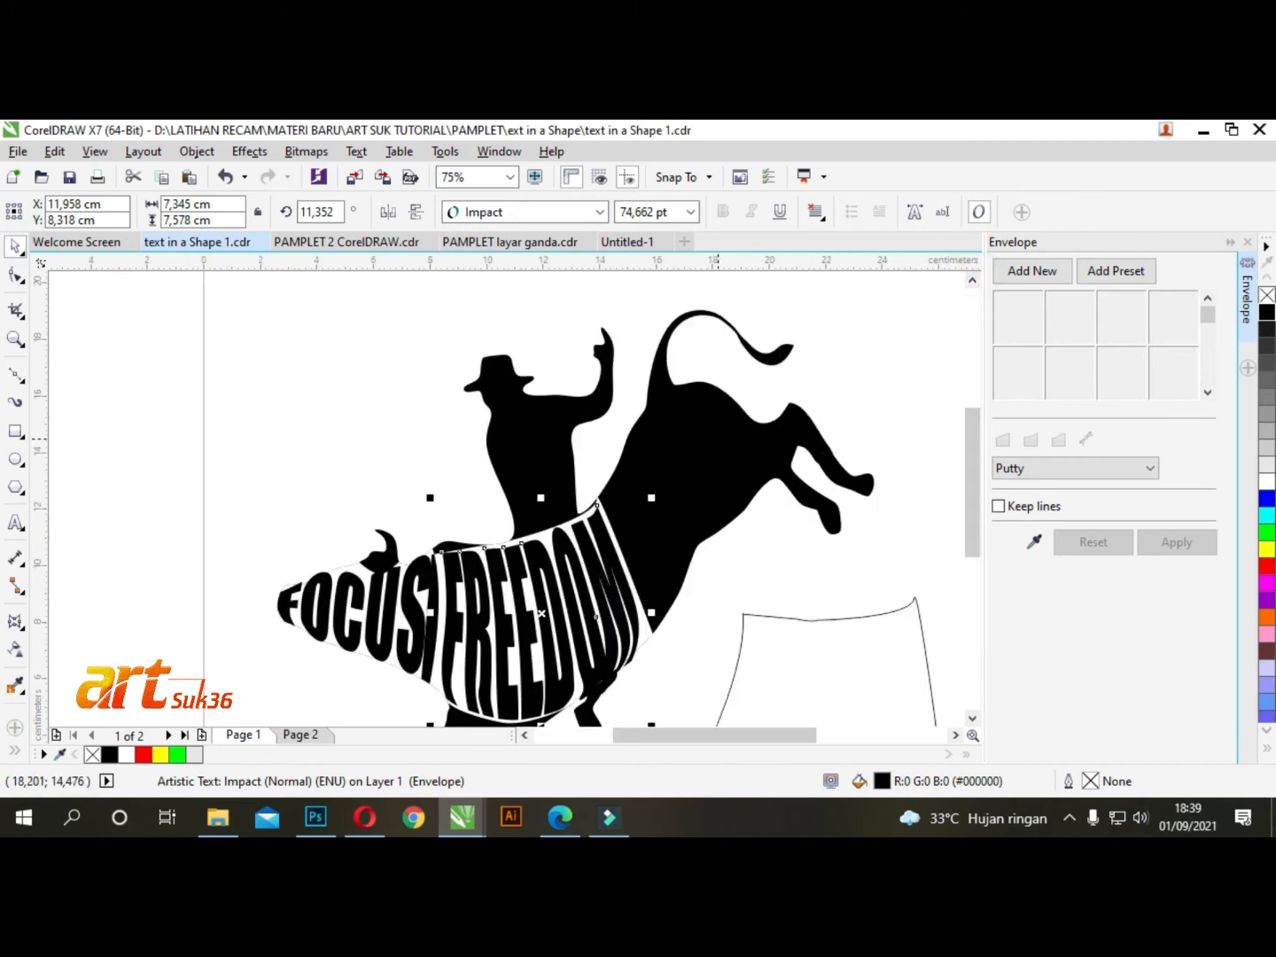
pyautogui.click(15, 375)
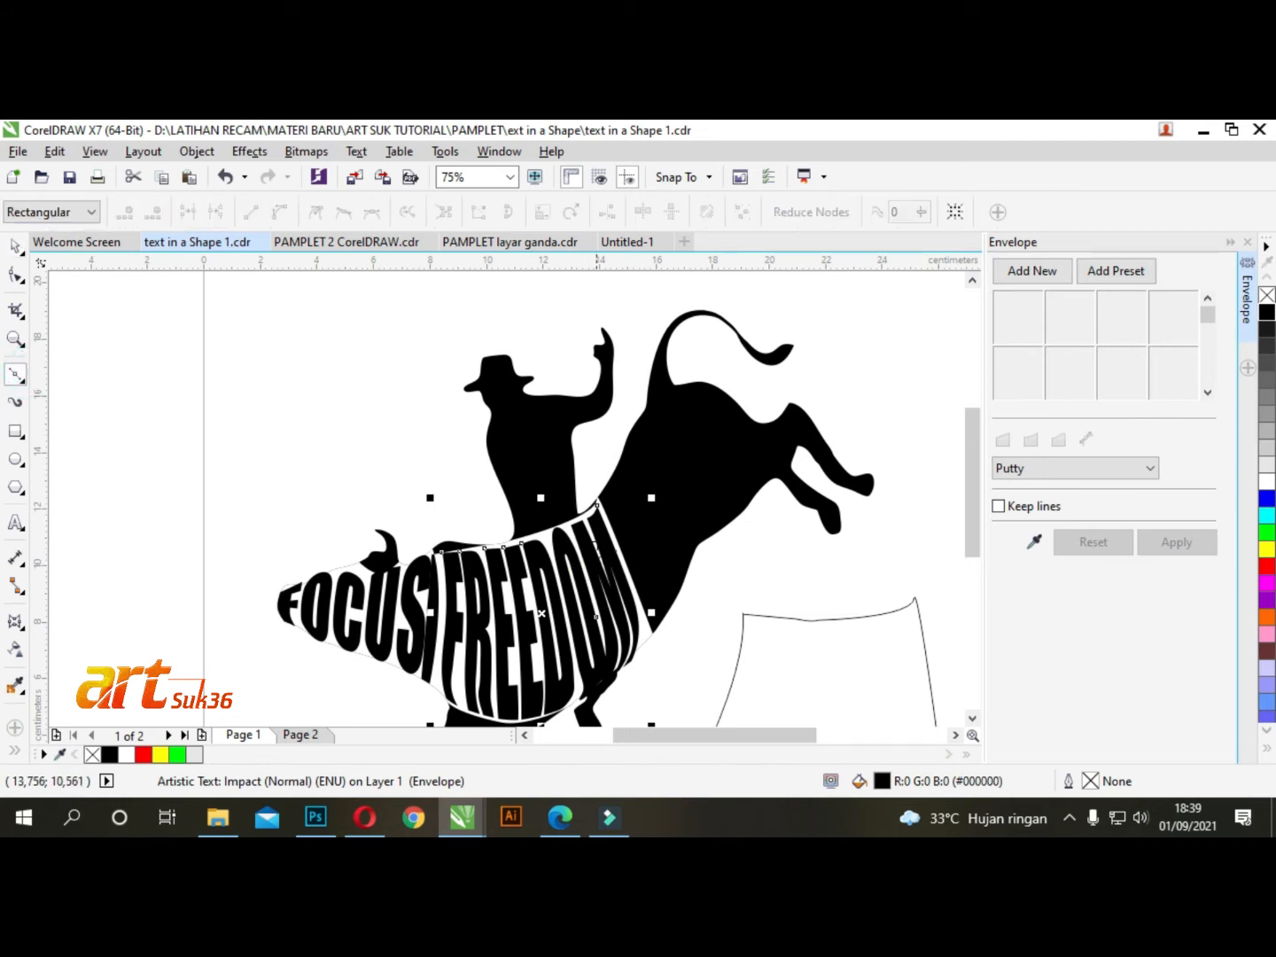
pyautogui.click(665, 618)
pyautogui.click(729, 571)
pyautogui.click(764, 527)
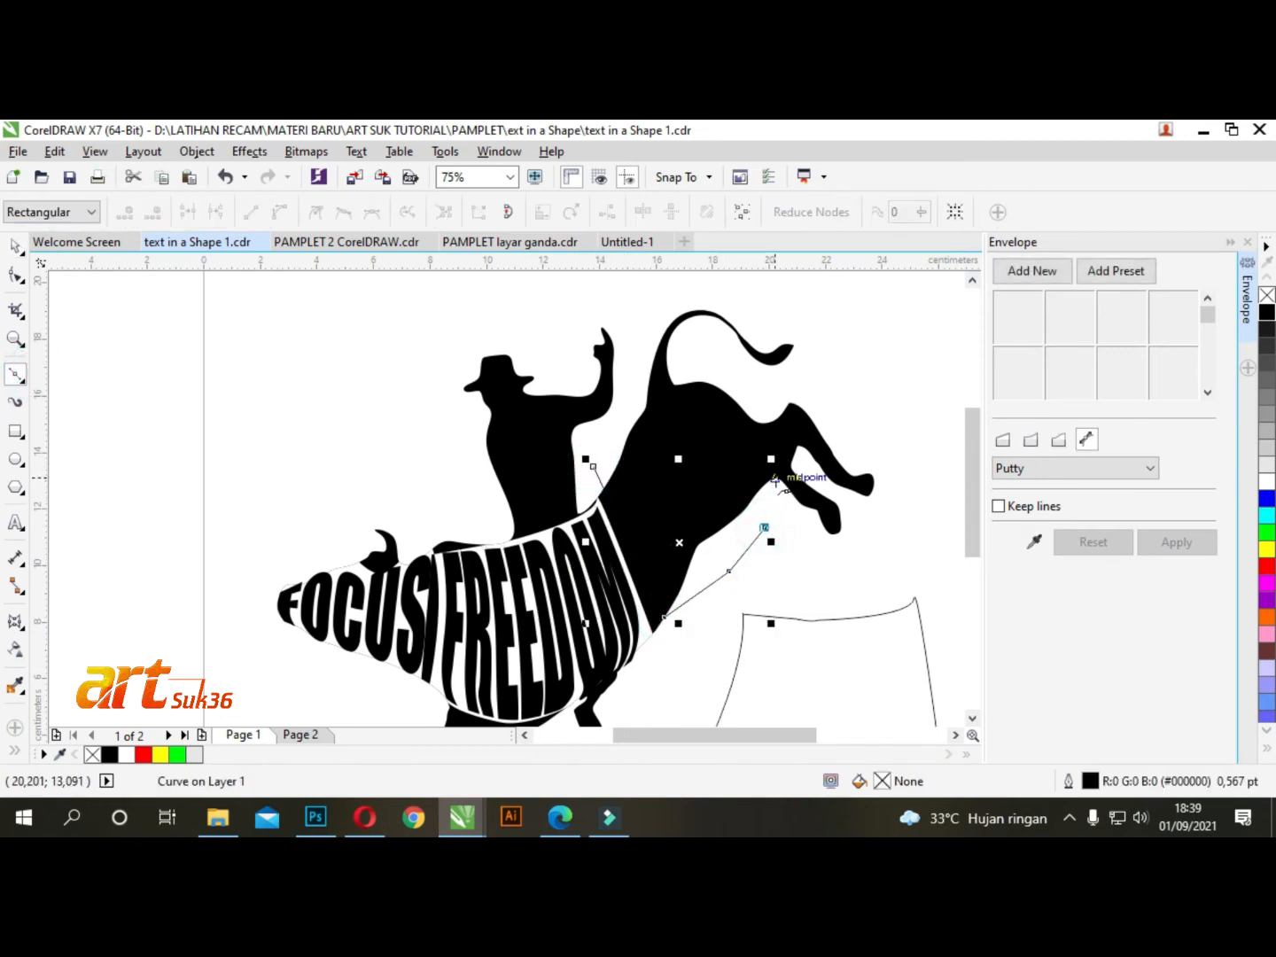
pyautogui.click(776, 479)
pyautogui.click(766, 421)
pyautogui.click(738, 375)
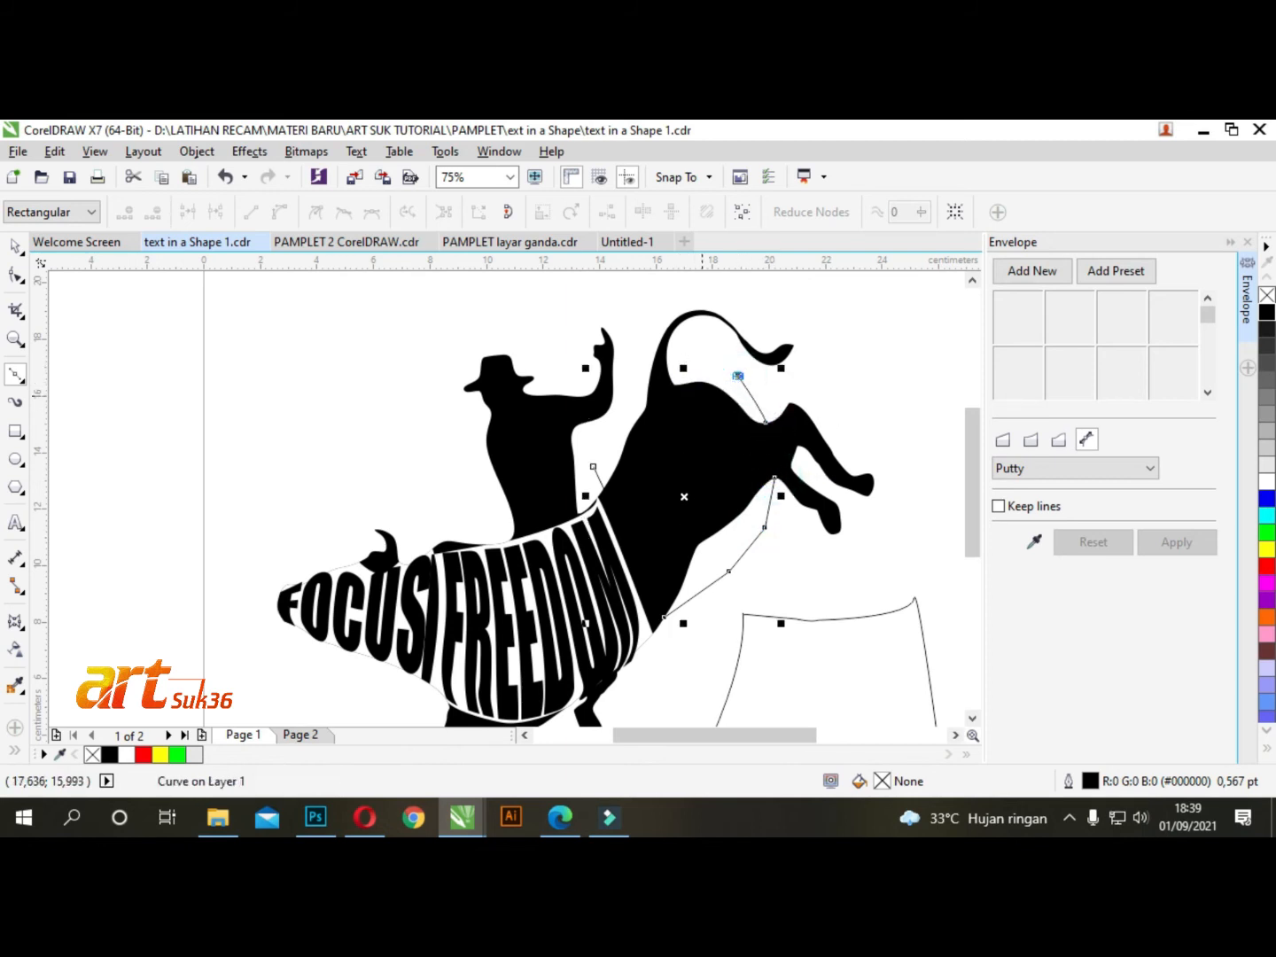
pyautogui.click(694, 381)
pyautogui.click(660, 419)
pyautogui.moveTo(592, 467); pyautogui.dragTo(593, 420)
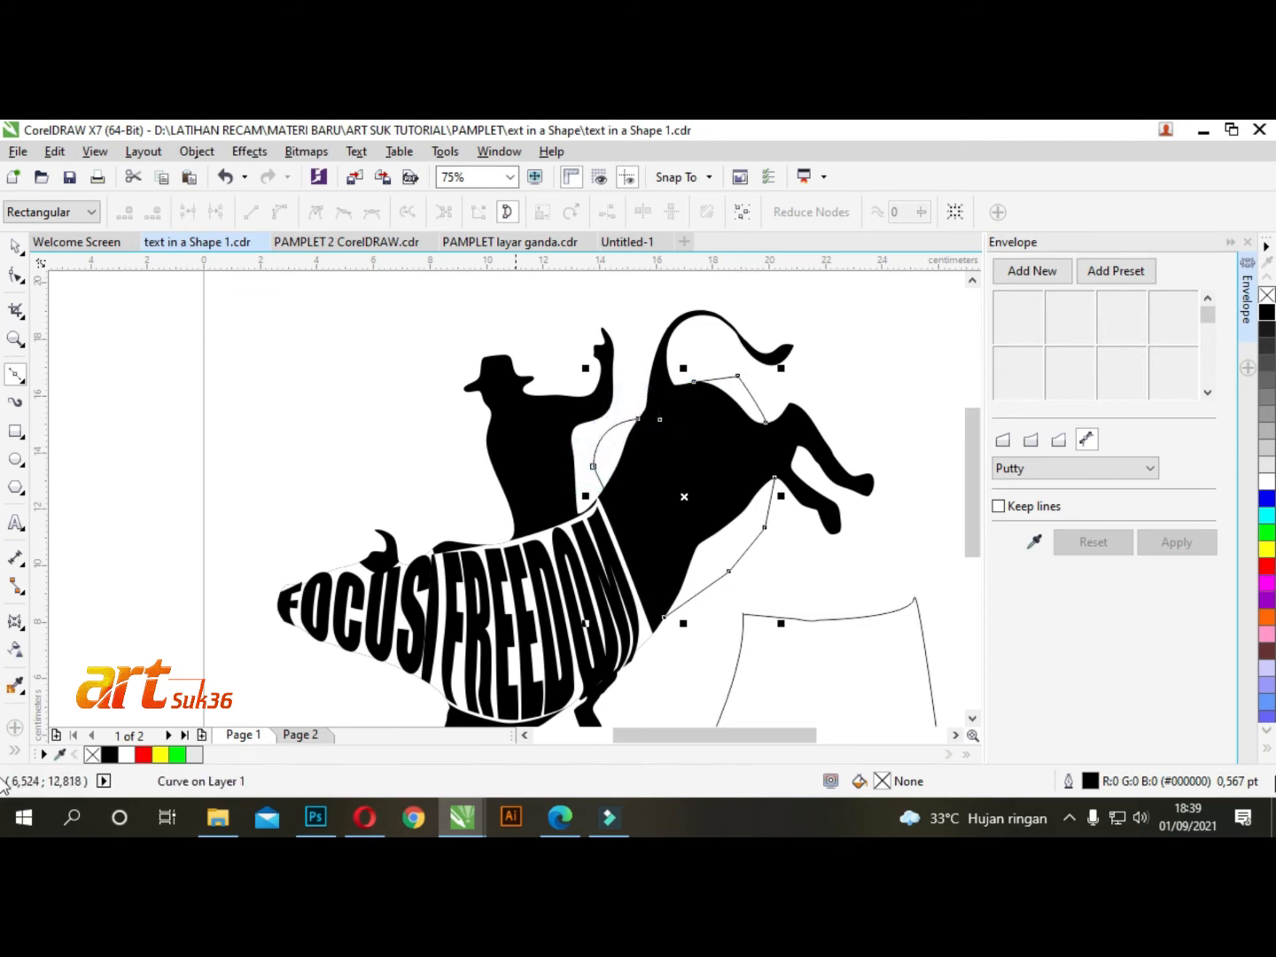
# - Intersect the rear-body outline with the silhouette and place a copy of the resulting piece beside the bull's lower right side
pyautogui.click(14, 241)
pyautogui.keyDown('shift'); pyautogui.click(666, 364); pyautogui.keyUp('shift')
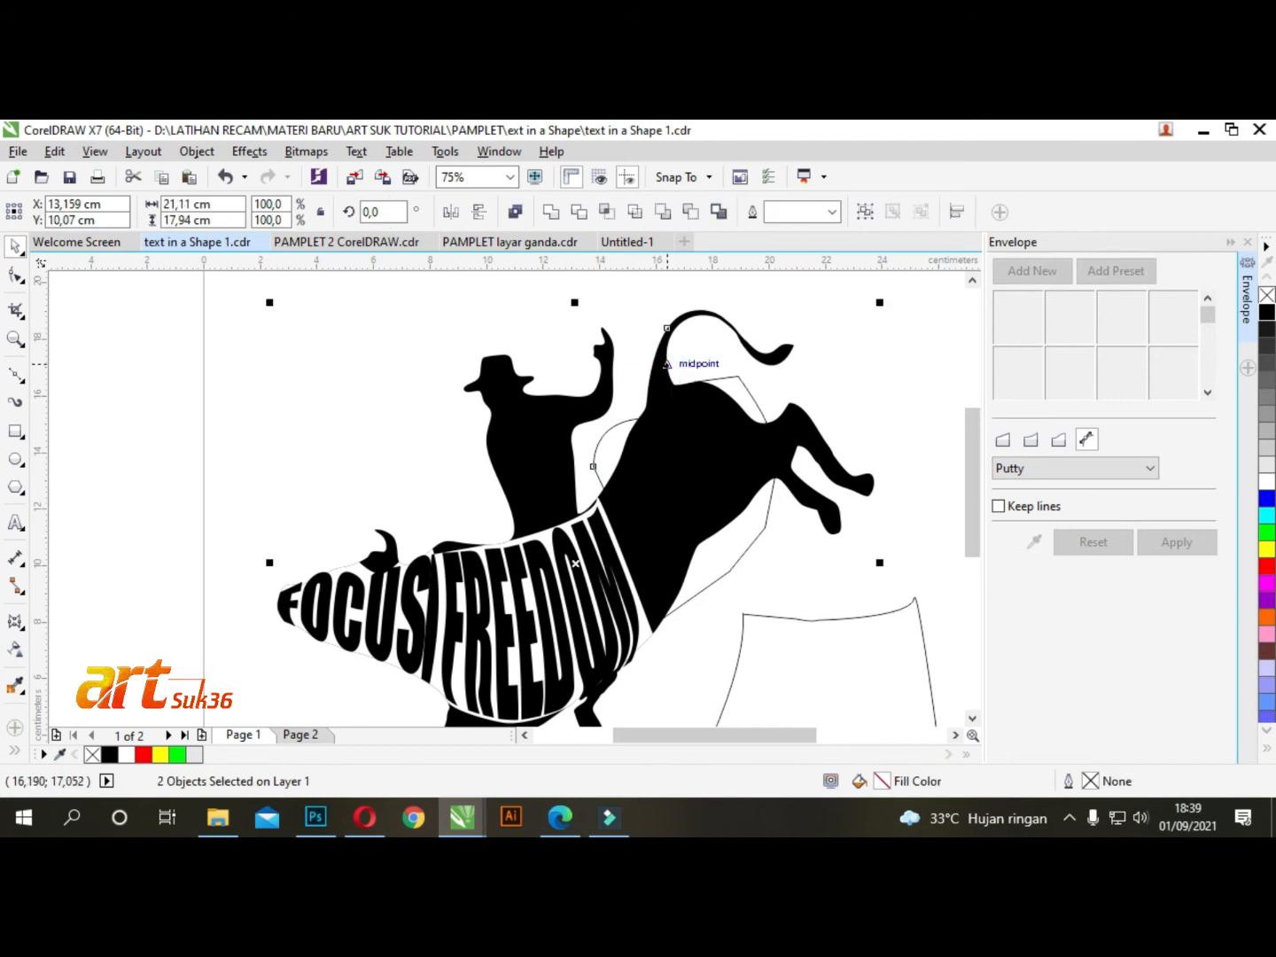
pyautogui.click(608, 212)
pyautogui.moveTo(688, 498); pyautogui.dragTo(940, 712)
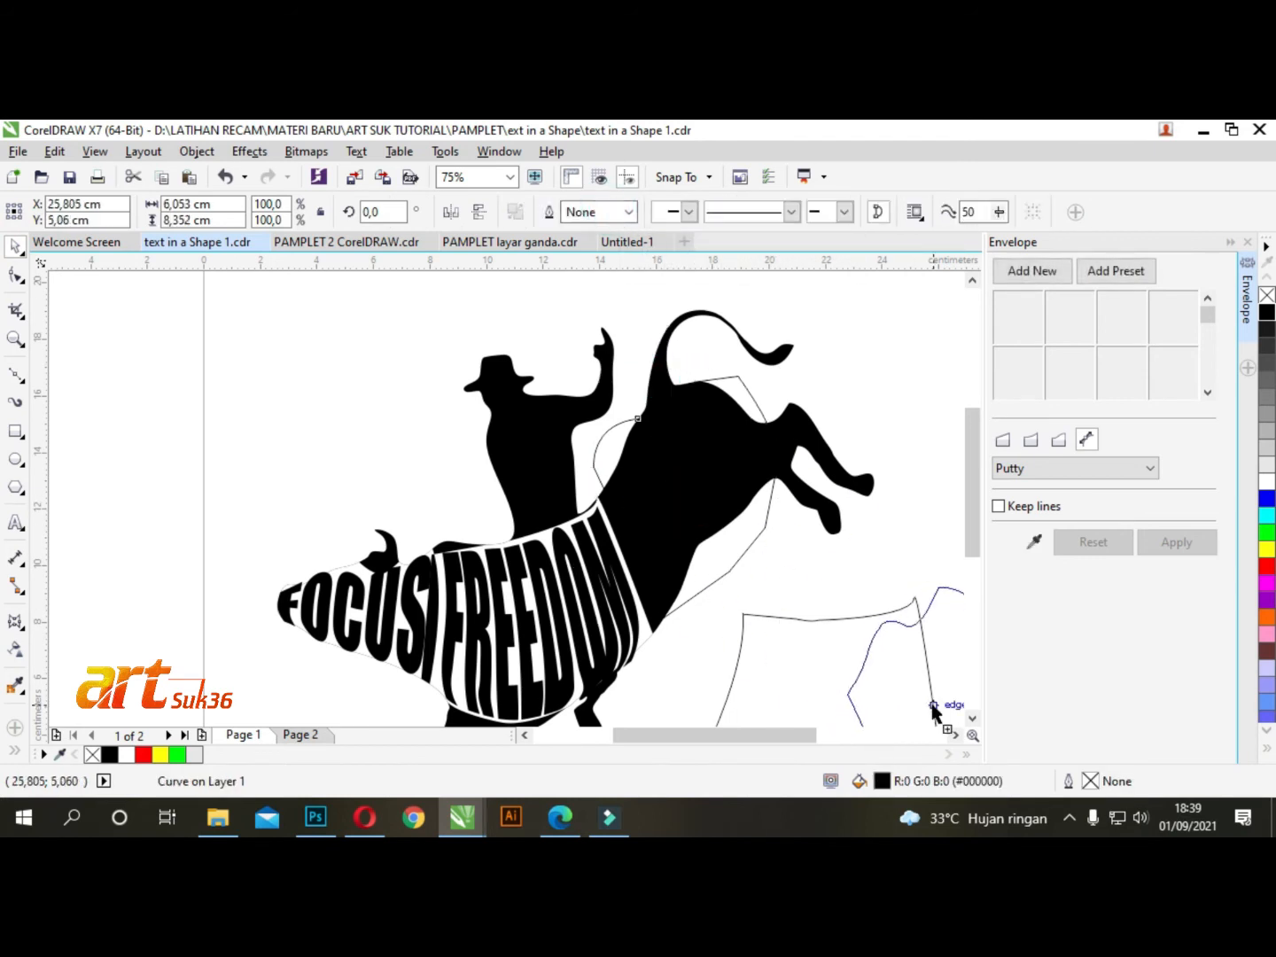
# - Delete the rear-body cutting outline and fill the bull's rear section white
pyautogui.click(740, 548)
pyautogui.press('Escape')
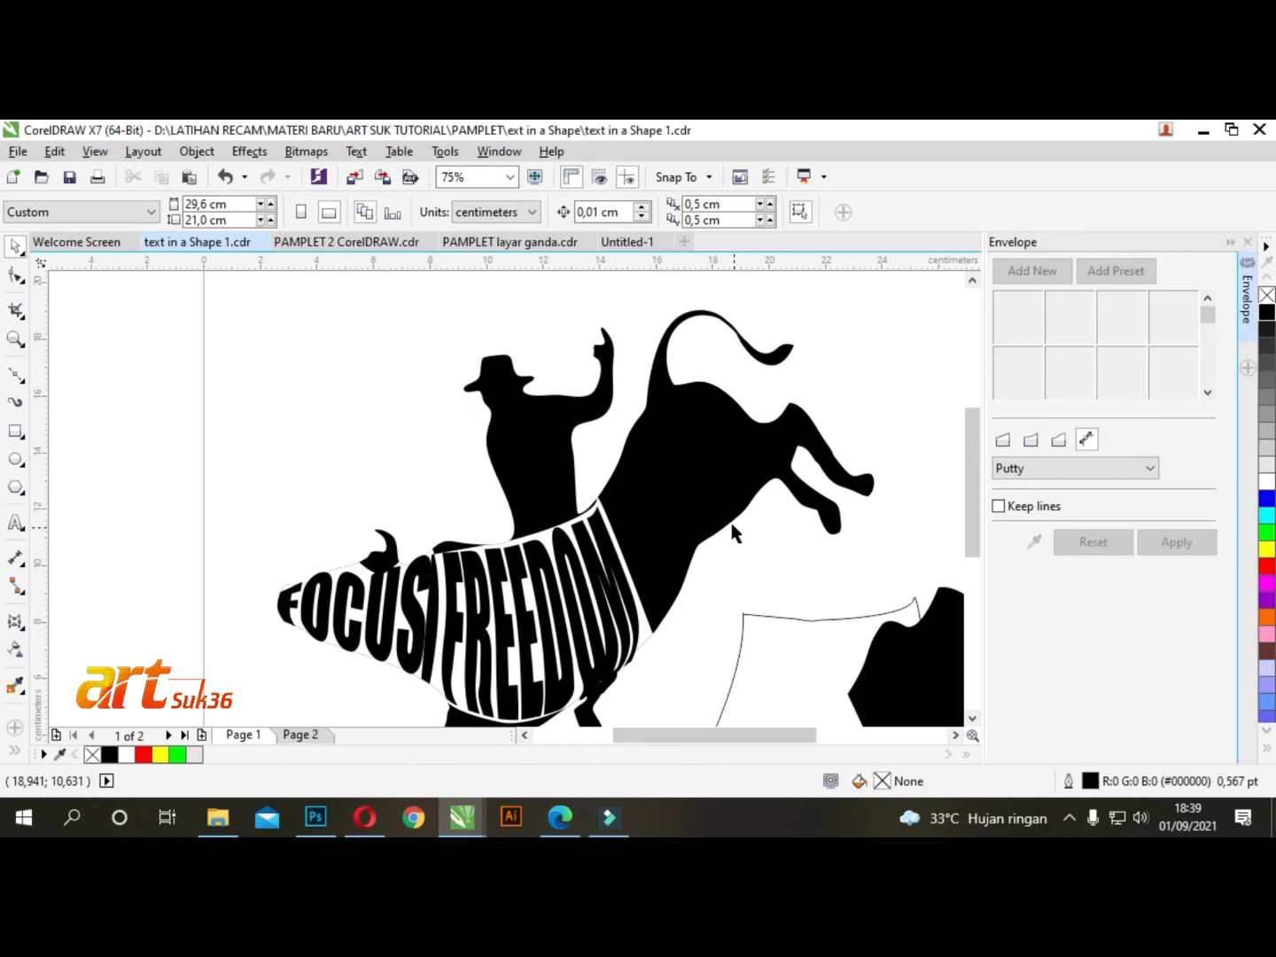
pyautogui.click(684, 490)
pyautogui.click(1267, 483)
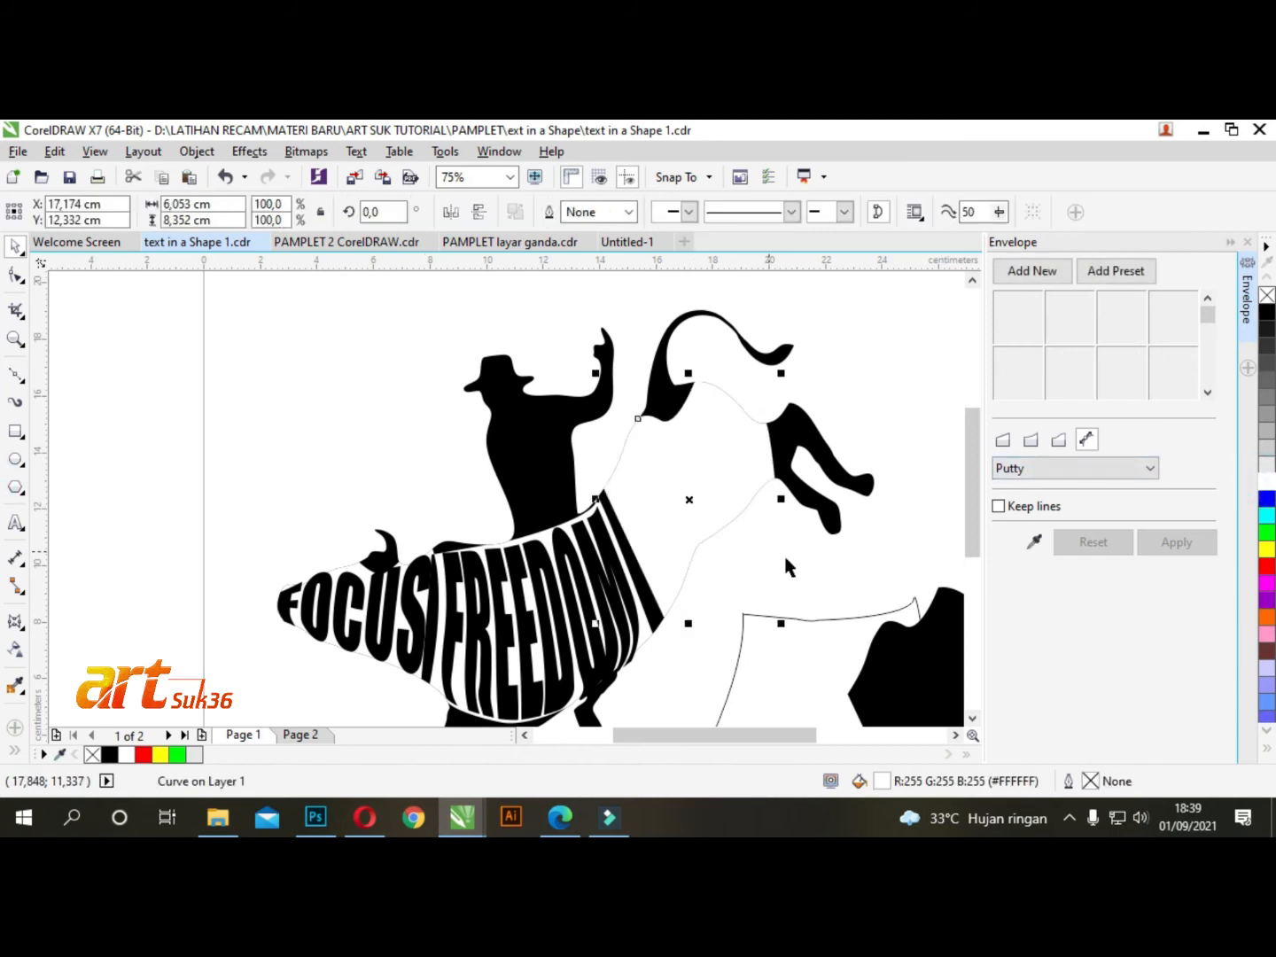
# - Delete the old separate body outline, then move the black rear piece into the free space and rotate it to about 313.8°
pyautogui.scroll(-2, 621, 456)
pyautogui.click(639, 585)
pyautogui.press('Delete')
pyautogui.moveTo(717, 569); pyautogui.dragTo(689, 569)
pyautogui.click(683, 568)
pyautogui.moveTo(750, 516); pyautogui.dragTo(769, 582)
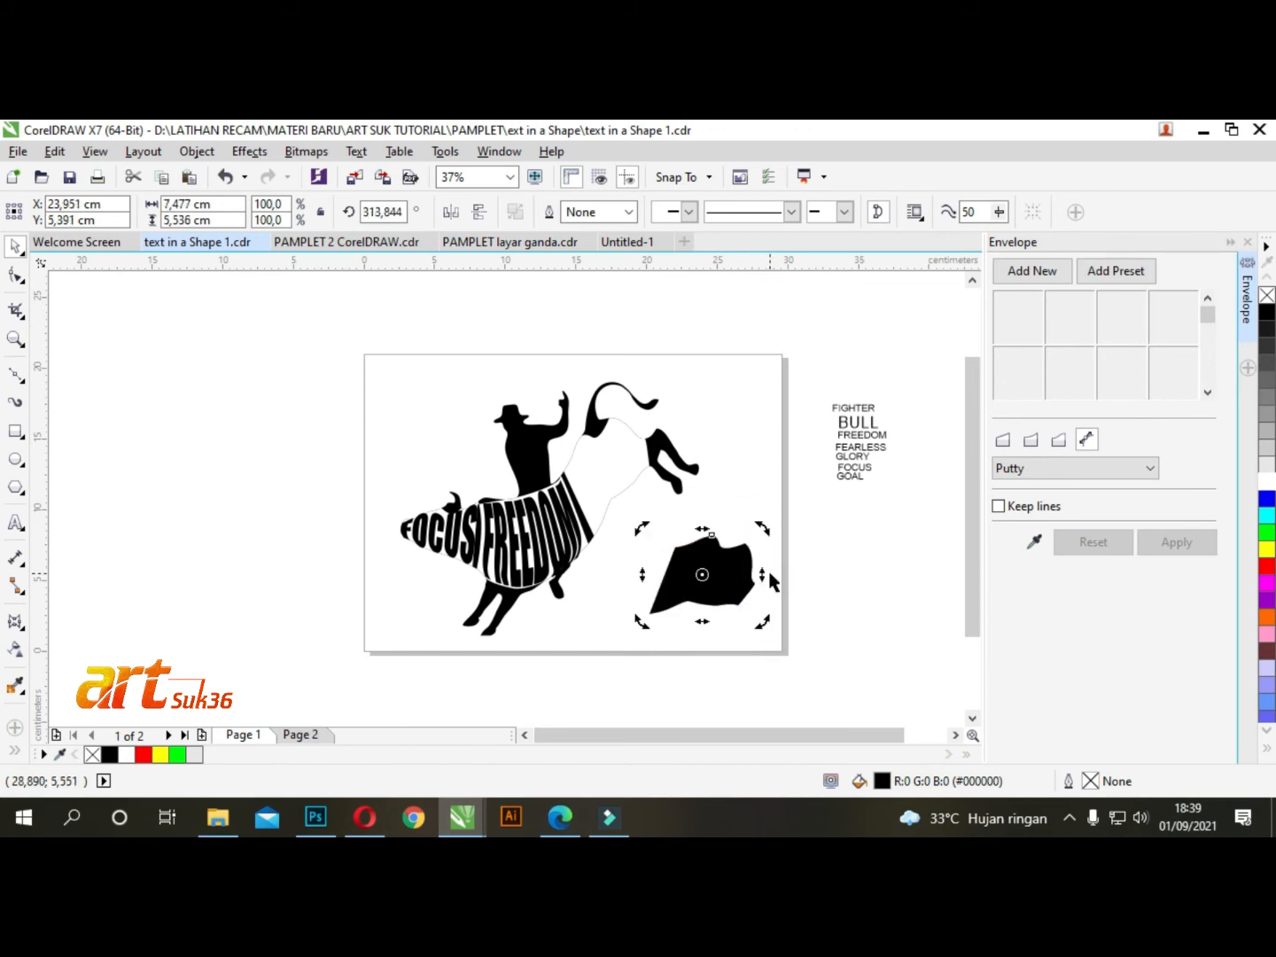
# - Copy the FEARLESS text below the rear piece, enlarge it to about the piece's width and set its font to Impact
pyautogui.click(874, 524)
pyautogui.moveTo(861, 448); pyautogui.dragTo(765, 604)
pyautogui.moveTo(663, 634); pyautogui.dragTo(705, 653)
pyautogui.click(723, 212)
pyautogui.click(600, 212)
pyautogui.click(508, 265)
pyautogui.moveTo(742, 633); pyautogui.dragTo(753, 628)
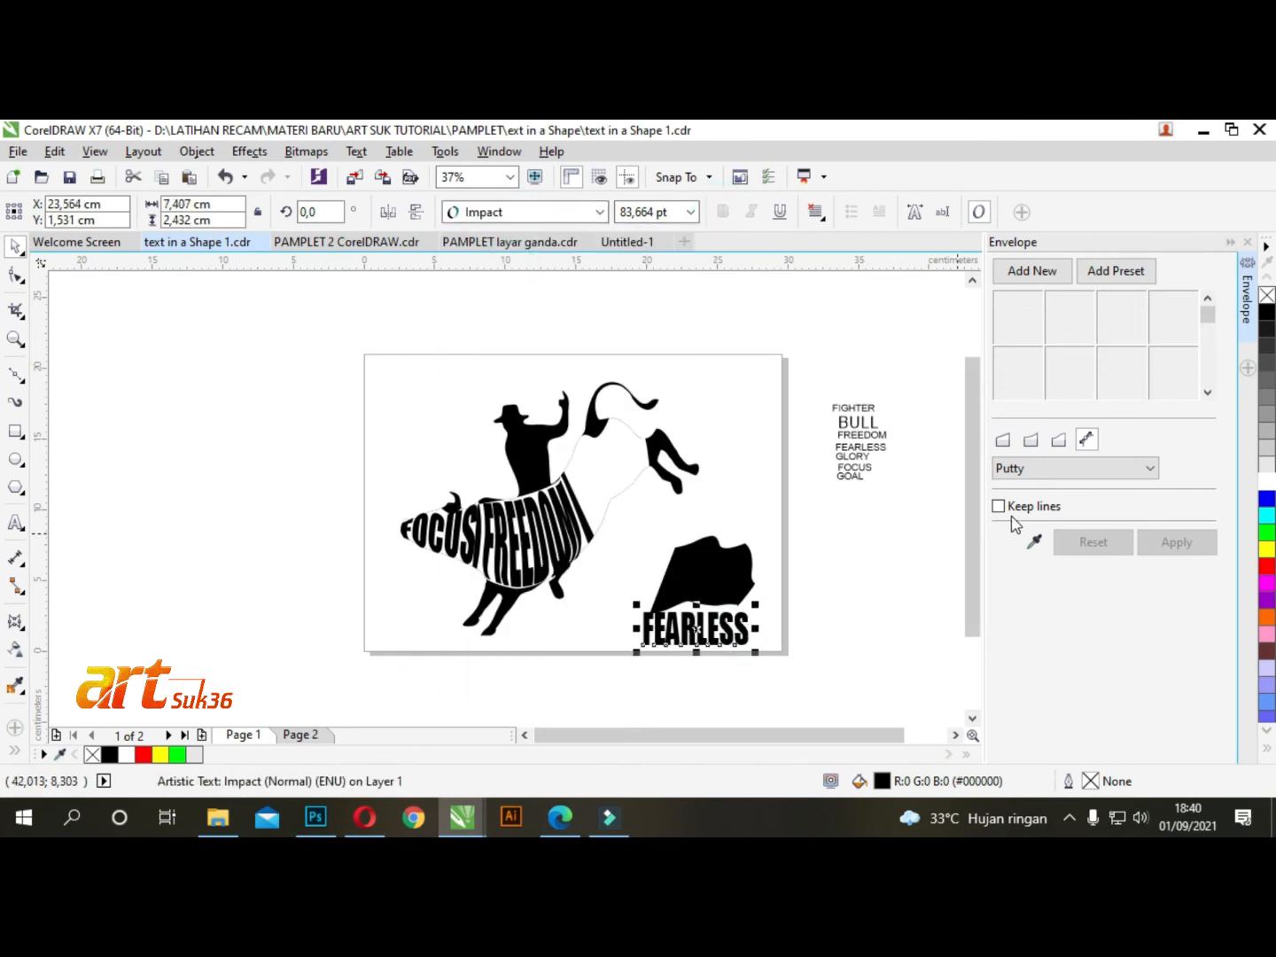
# - Shape the FEARLESS text with an envelope created from the black rear piece, using Putty mapping
pyautogui.click(1034, 542)
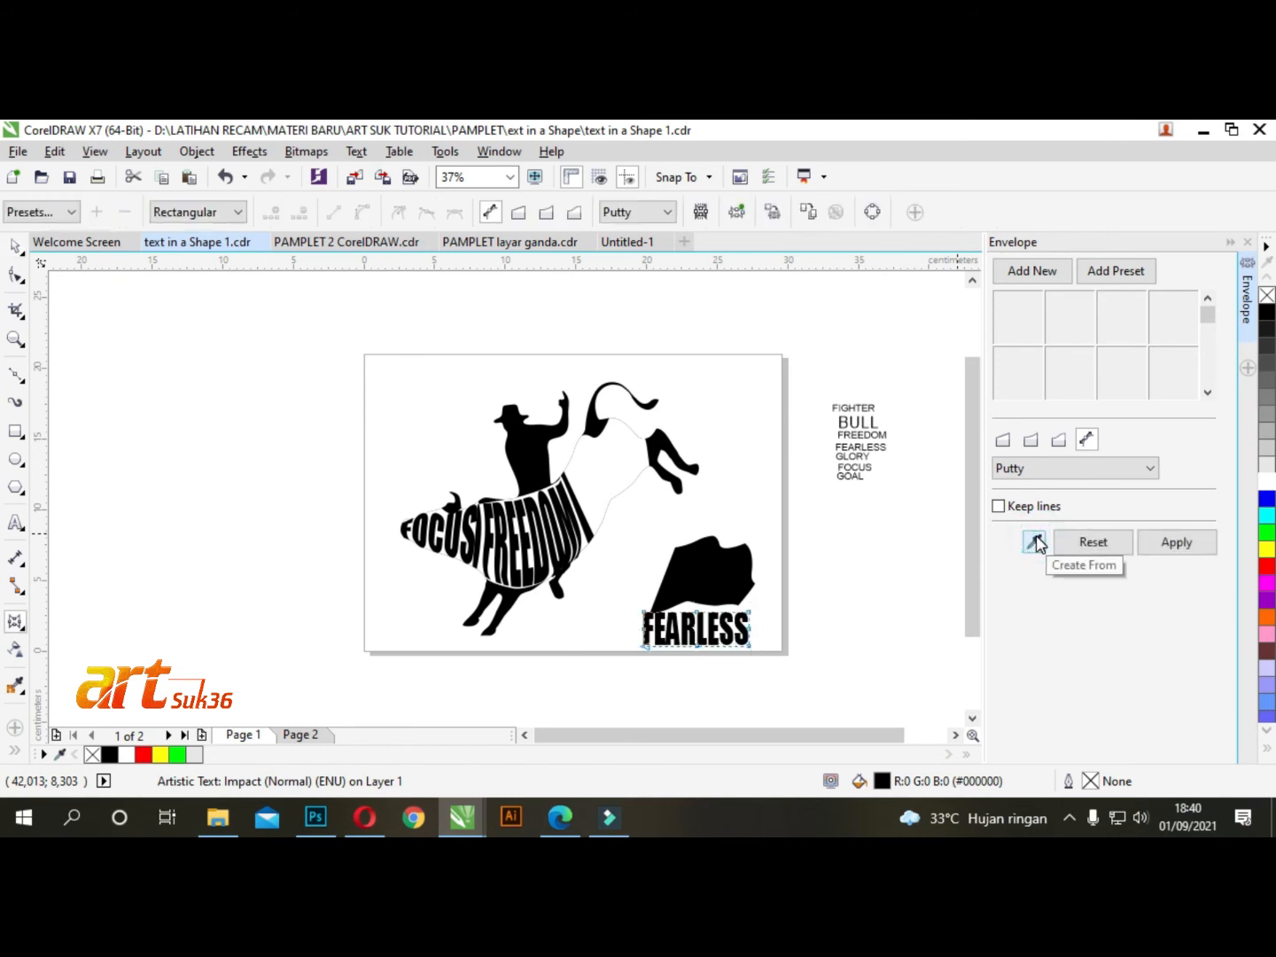
pyautogui.click(724, 553)
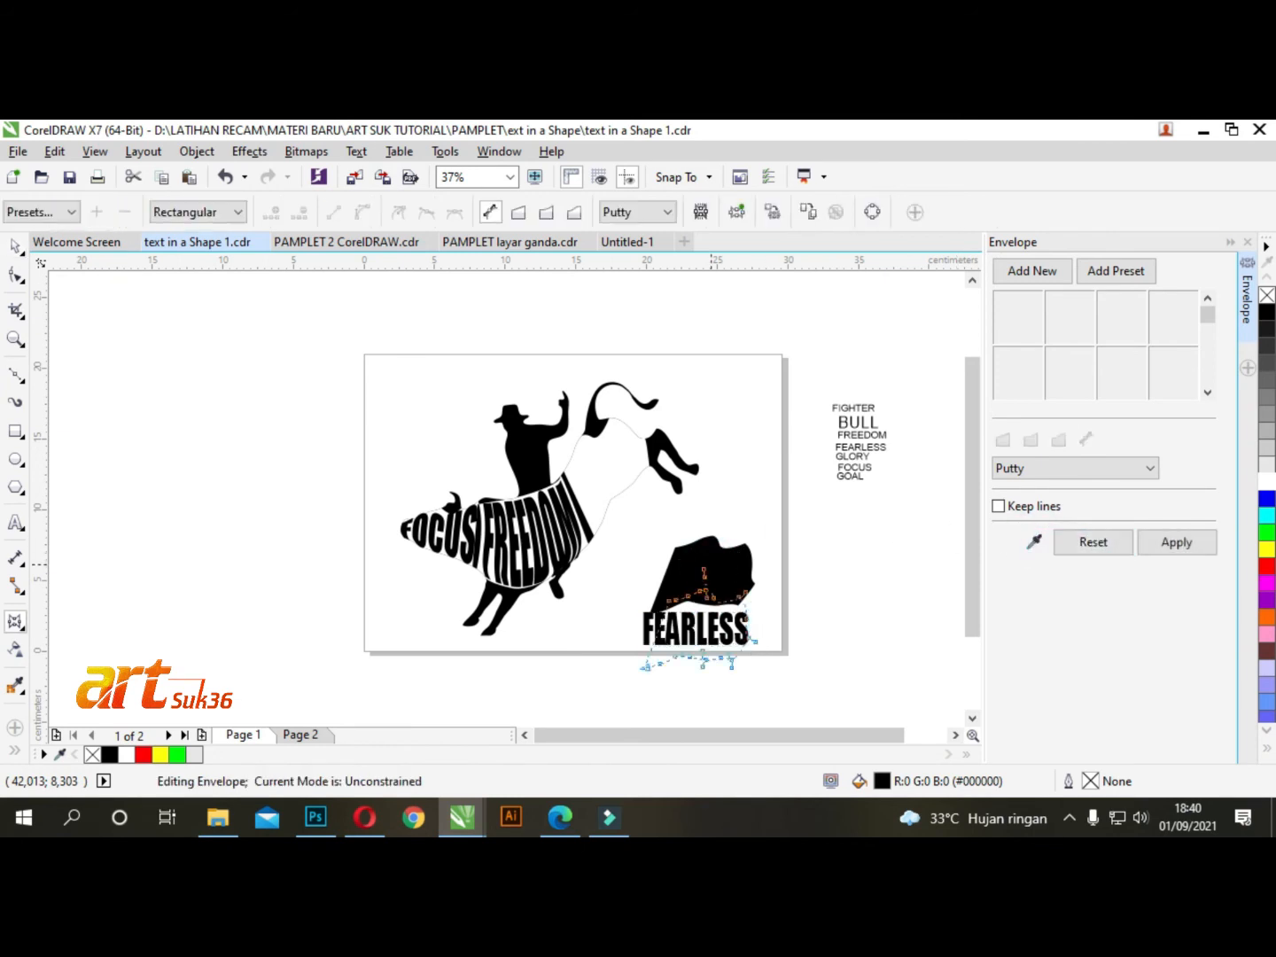
pyautogui.click(1180, 542)
pyautogui.click(14, 248)
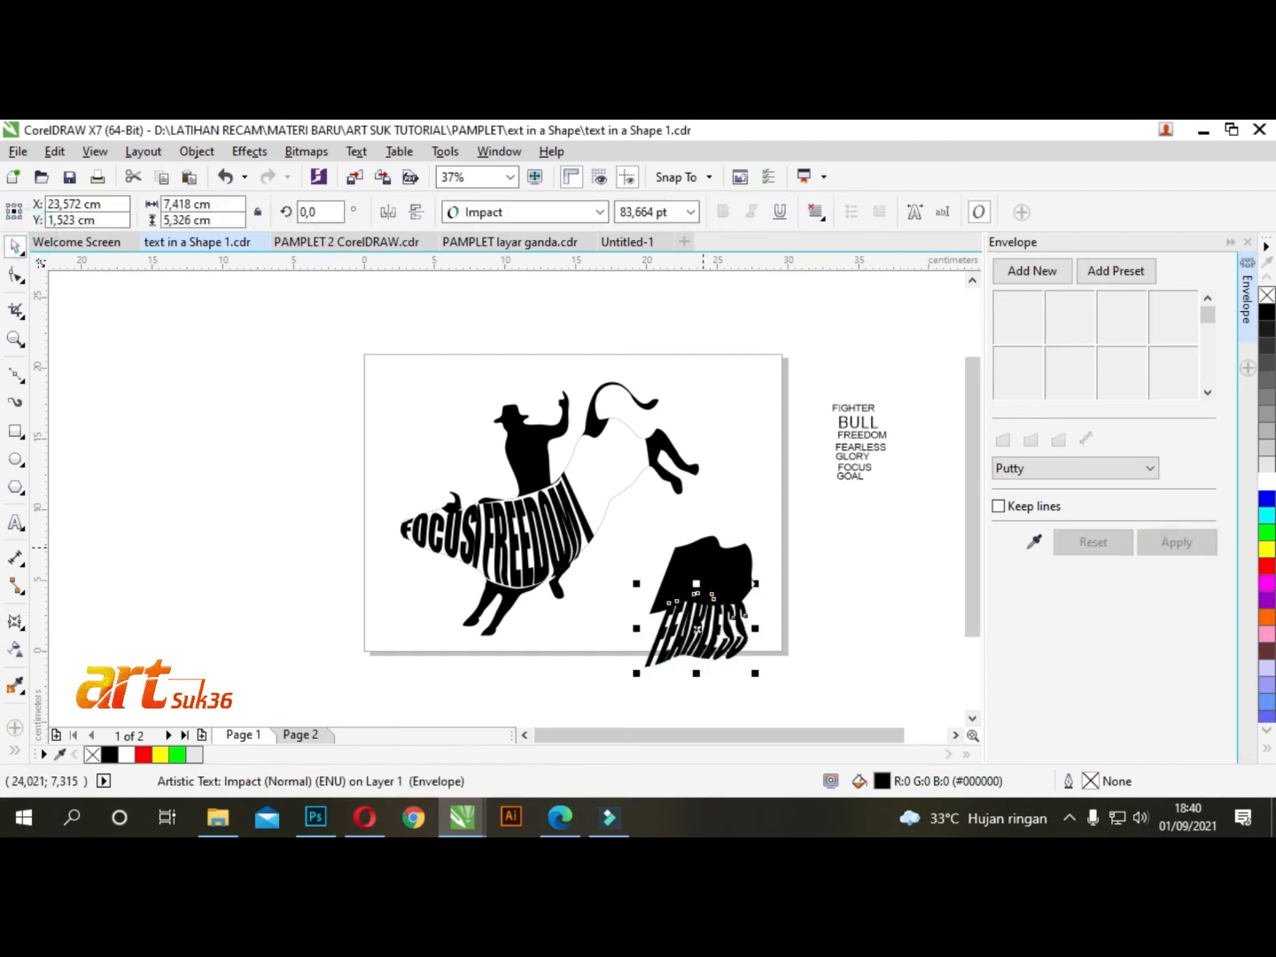
# - Move the FEARLESS text onto the bull's white rear section, rotate it by about 50.5° and nudge it into place
pyautogui.click(750, 556)
pyautogui.moveTo(726, 636); pyautogui.dragTo(627, 485)
pyautogui.click(627, 485)
pyautogui.moveTo(668, 432); pyautogui.dragTo(578, 405)
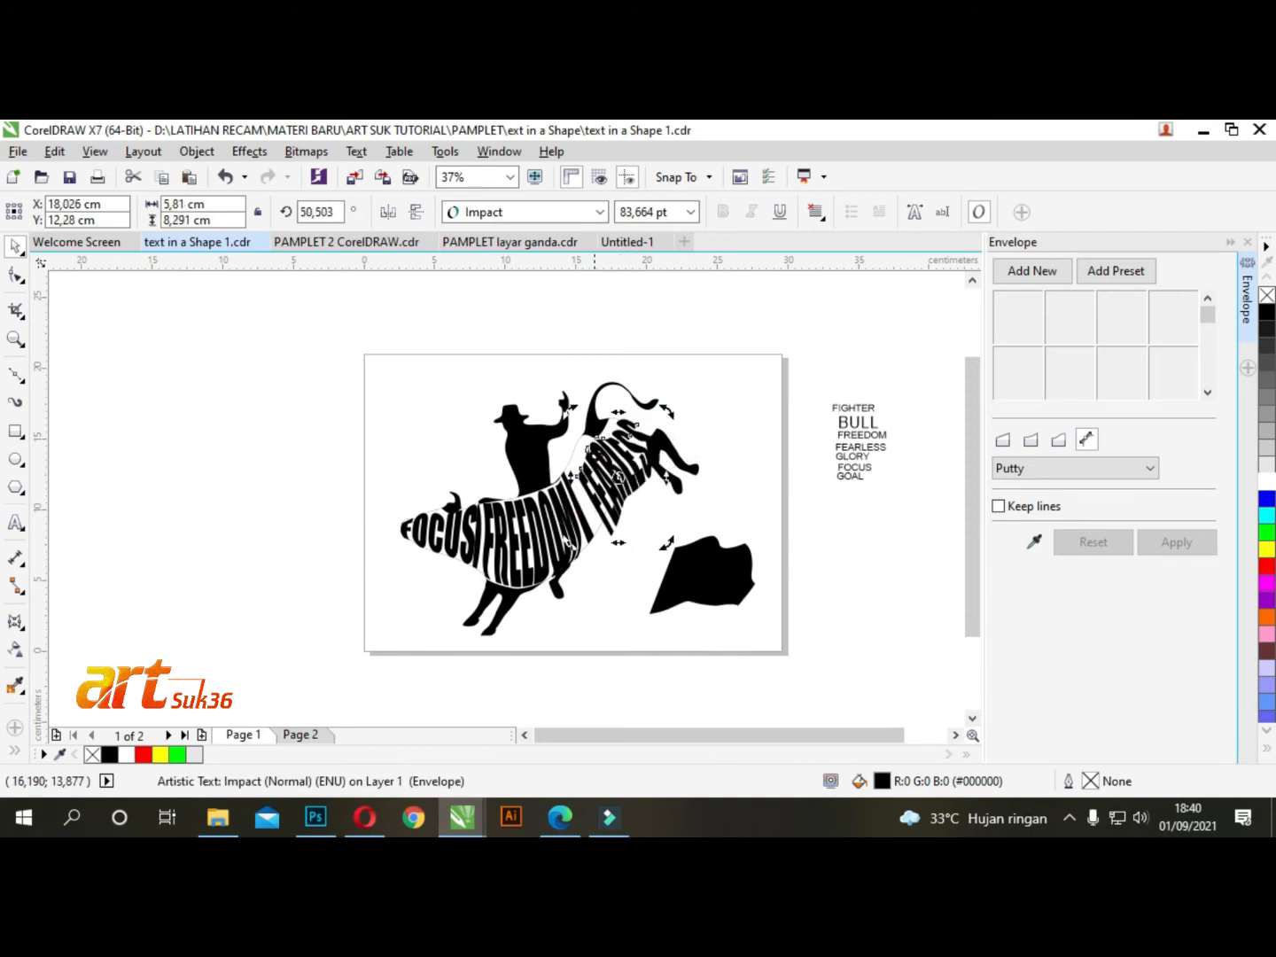
pyautogui.scroll(2, 601, 440)
pyautogui.moveTo(632, 454); pyautogui.dragTo(607, 440)
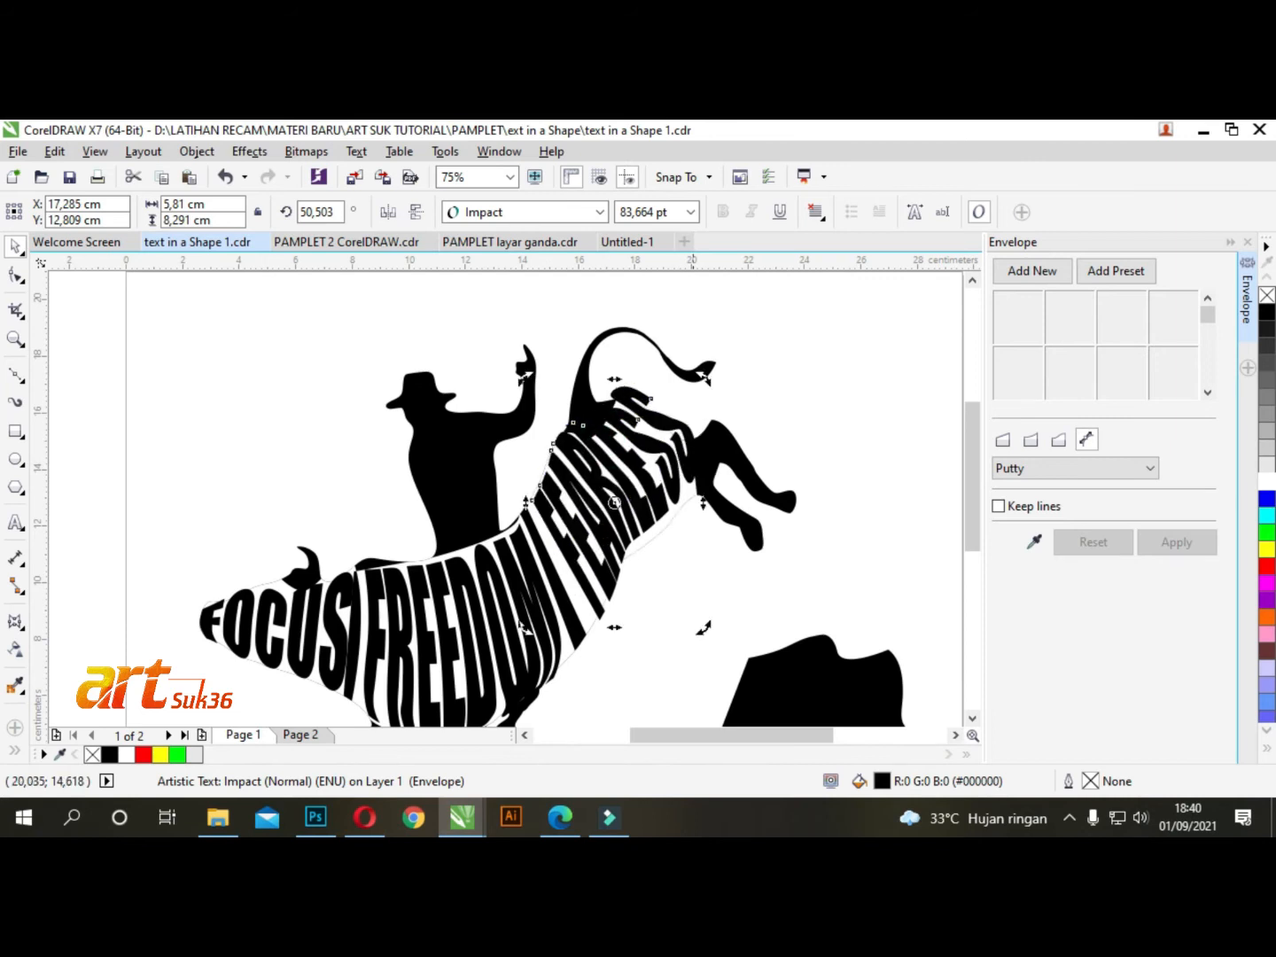
pyautogui.moveTo(599, 570); pyautogui.dragTo(592, 575)
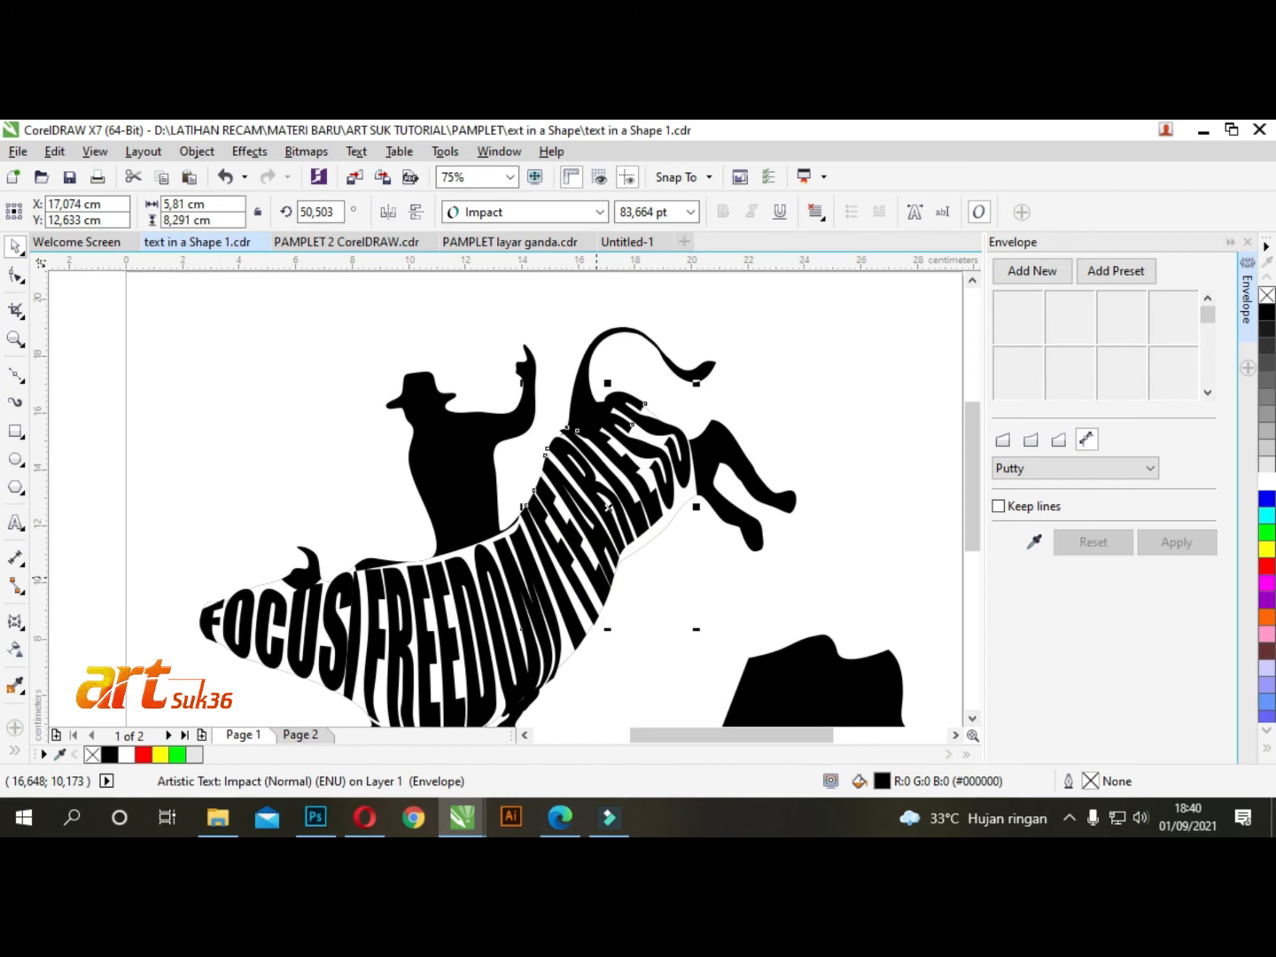
# - Adjust the FEARLESS envelope at its left corner beside FREEDOM and at its upper right corner near the hind legs
pyautogui.click(14, 276)
pyautogui.scroll(2, 527, 511)
pyautogui.moveTo(521, 481)
pyautogui.mouseDown()
pyautogui.moveTo(526, 498)
pyautogui.moveTo(530, 477)
pyautogui.mouseUp()
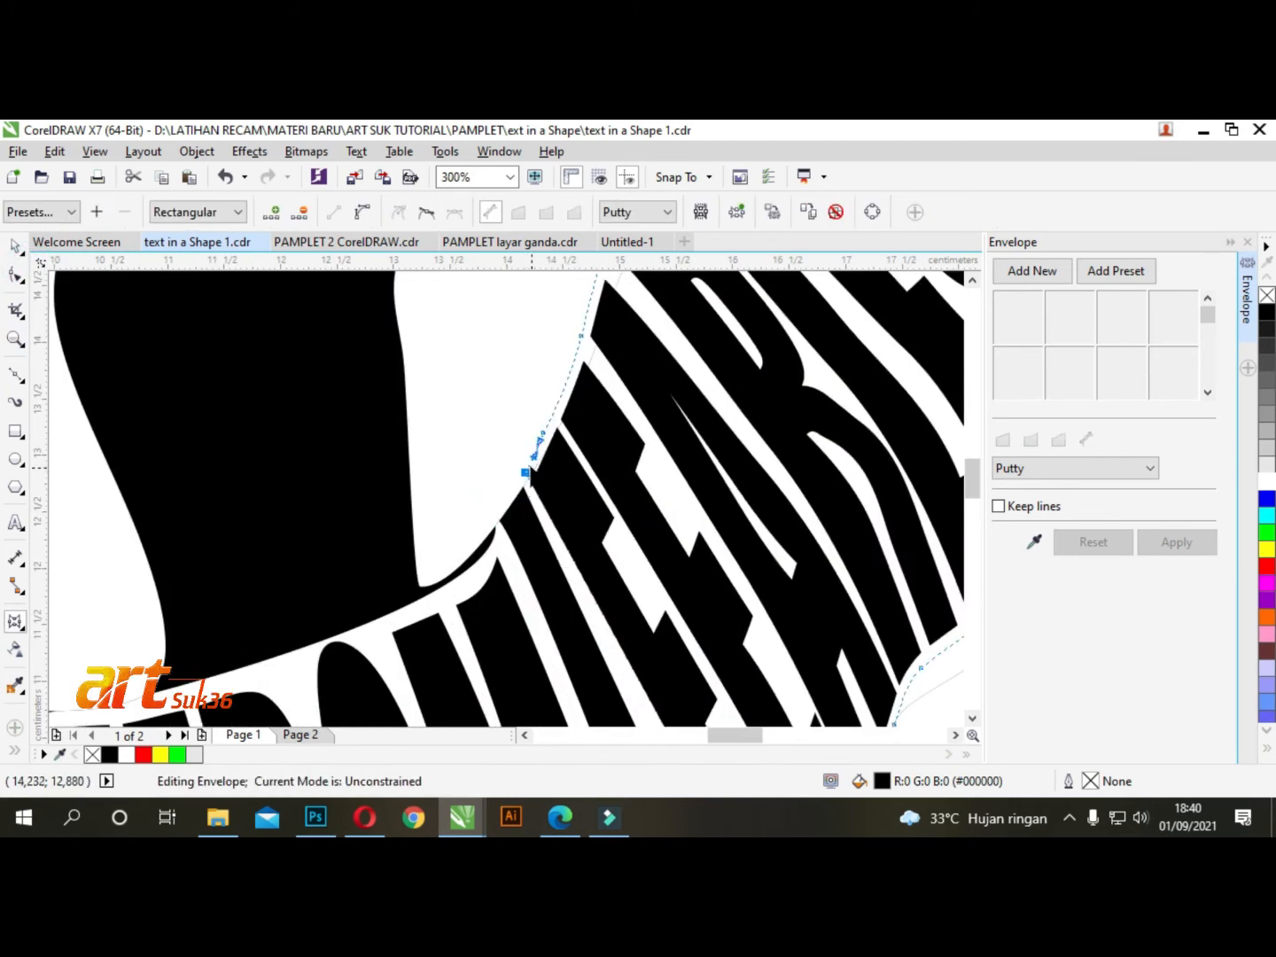
pyautogui.scroll(-6, 531, 483)
pyautogui.scroll(6, 637, 598)
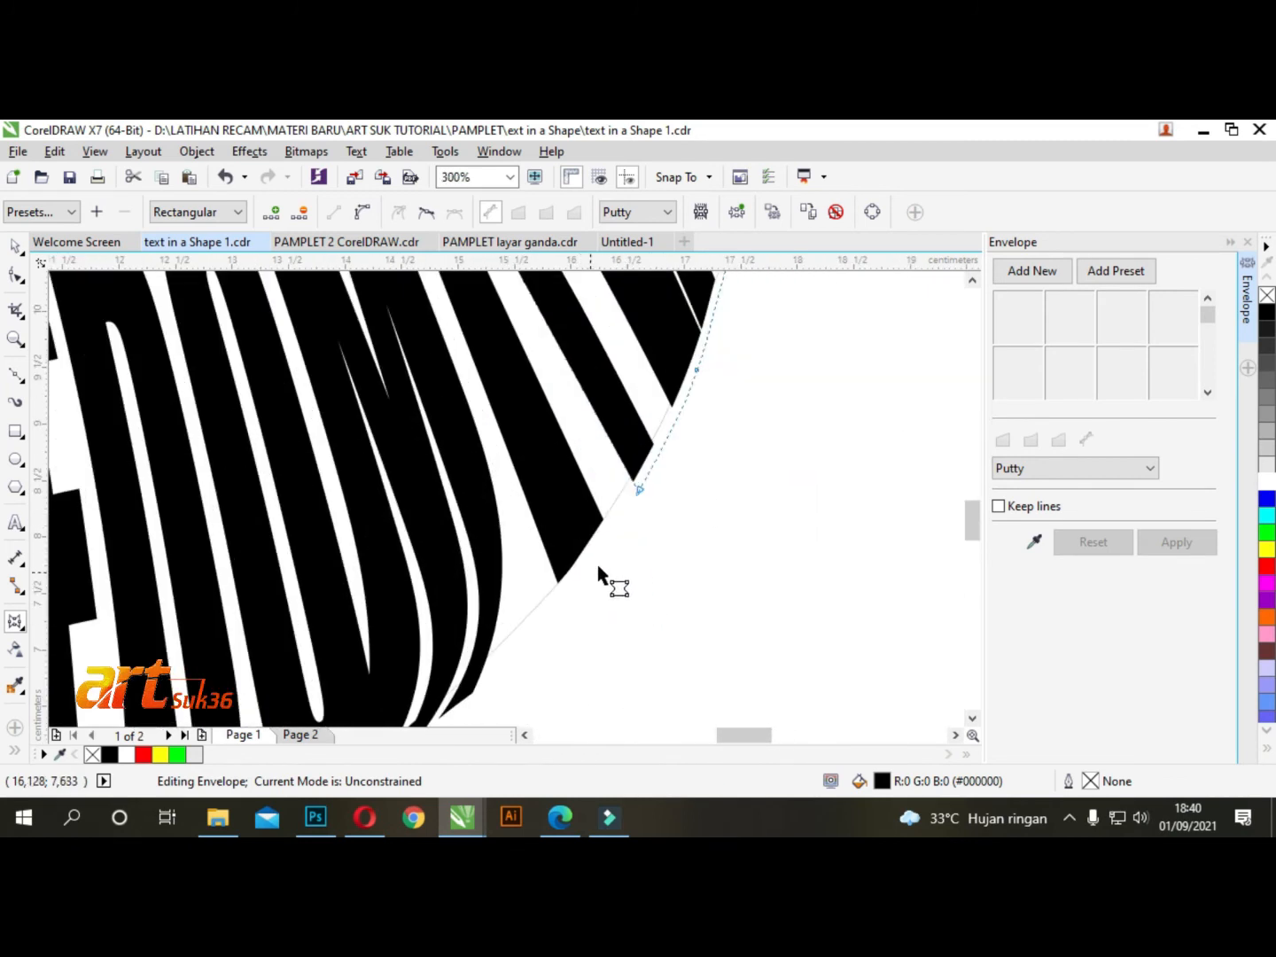
pyautogui.scroll(-7, 624, 532)
pyautogui.scroll(4, 609, 536)
pyautogui.scroll(3, 610, 531)
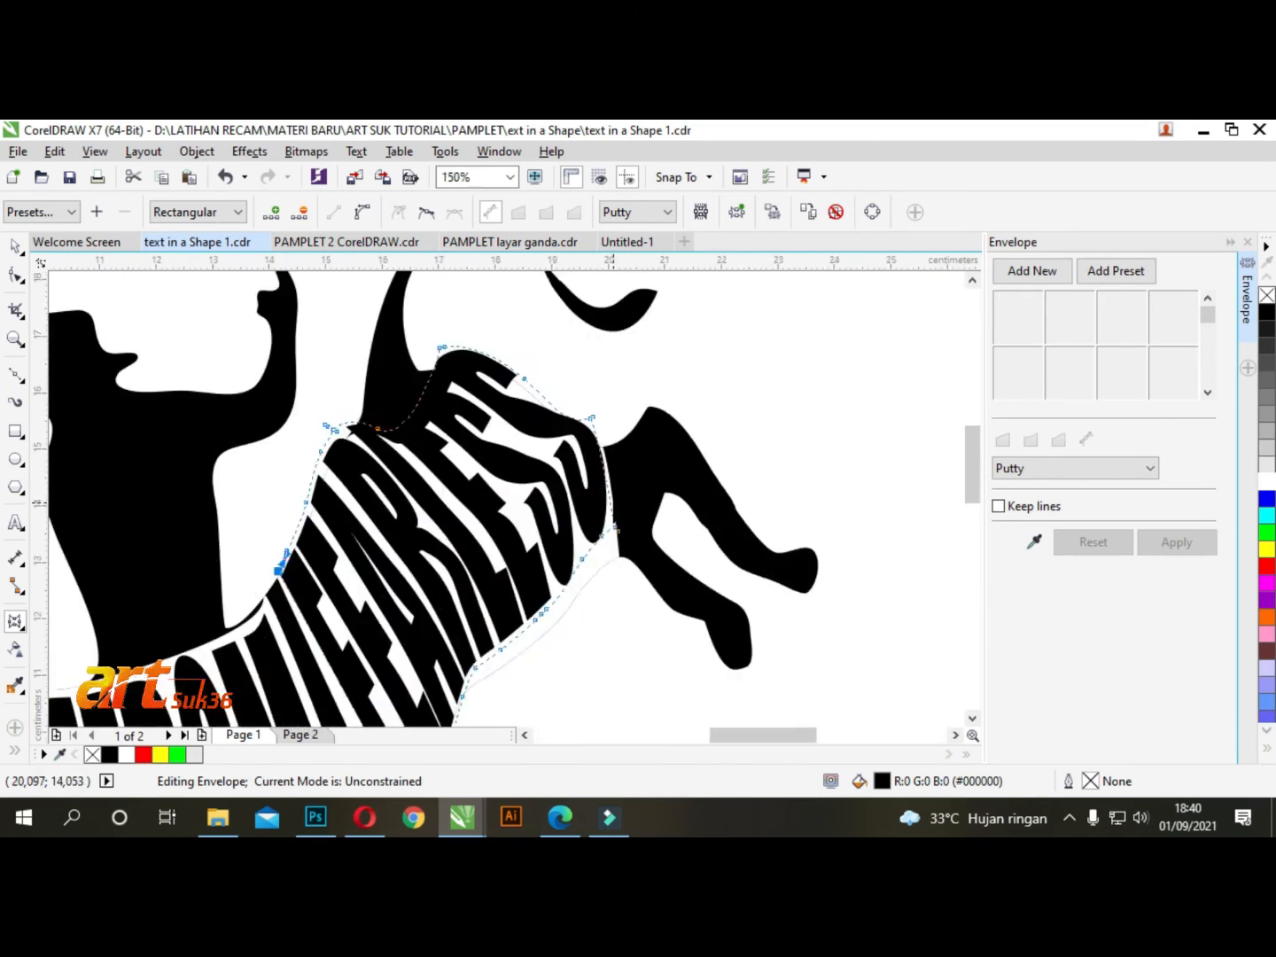
pyautogui.moveTo(570, 340); pyautogui.dragTo(545, 327)
pyautogui.scroll(-2, 544, 327)
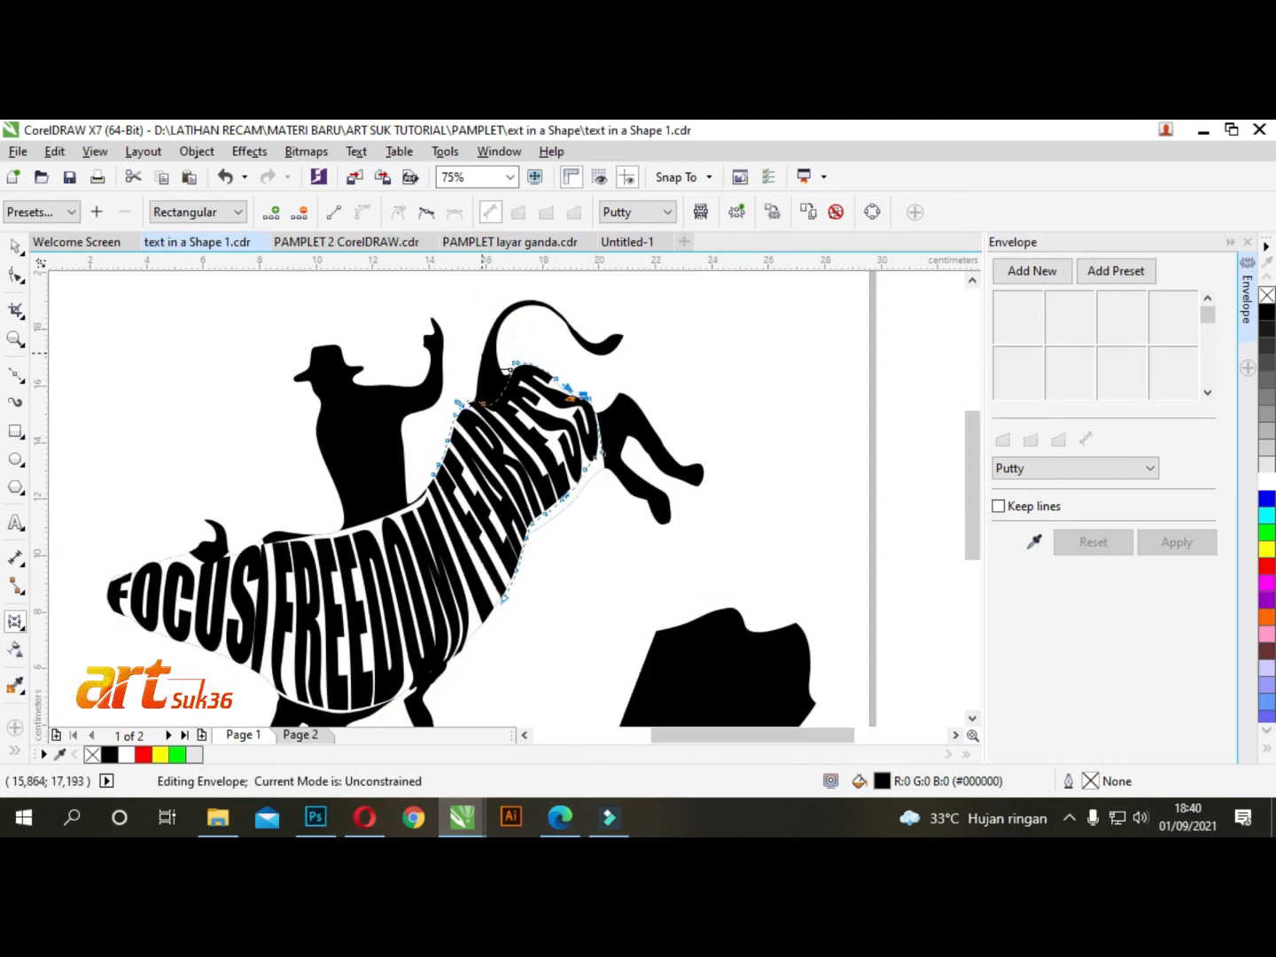
# - Shift the FEARLESS envelope's upper left corner node toward the bull's back just below the tail base
pyautogui.scroll(2, 501, 421)
pyautogui.moveTo(466, 445); pyautogui.dragTo(384, 423)
pyautogui.click(434, 394)
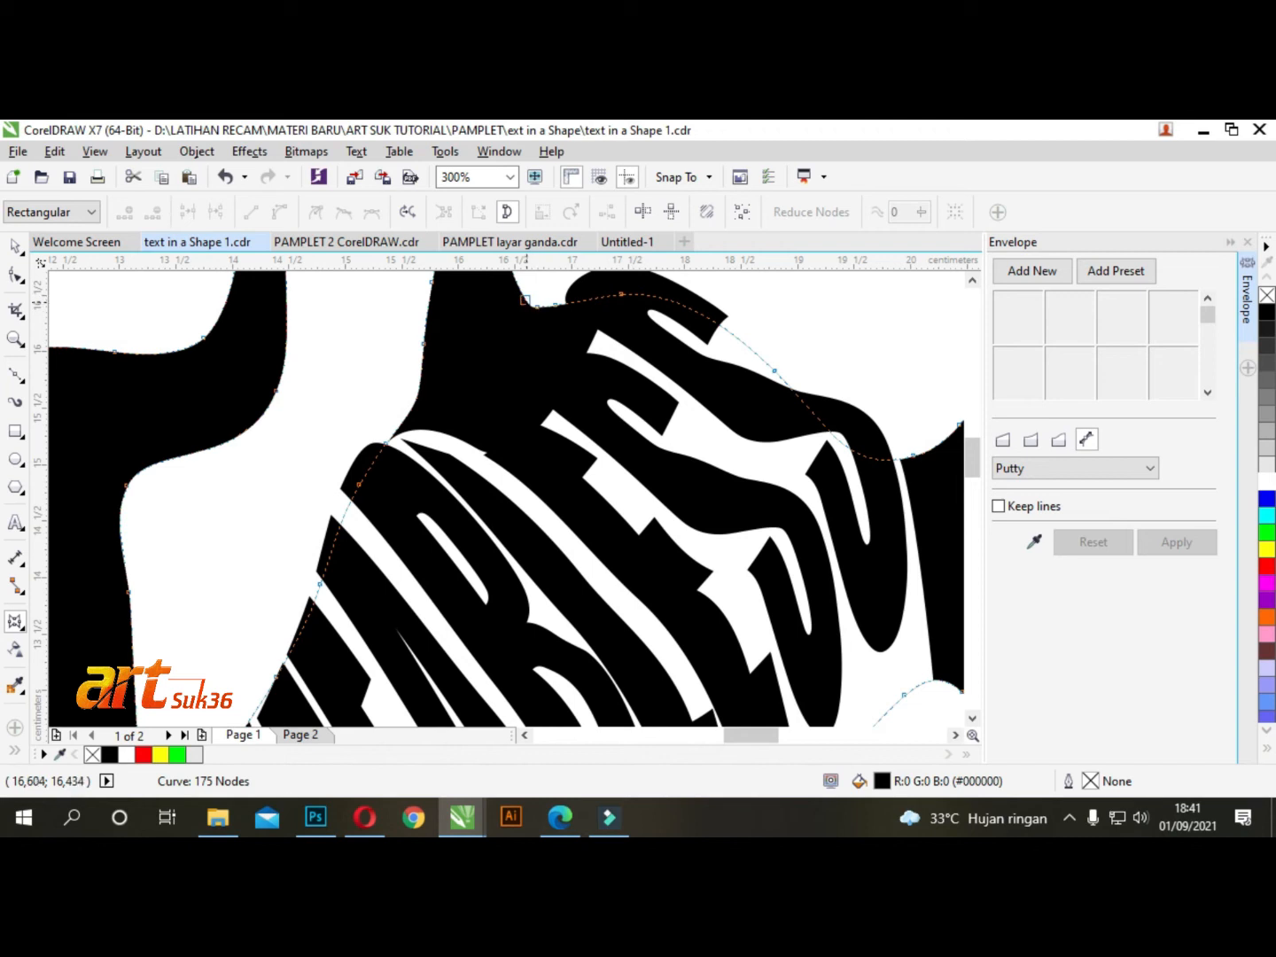
pyautogui.scroll(-2, 625, 353)
pyautogui.scroll(1, 636, 371)
pyautogui.click(656, 395)
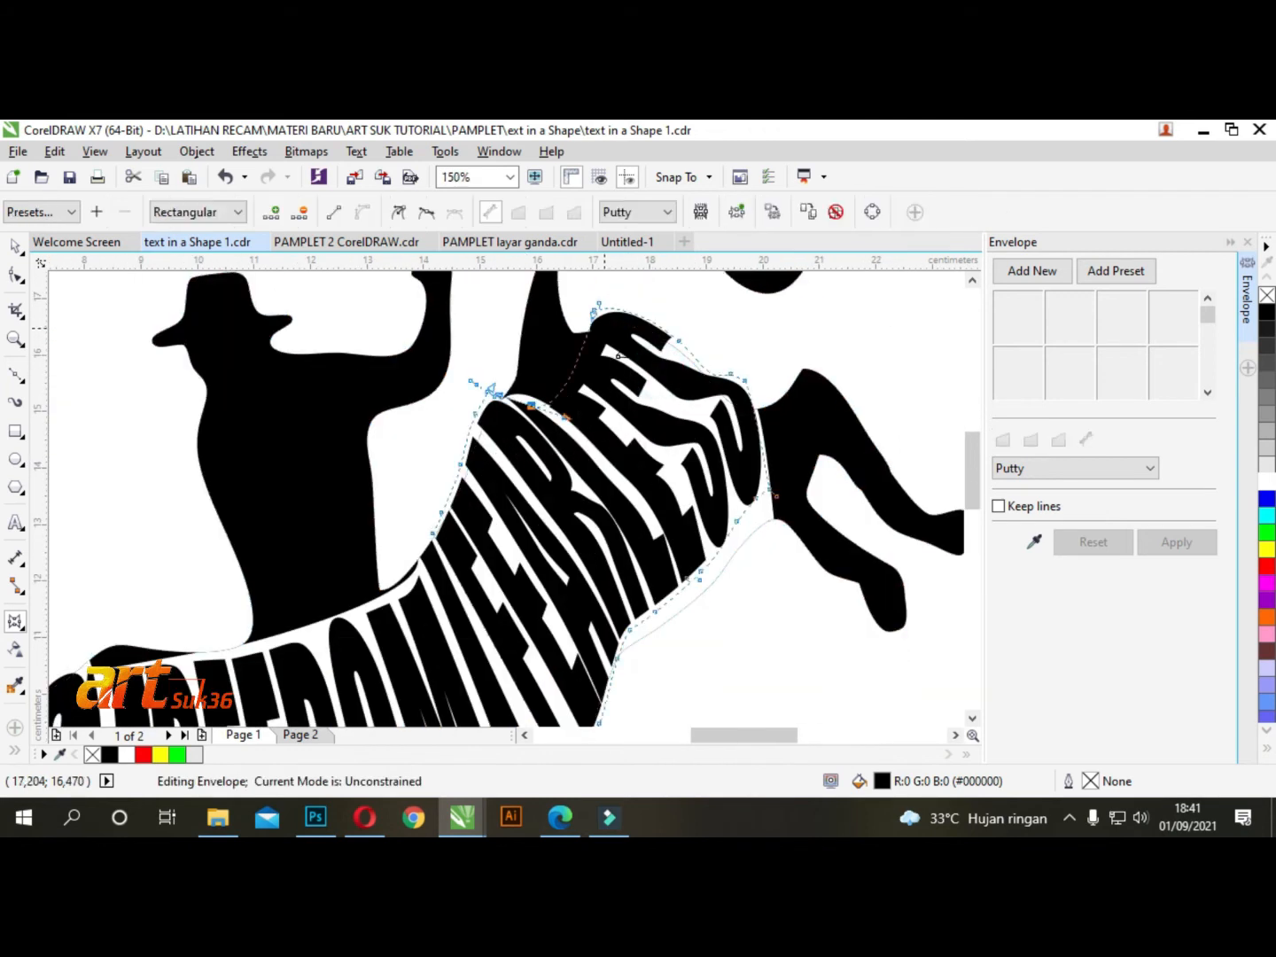
# - Reshape the FEARLESS envelope's edge at the tail base by moving its nodes and curve handles to follow the body contour
pyautogui.moveTo(598, 305); pyautogui.dragTo(615, 330)
pyautogui.moveTo(564, 418); pyautogui.dragTo(601, 383)
pyautogui.scroll(2, 527, 403)
pyautogui.moveTo(484, 356); pyautogui.dragTo(484, 372)
pyautogui.click(545, 423)
pyautogui.moveTo(546, 422); pyautogui.dragTo(424, 344)
pyautogui.scroll(-5, 709, 404)
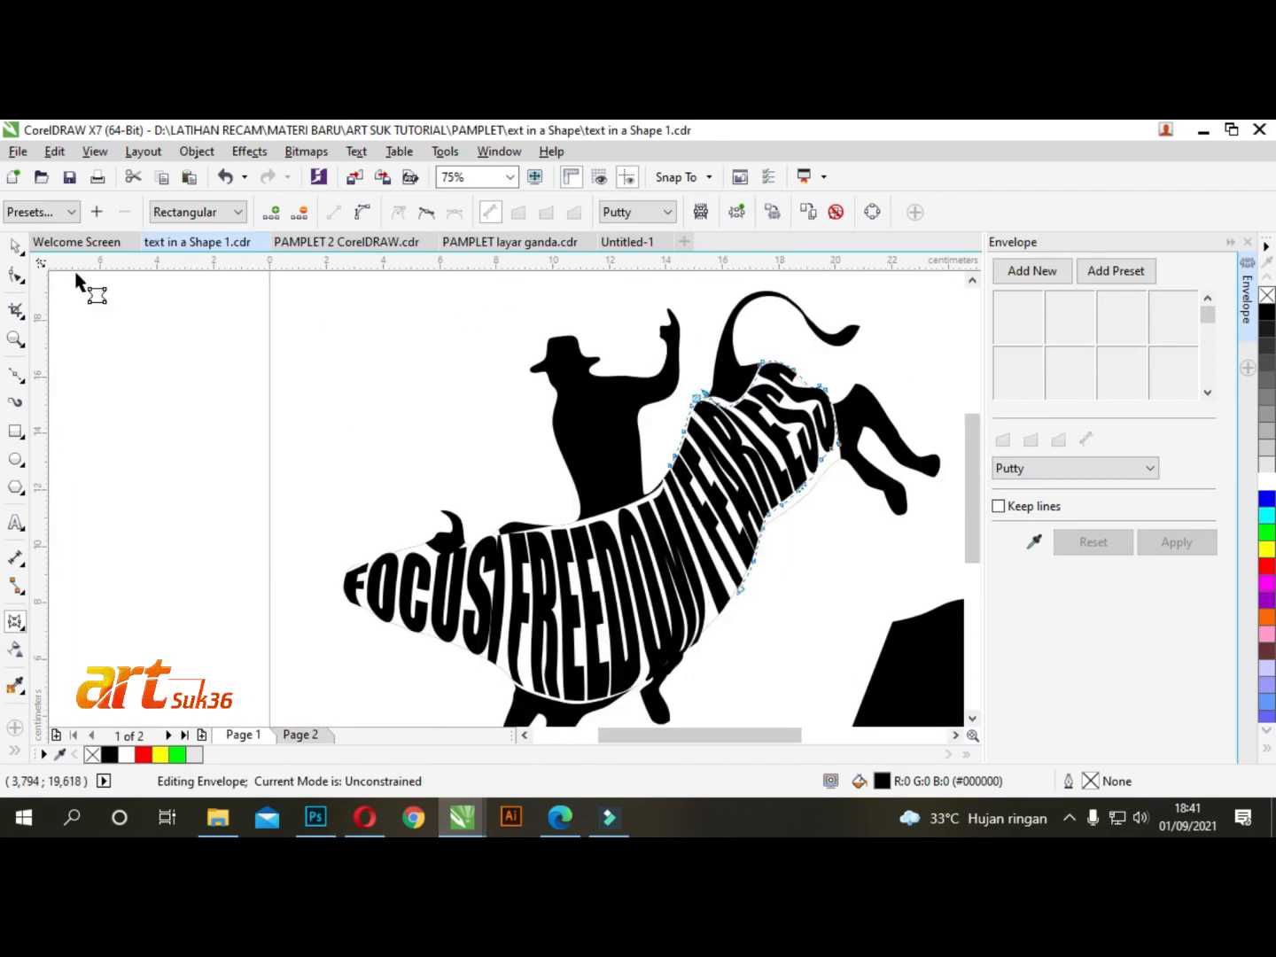
# - Draw a closed Bezier outline around the rider's torso, below the hat and down to the bull's back
pyautogui.click(32, 372)
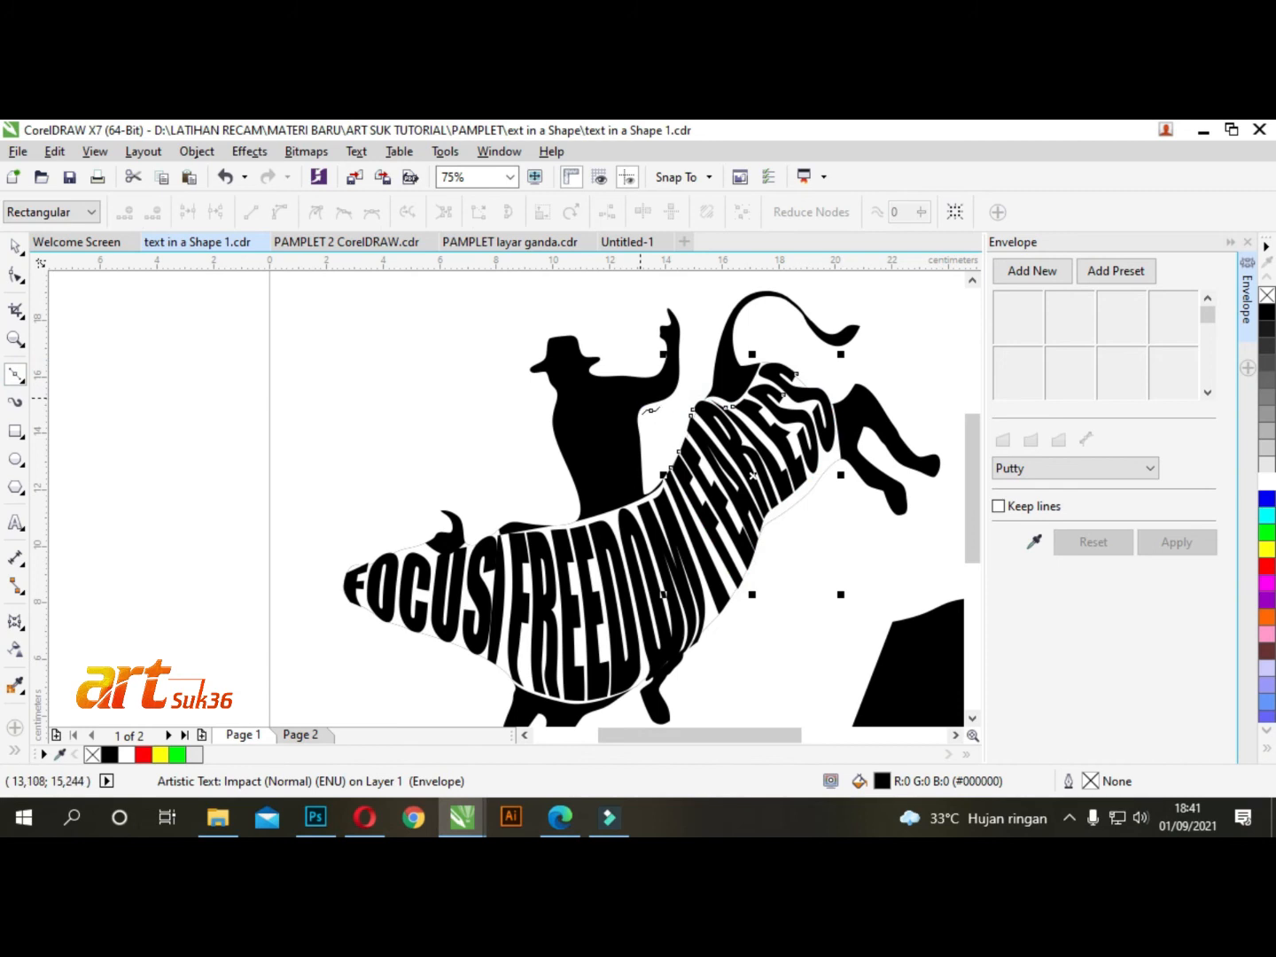
pyautogui.click(616, 361)
pyautogui.click(655, 429)
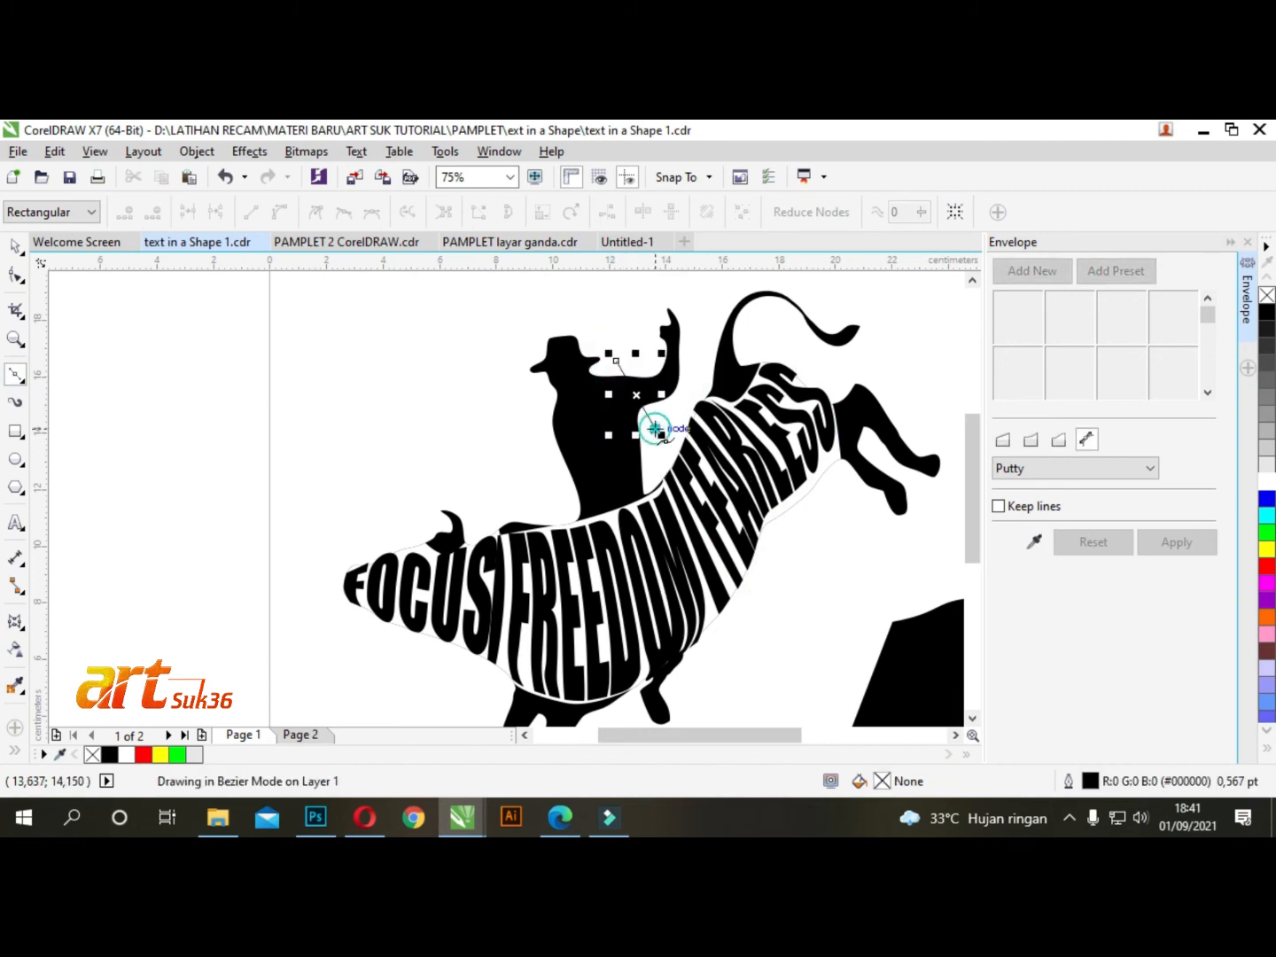
pyautogui.click(642, 488)
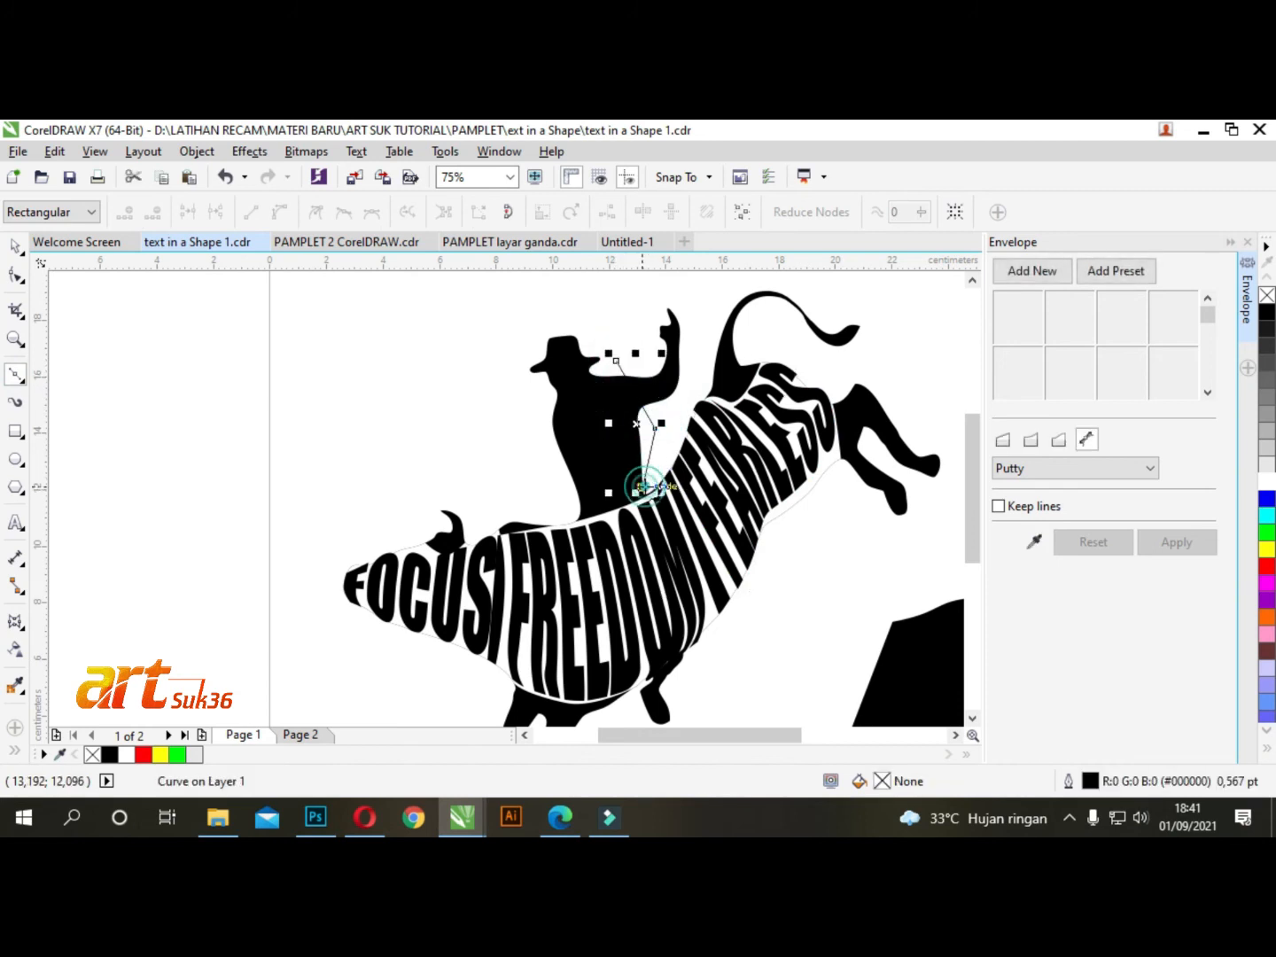
pyautogui.click(571, 511)
pyautogui.click(499, 413)
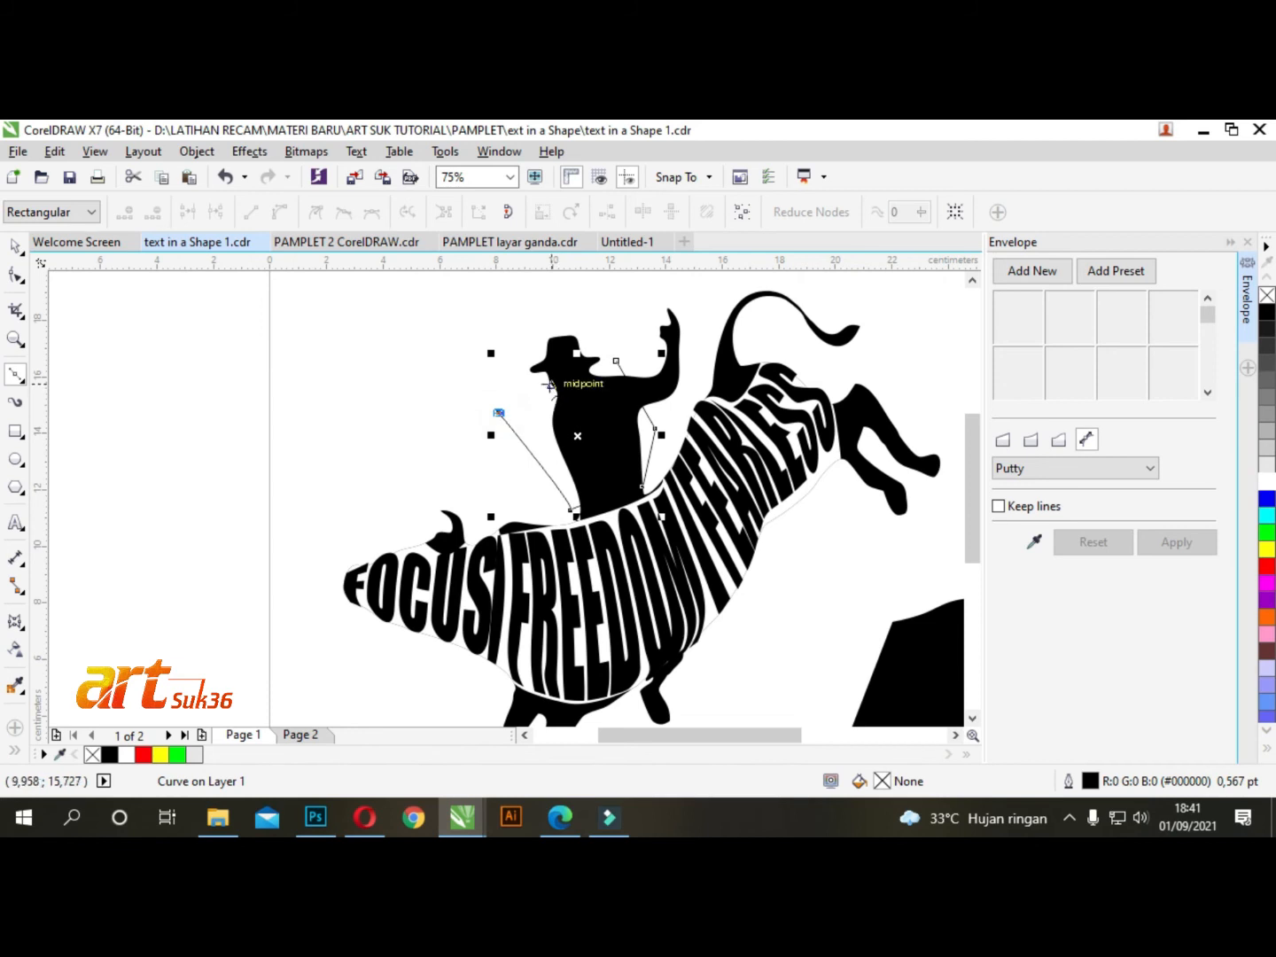
pyautogui.click(545, 375)
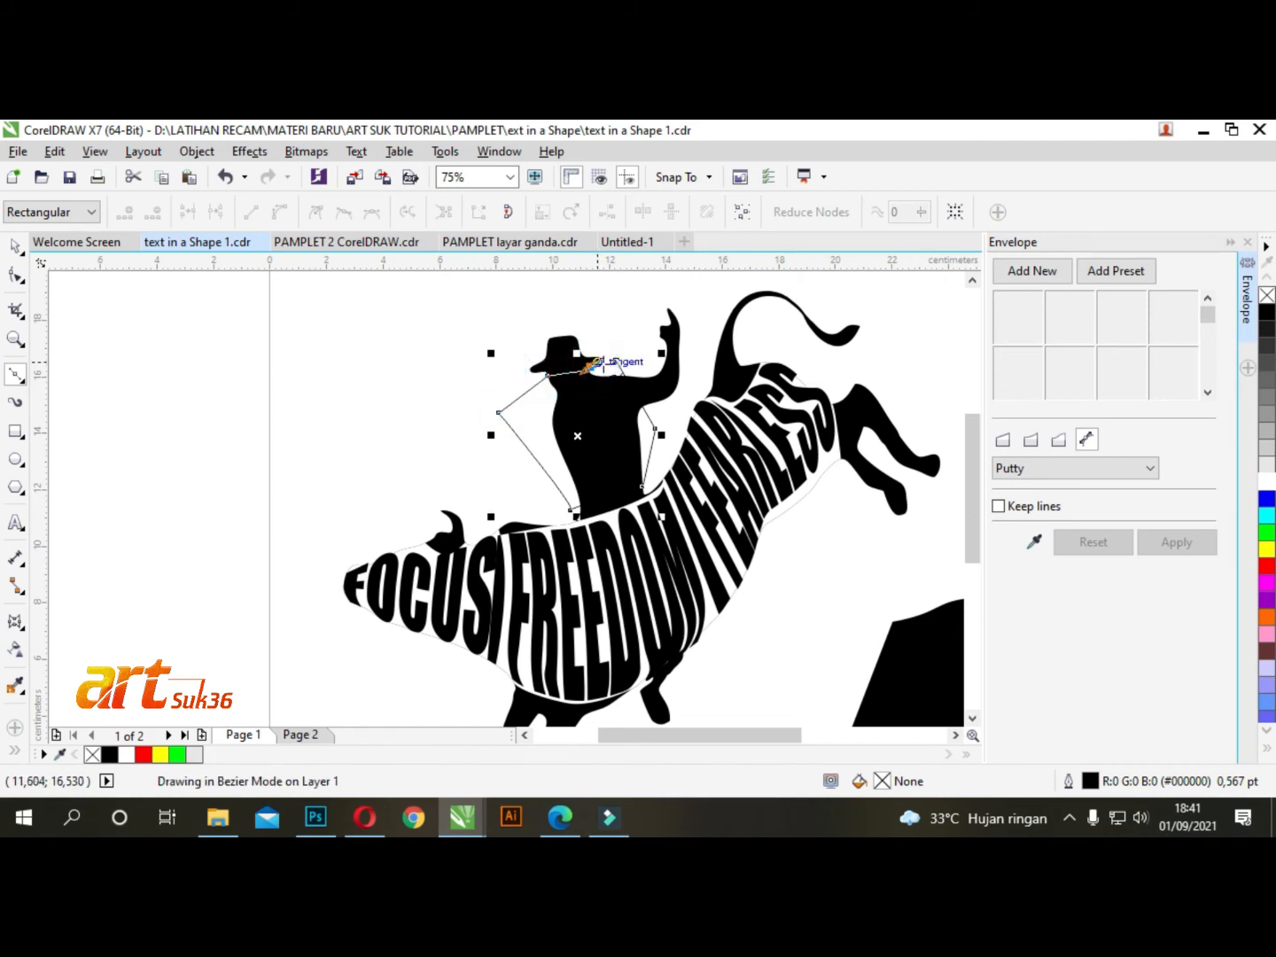
pyautogui.click(590, 365)
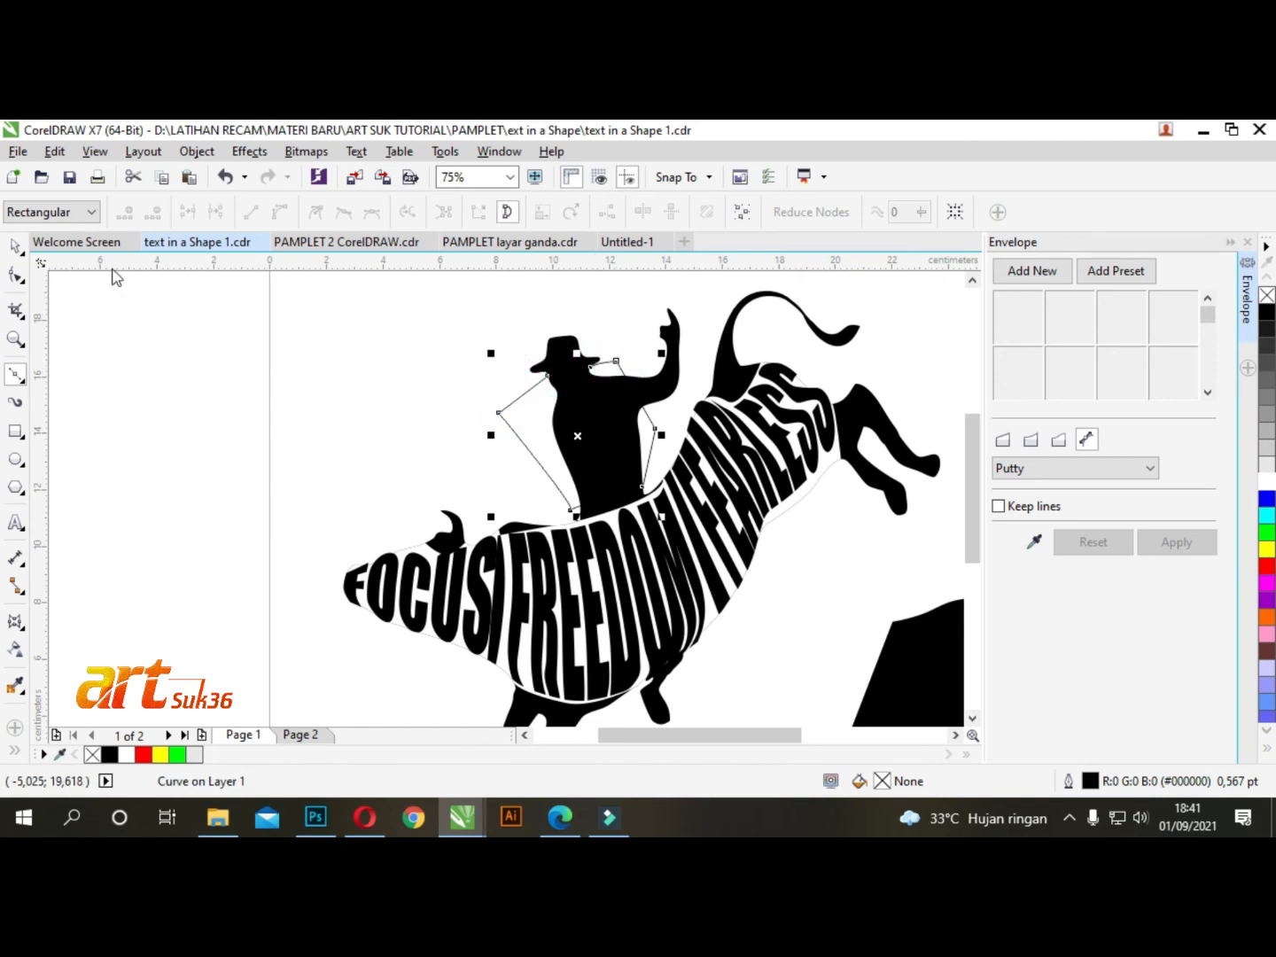
# - Intersect the torso outline with the silhouette and place a copy of the resulting piece beside the bull's rear piece
pyautogui.click(15, 245)
pyautogui.keyDown('shift'); pyautogui.click(581, 370); pyautogui.keyUp('shift')
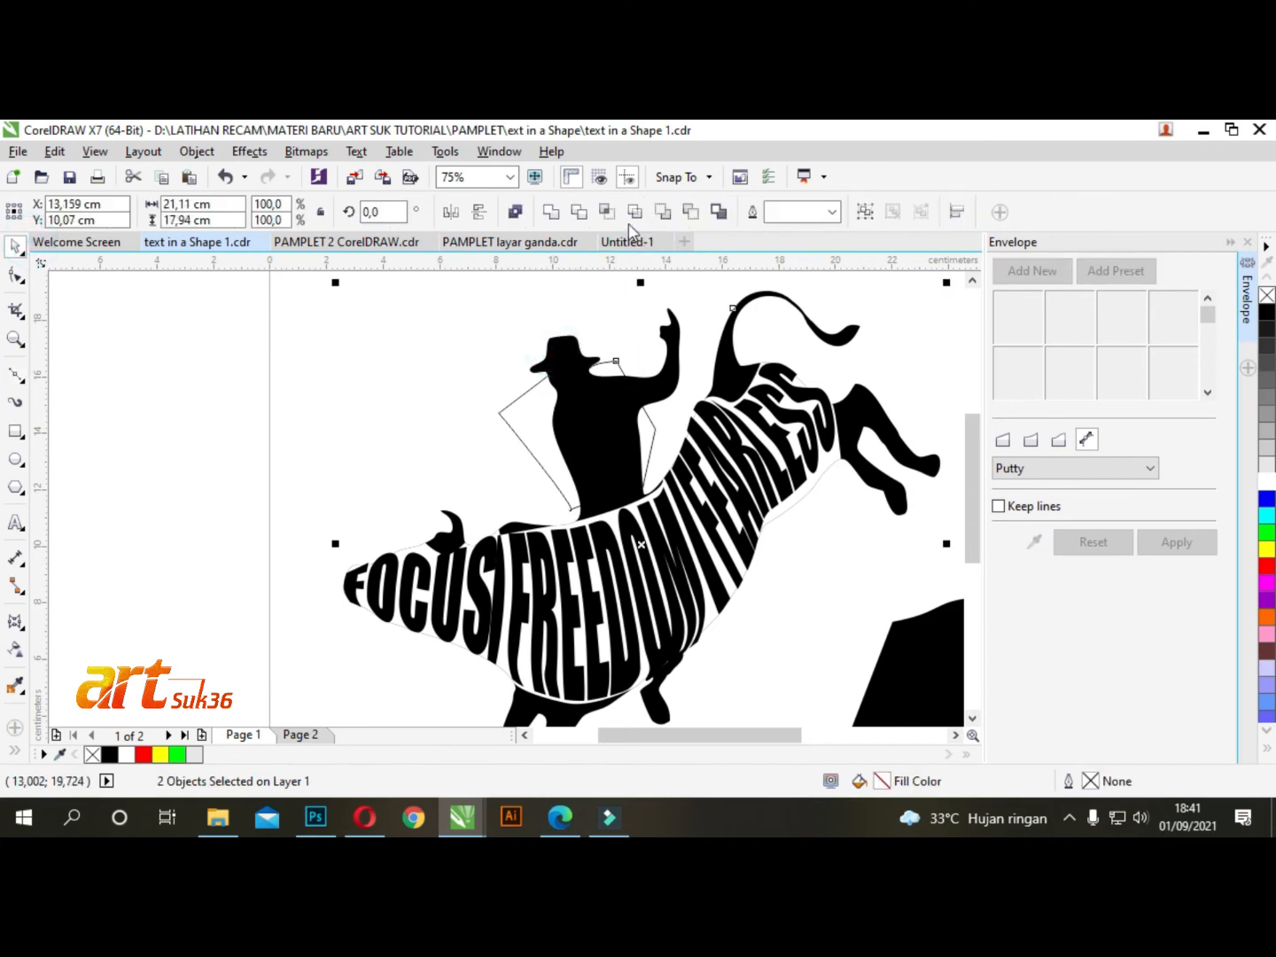
pyautogui.click(607, 211)
pyautogui.moveTo(594, 437); pyautogui.dragTo(831, 644)
# - Delete the drawn torso outline curve and fill the rider's torso section white
pyautogui.click(516, 422)
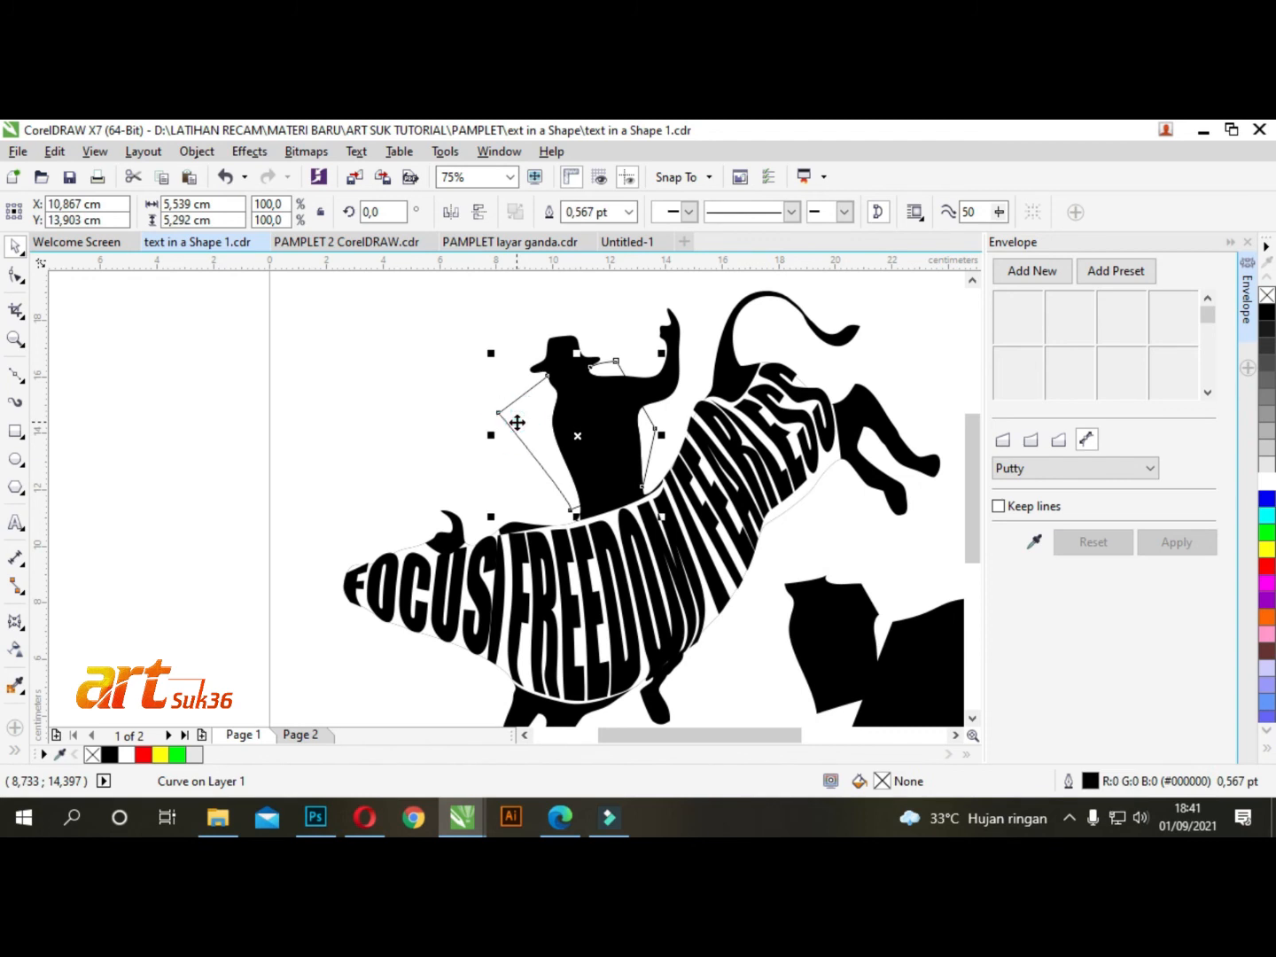
pyautogui.press('Delete')
pyautogui.click(577, 414)
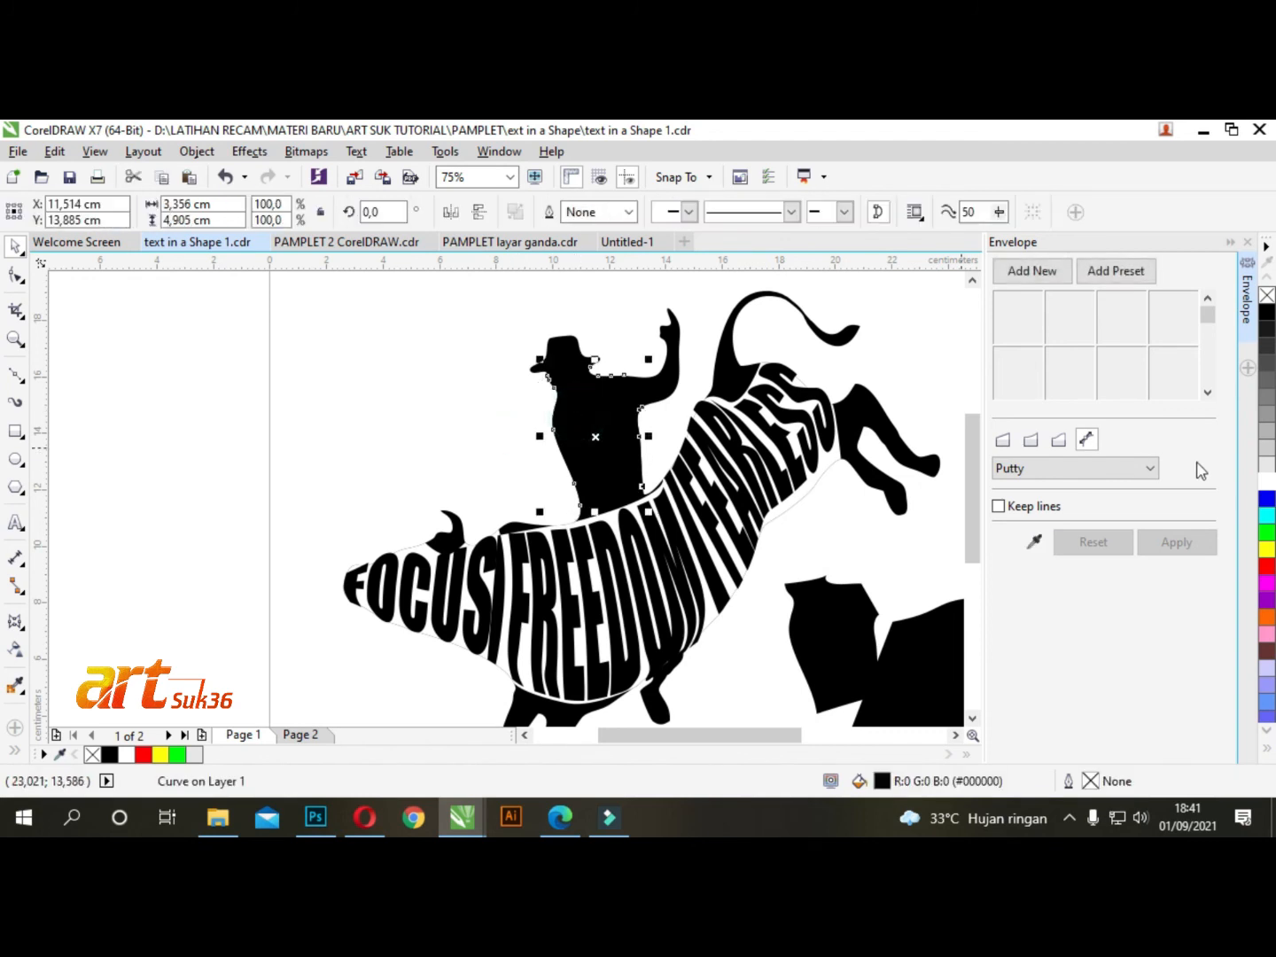
pyautogui.click(1267, 481)
pyautogui.click(310, 372)
# - Delete the spare rear piece and rotate the spare torso piece to about 74° so it lies on its side
pyautogui.scroll(-2, 310, 372)
pyautogui.click(622, 530)
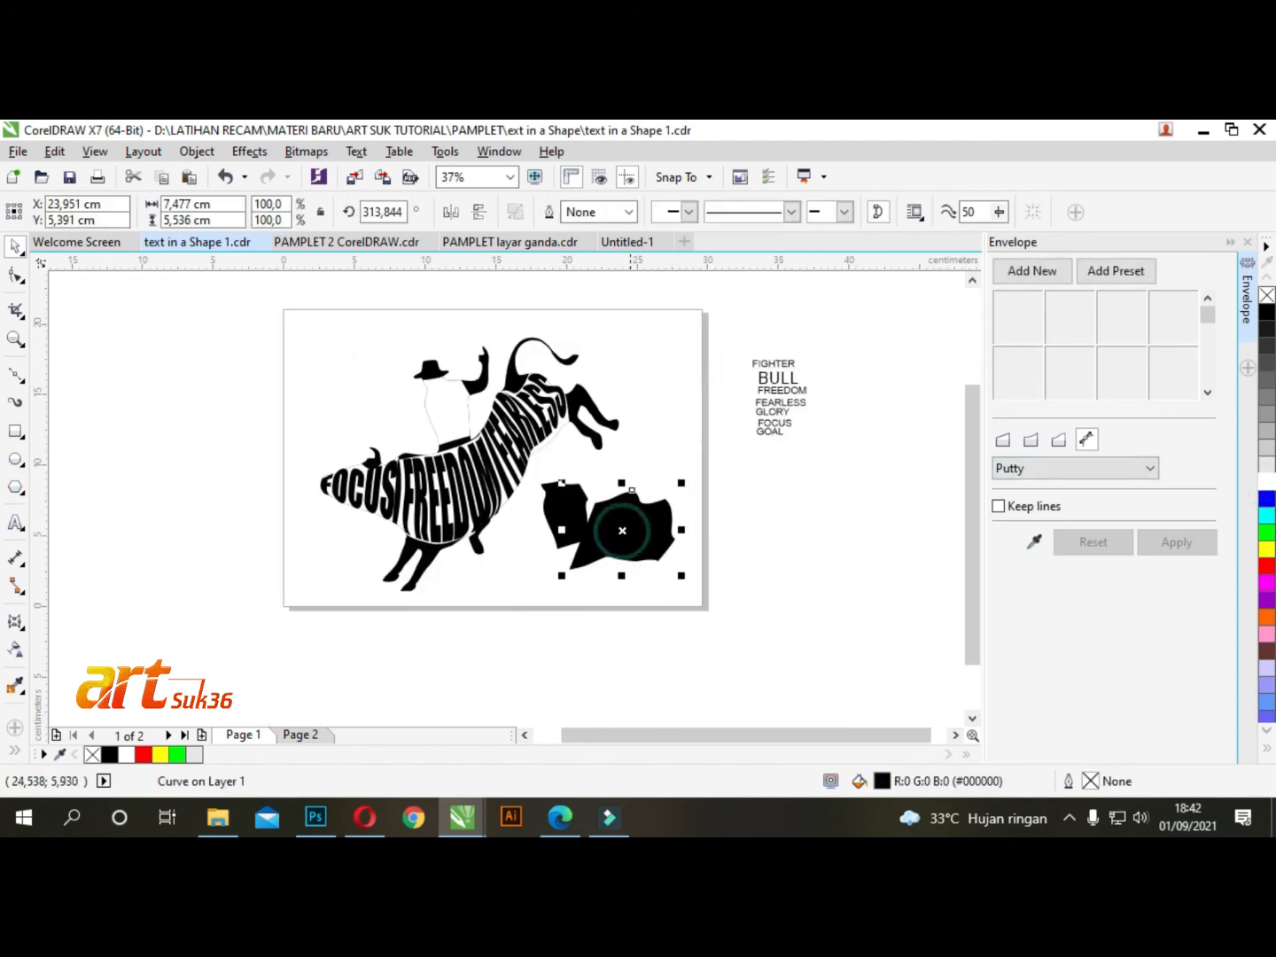
pyautogui.press('Delete')
pyautogui.click(567, 509)
pyautogui.click(572, 505)
pyautogui.moveTo(599, 475); pyautogui.dragTo(639, 590)
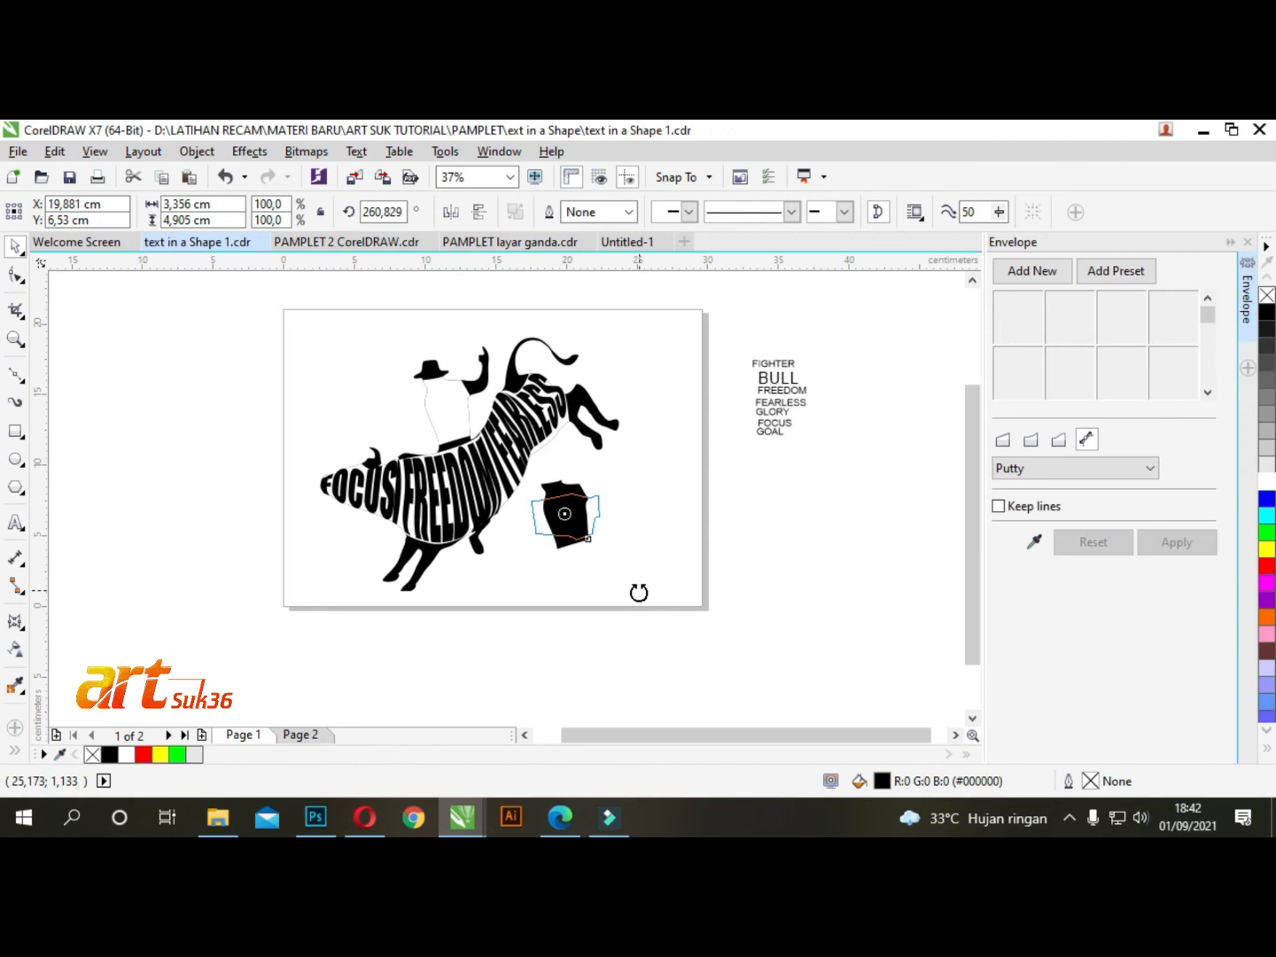
pyautogui.moveTo(639, 592); pyautogui.dragTo(535, 489)
# - Place a copy of the word FIGHTER below the spare torso piece in Impact, scaled to about 4.7 × 2.6 cm
pyautogui.click(763, 506)
pyautogui.click(775, 363)
pyautogui.moveTo(775, 363); pyautogui.dragTo(624, 596)
pyautogui.click(560, 212)
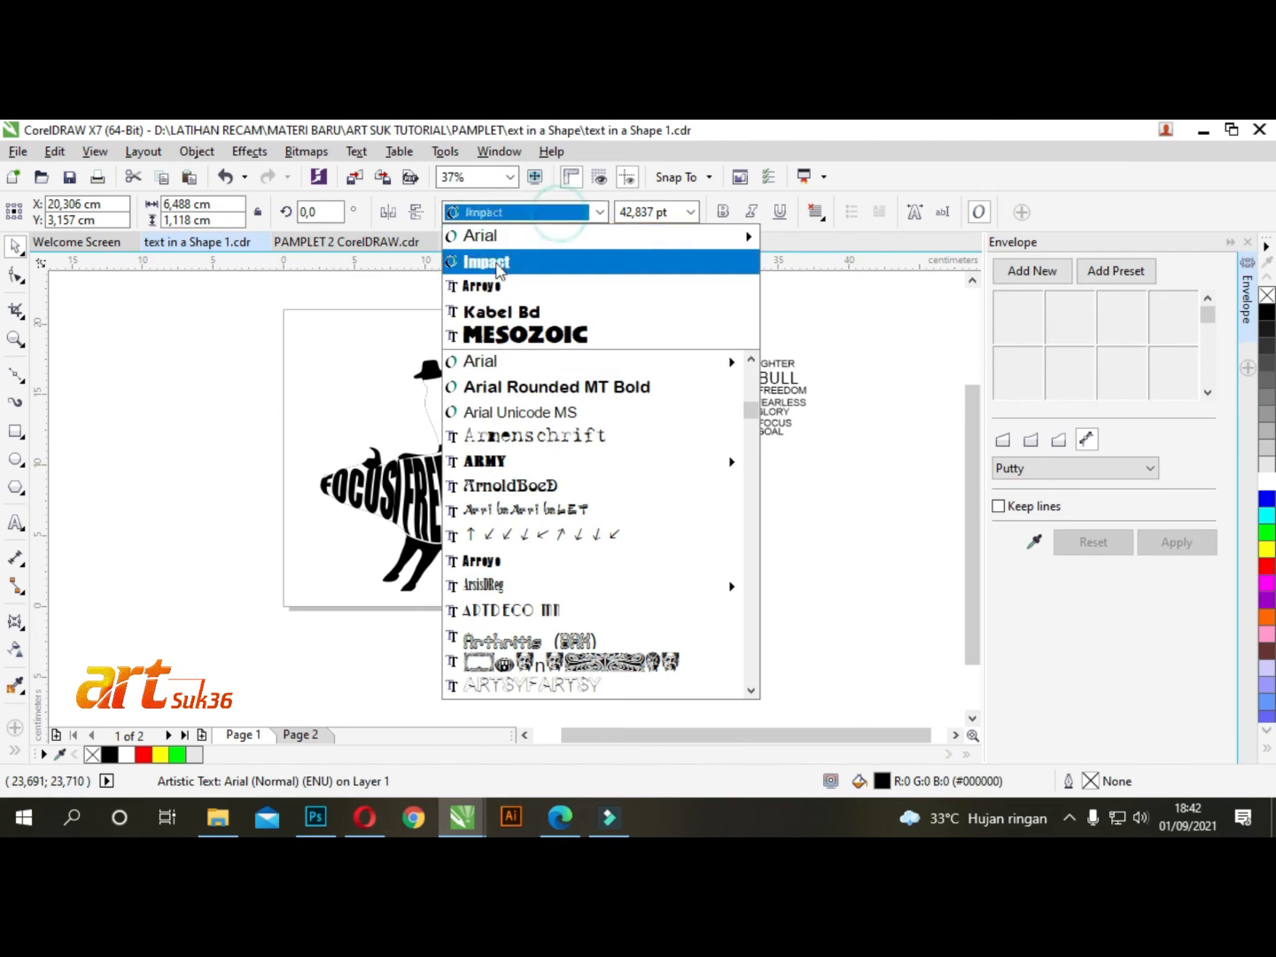
pyautogui.click(493, 264)
pyautogui.moveTo(557, 546); pyautogui.dragTo(556, 526)
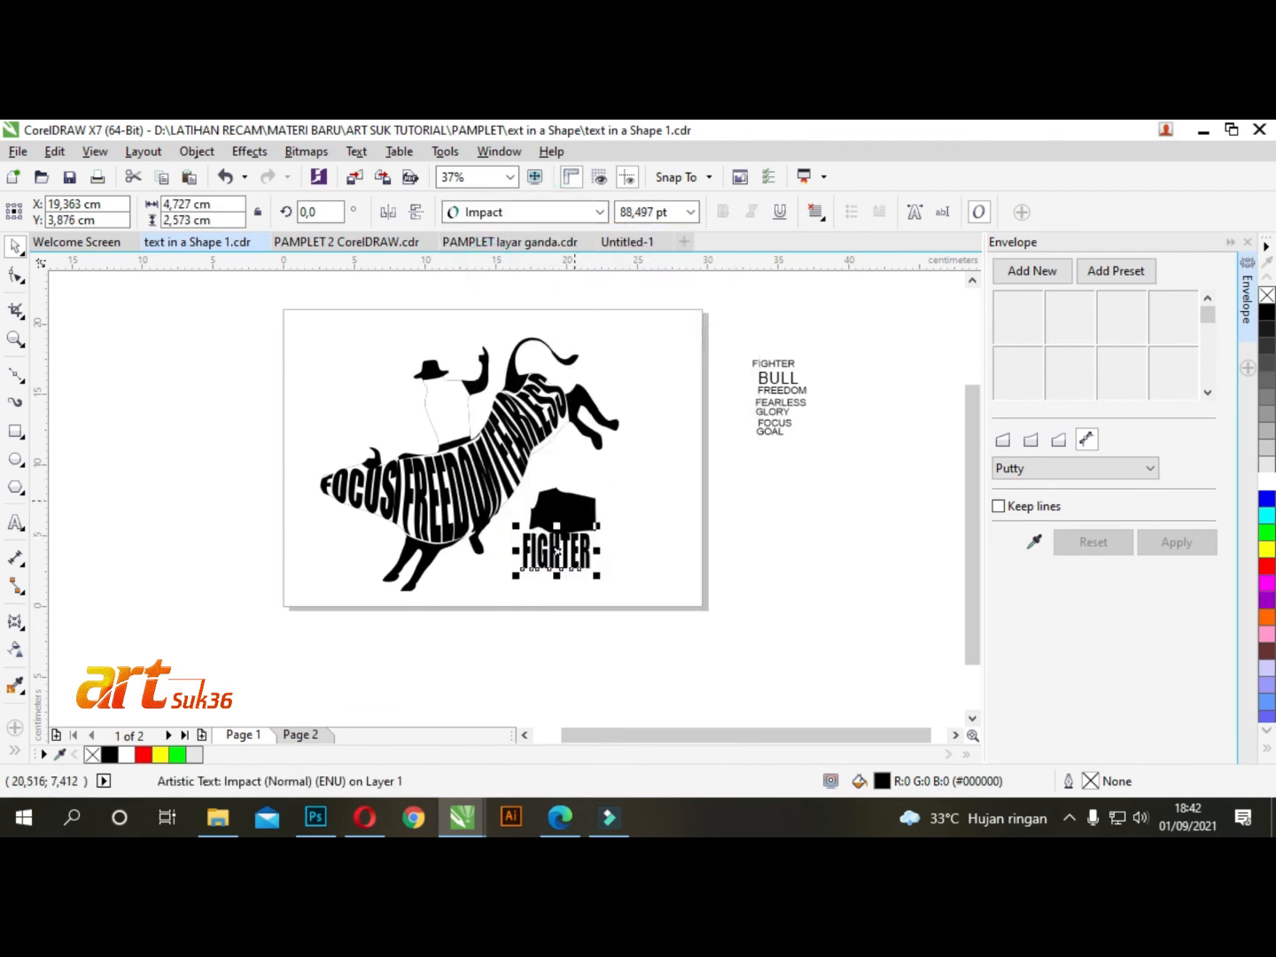
# - Apply an envelope to FIGHTER using the spare torso piece as its shape
pyautogui.click(1034, 542)
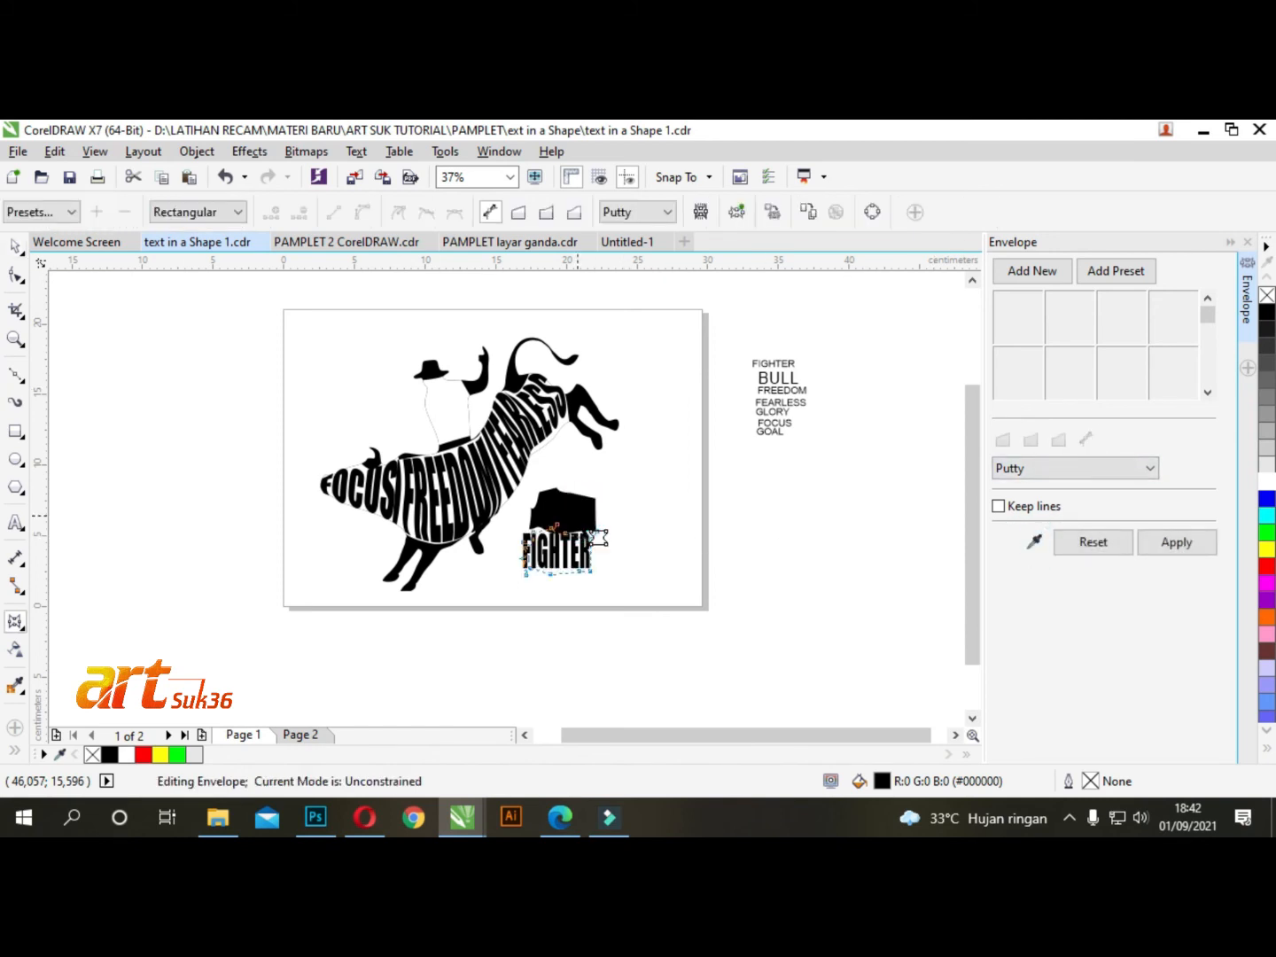
pyautogui.click(1177, 544)
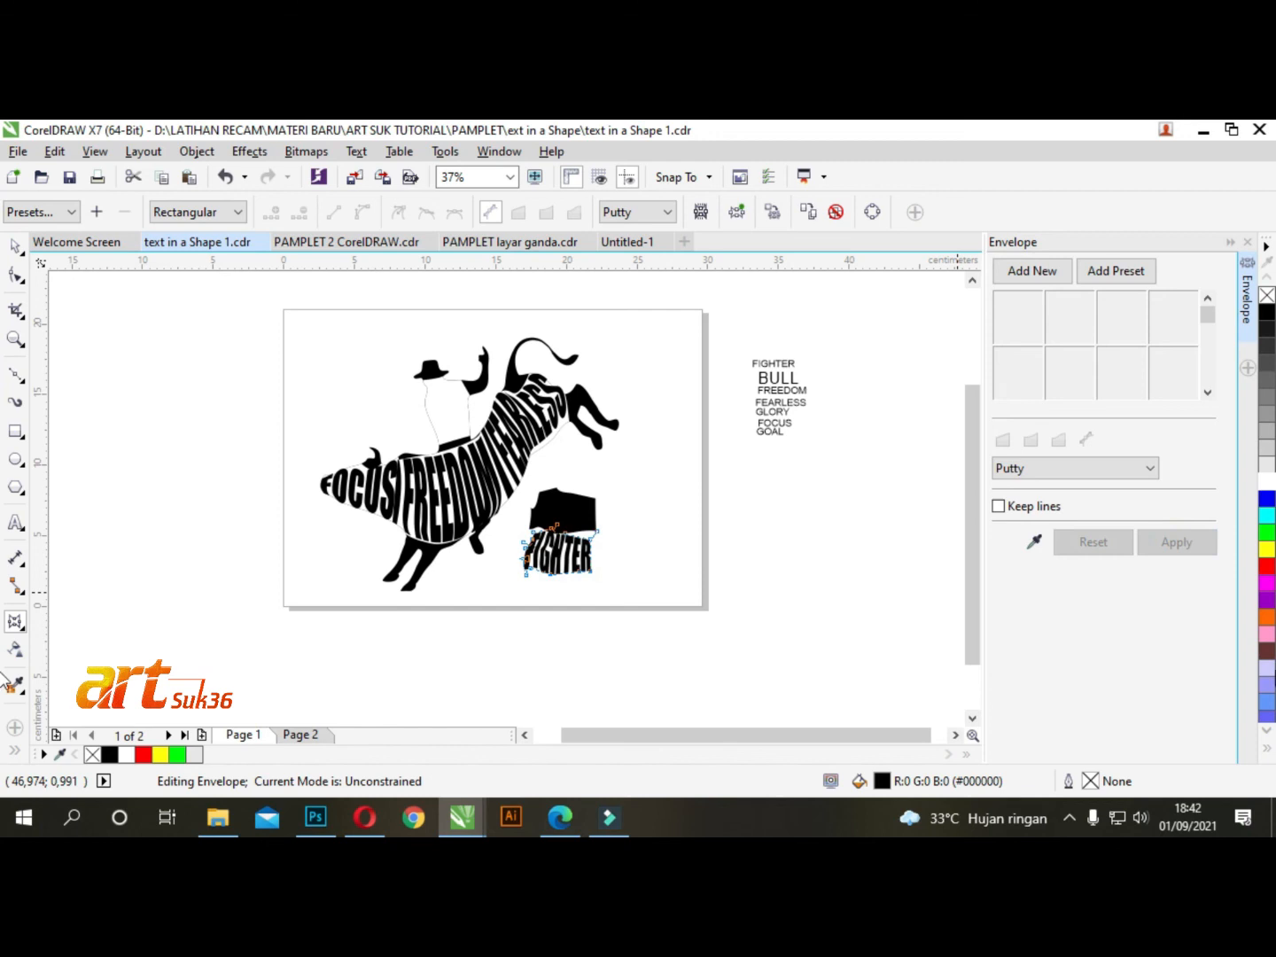
pyautogui.click(14, 249)
# - Move FIGHTER onto the rider's torso and rotate it to about 284° so it reads down the body
pyautogui.moveTo(571, 554); pyautogui.dragTo(436, 409)
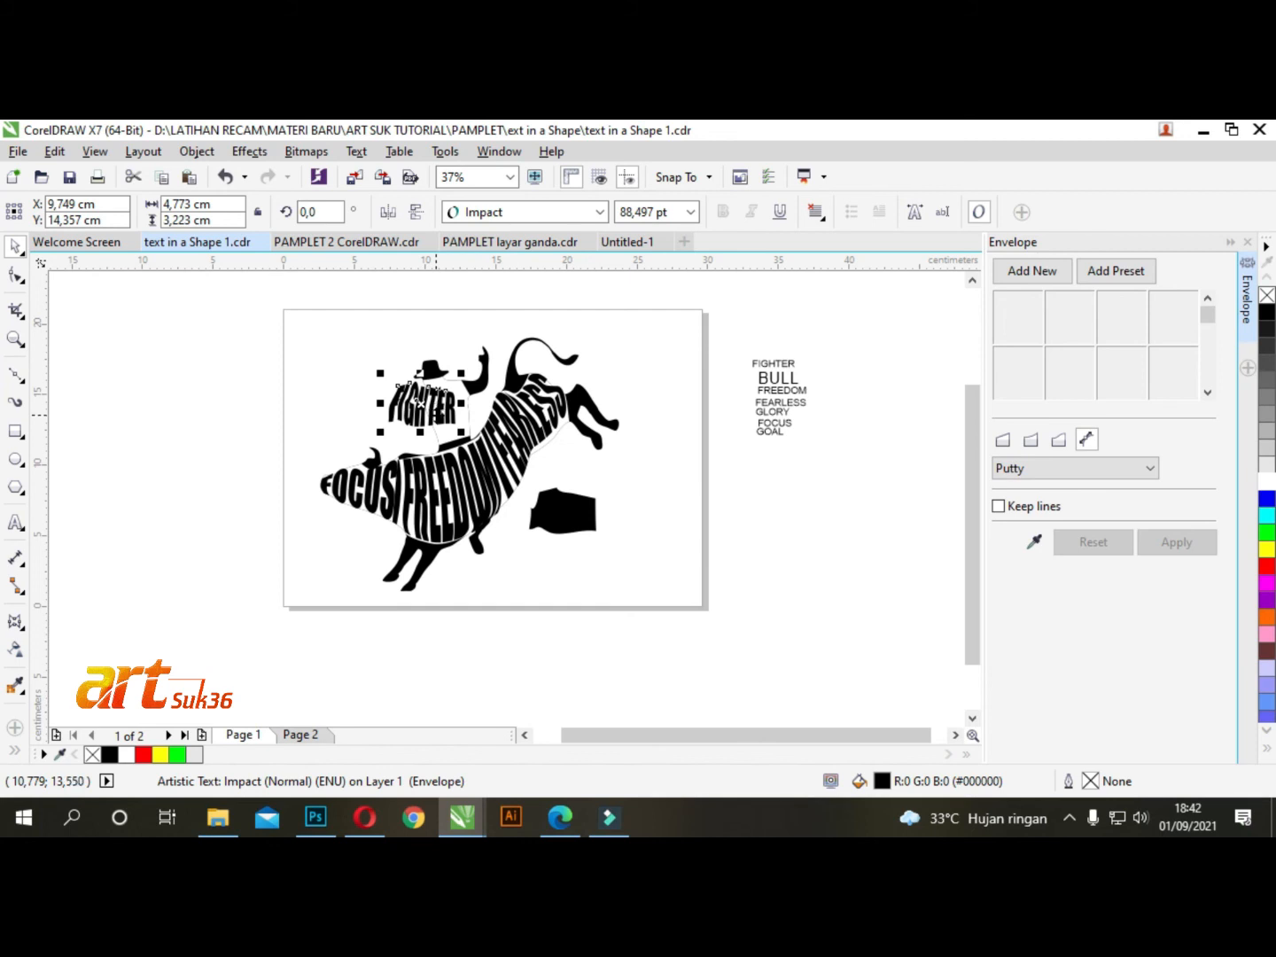
pyautogui.click(422, 405)
pyautogui.moveTo(445, 418)
pyautogui.mouseDown()
pyautogui.moveTo(448, 380)
pyautogui.moveTo(446, 409)
pyautogui.mouseUp()
pyautogui.click(449, 405)
pyautogui.moveTo(465, 369); pyautogui.dragTo(483, 403)
pyautogui.moveTo(403, 495); pyautogui.dragTo(361, 493)
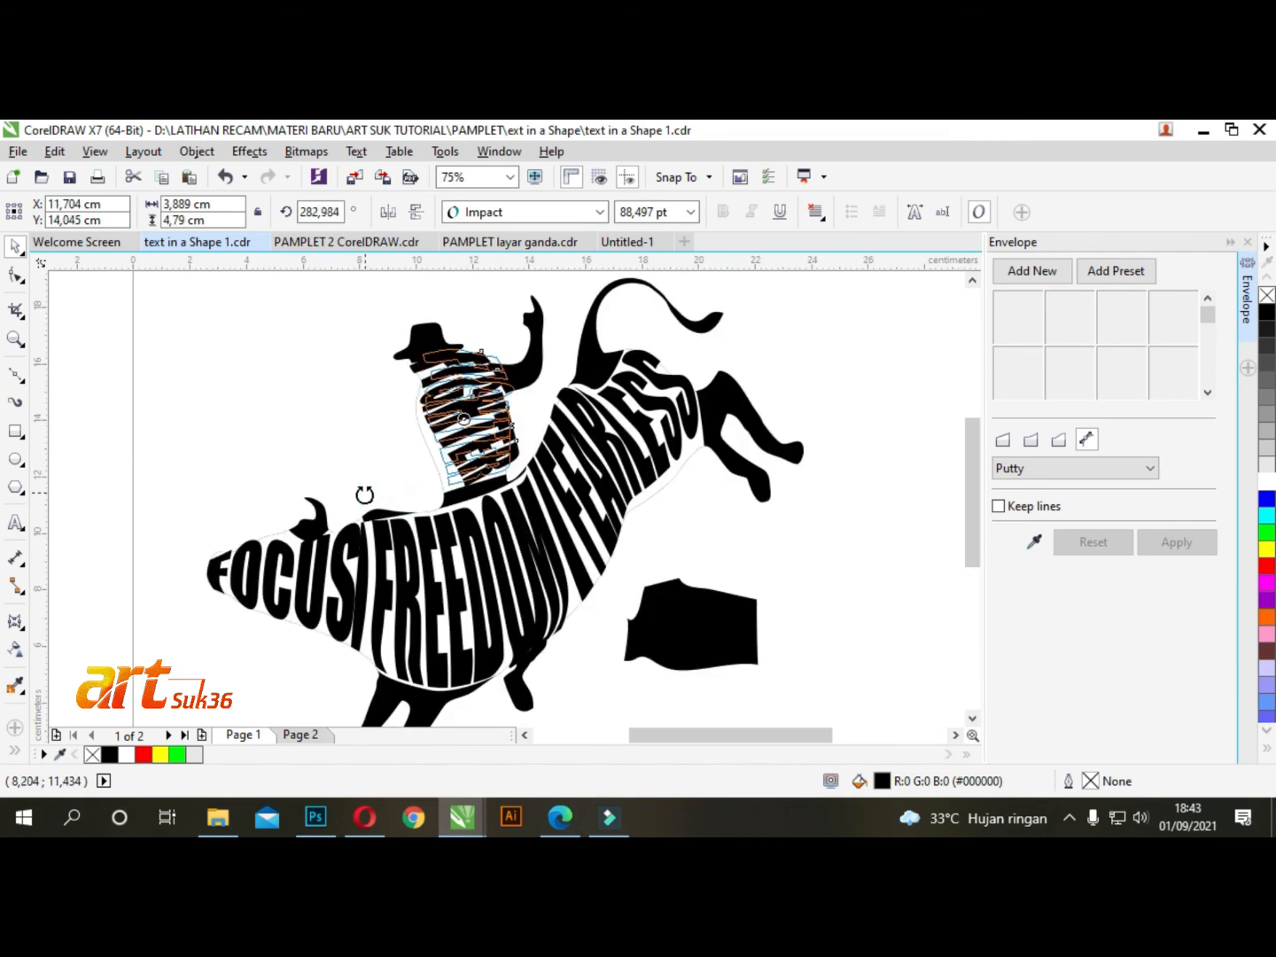
# - Nudge FIGHTER left and slightly down so it sits inside the white torso section
pyautogui.press('Left')
pyautogui.press('Left')
pyautogui.press('Left')
pyautogui.press('Left')
pyautogui.press('Left')
pyautogui.press('Left')
pyautogui.press('Left')
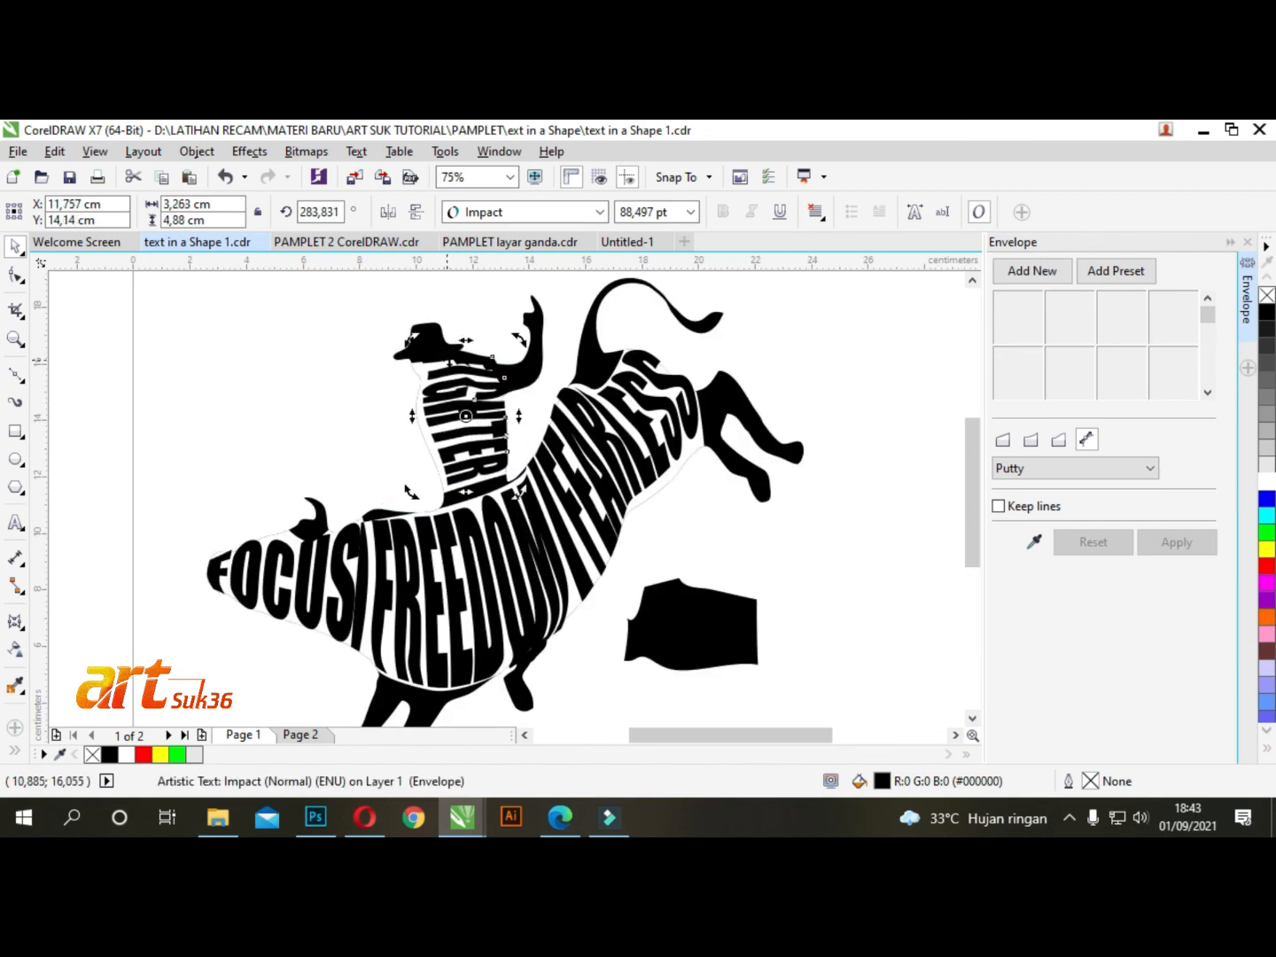
pyautogui.press('Up')
pyautogui.press('Down')
pyautogui.press('Down')
pyautogui.press('Down')
pyautogui.press('Down')
pyautogui.press('Down')
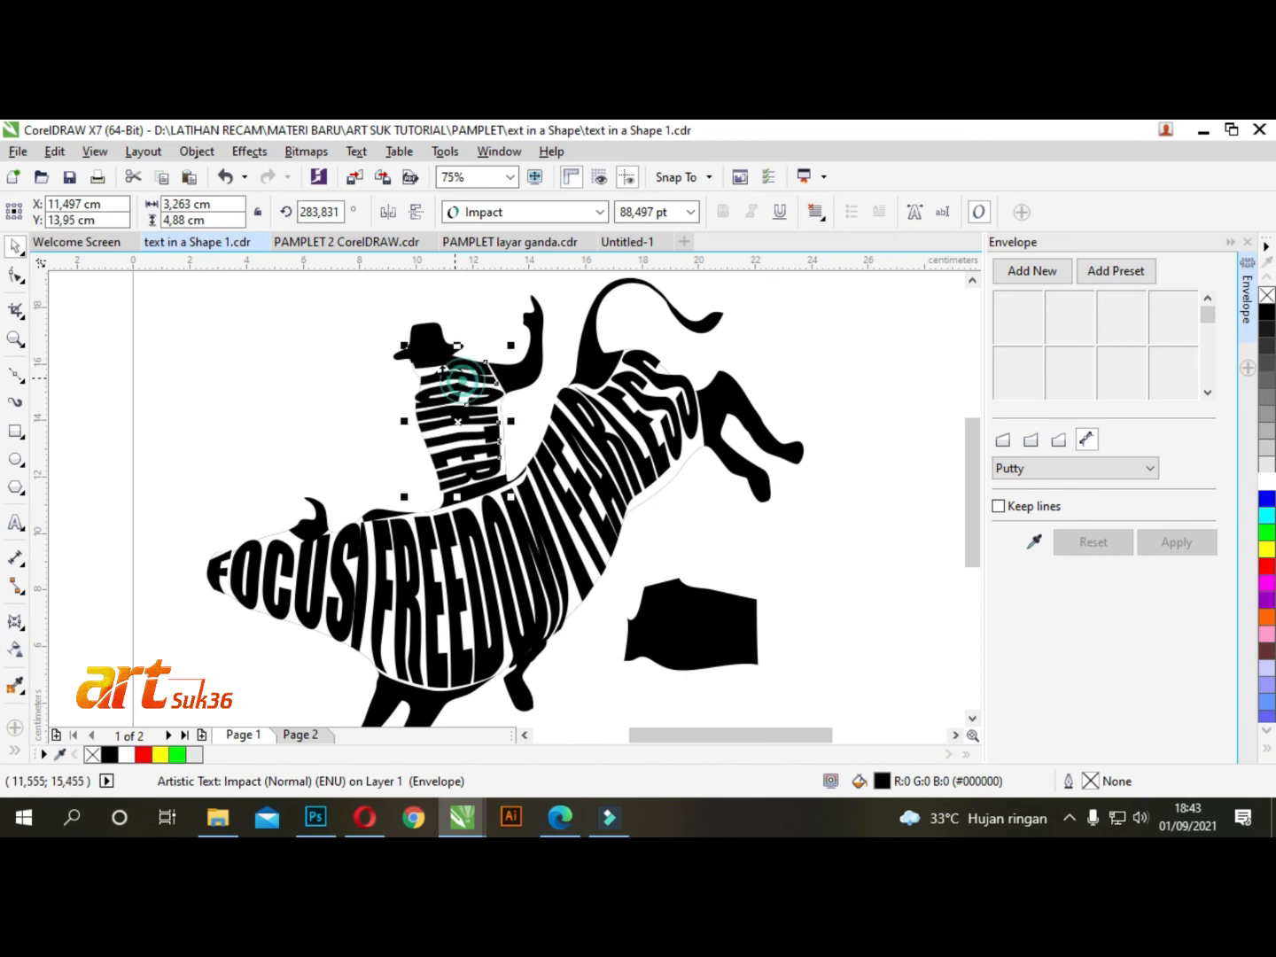
# - Rotate FIGHTER slightly to about 288° and reduce its height to about 4.55 cm to fit the torso
pyautogui.moveTo(404, 344); pyautogui.dragTo(401, 347)
pyautogui.click(27, 273)
pyautogui.press('space')
pyautogui.moveTo(454, 352); pyautogui.dragTo(455, 361)
pyautogui.scroll(2, 475, 377)
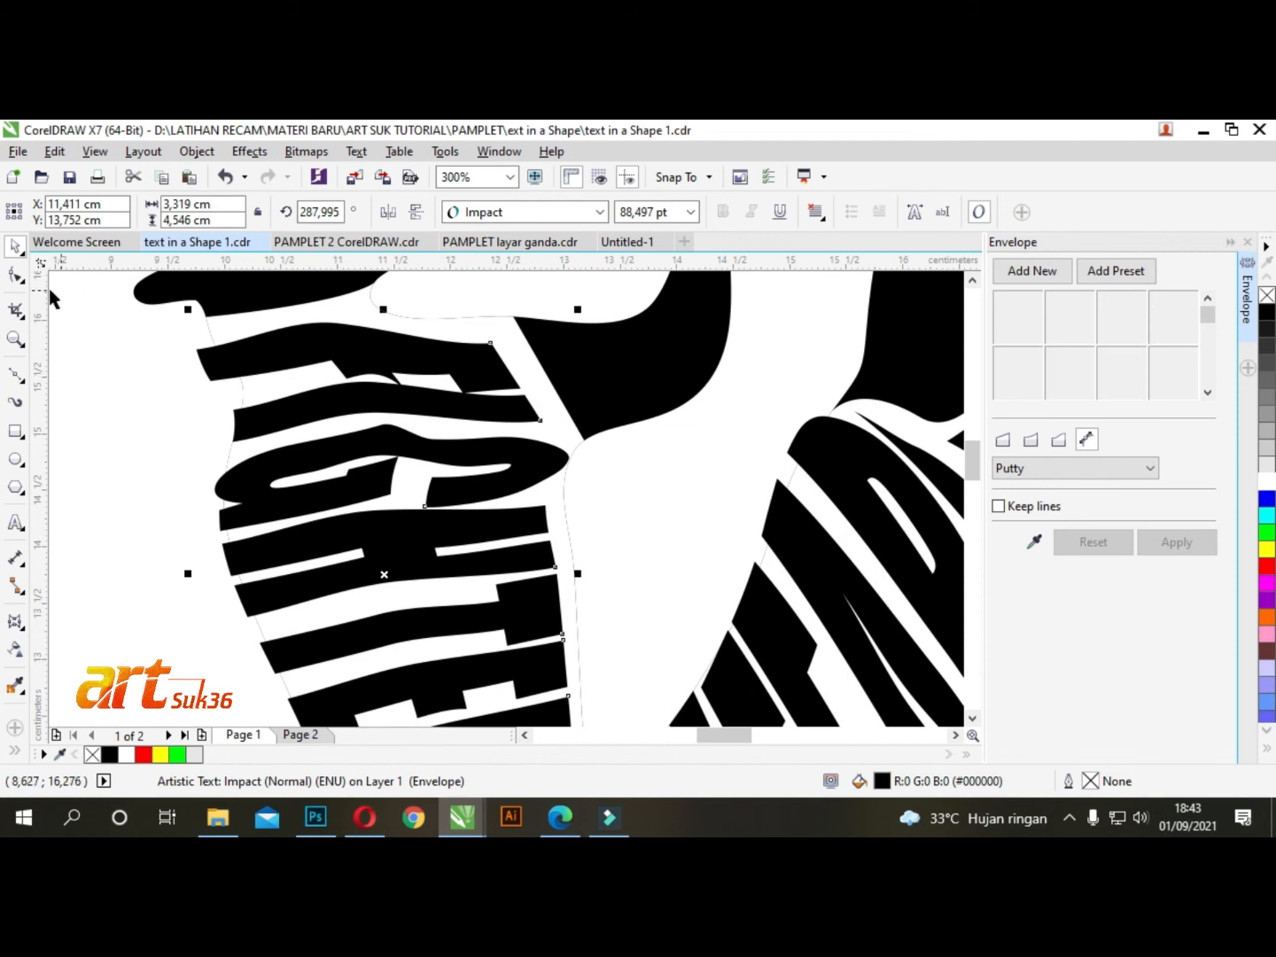
# - Adjust the FIGHTER envelope's nodes along the shoulder edge and at the lower right corner near the bull's back
pyautogui.press('space')
pyautogui.moveTo(493, 317); pyautogui.dragTo(404, 325)
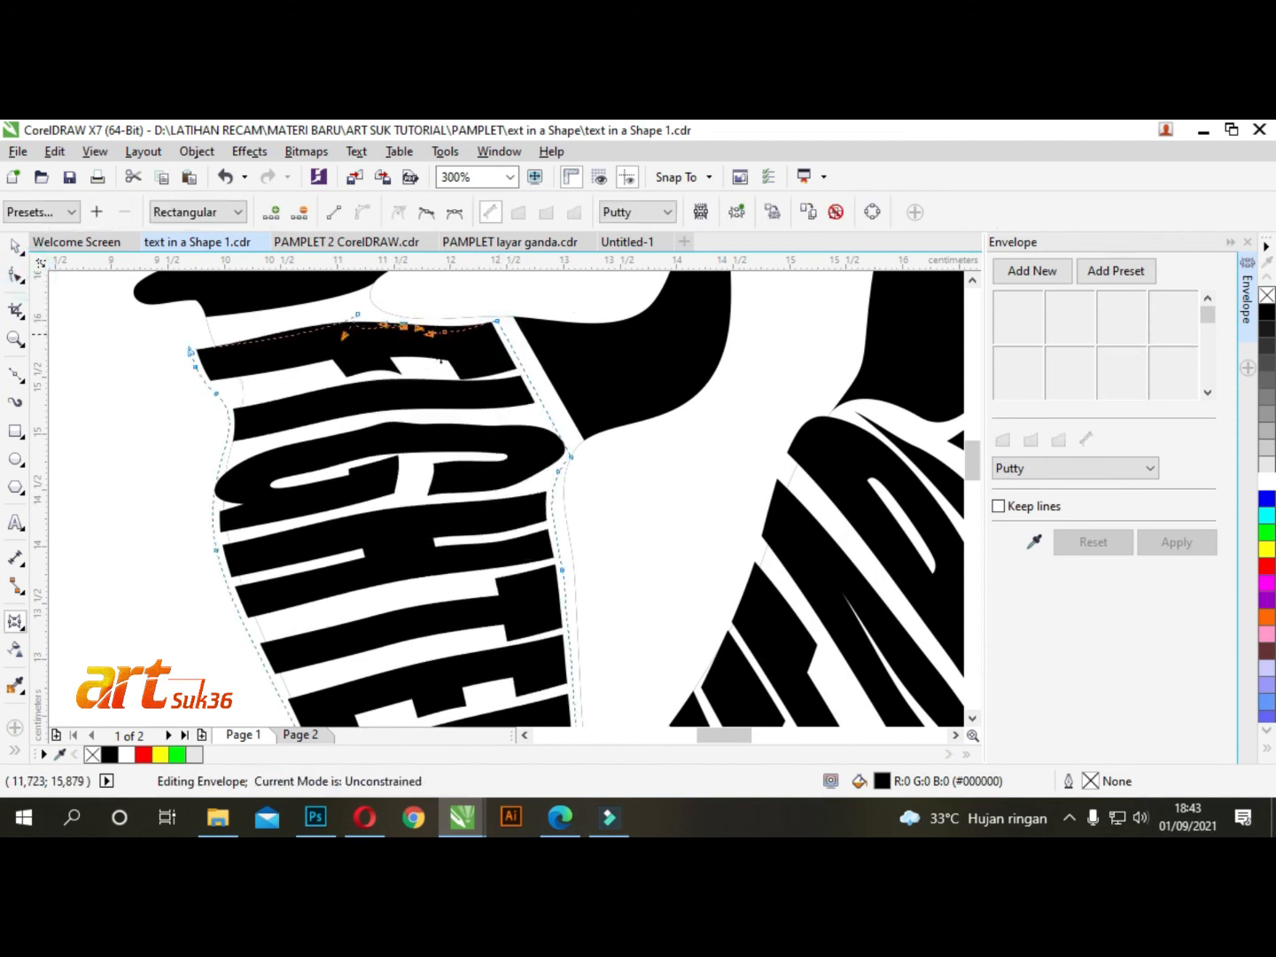
pyautogui.scroll(-1, 444, 332)
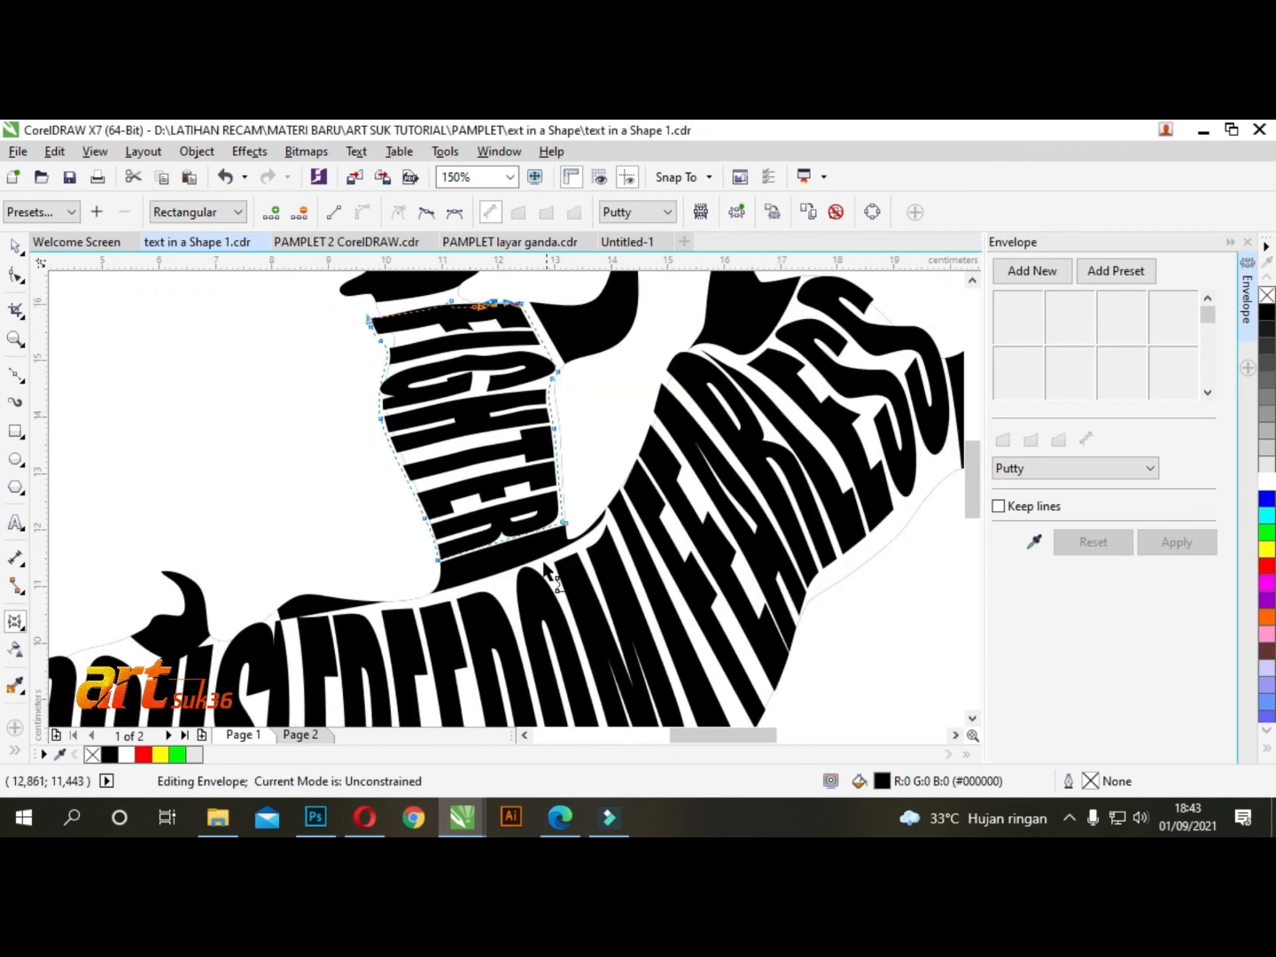
pyautogui.scroll(1, 434, 563)
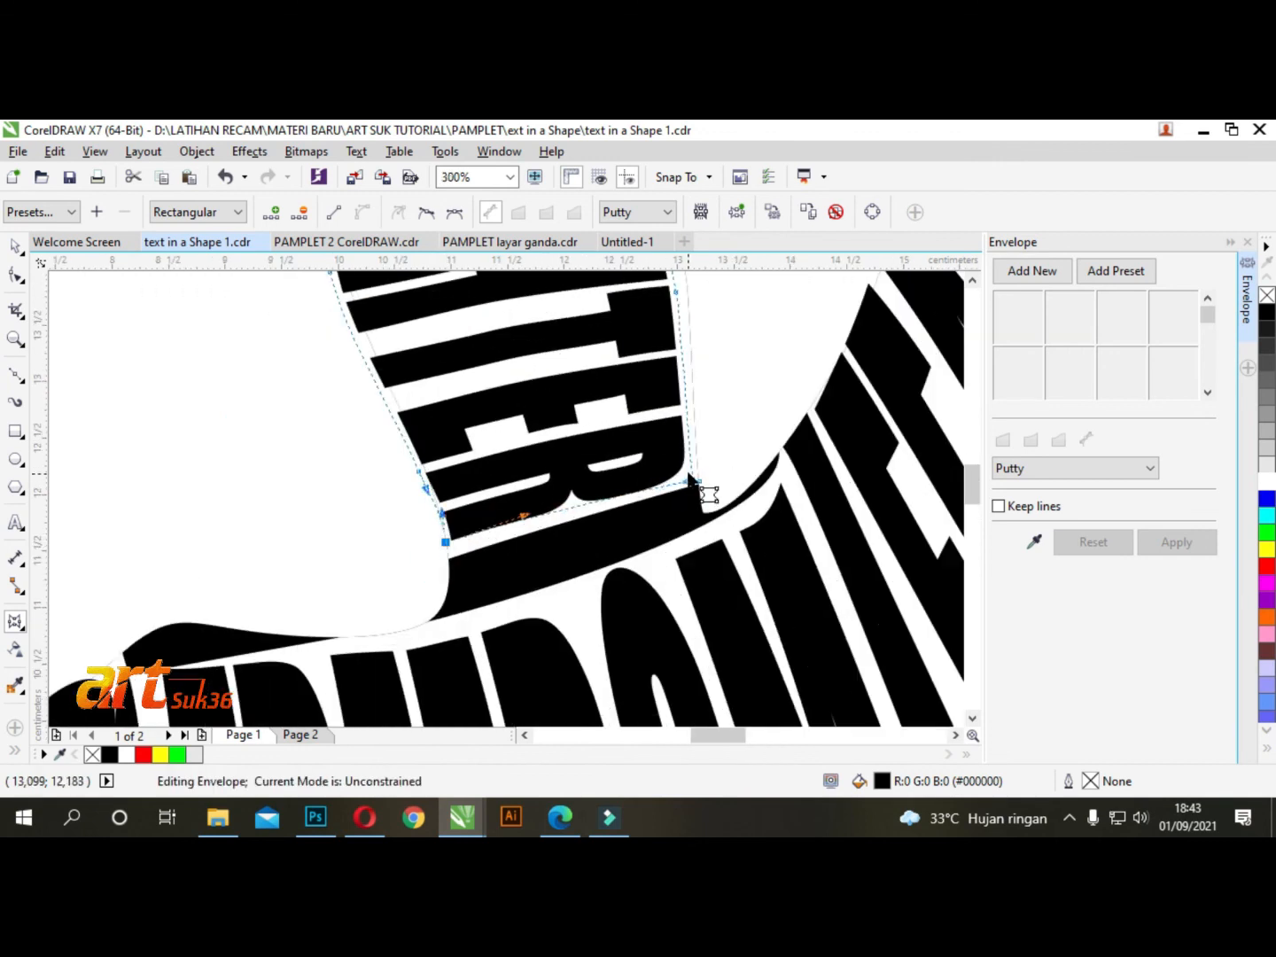
pyautogui.moveTo(690, 479)
pyautogui.mouseDown()
pyautogui.moveTo(688, 467)
pyautogui.moveTo(672, 481)
pyautogui.mouseUp()
# - Delete the spare torso piece beside the artwork
pyautogui.scroll(-1, 727, 486)
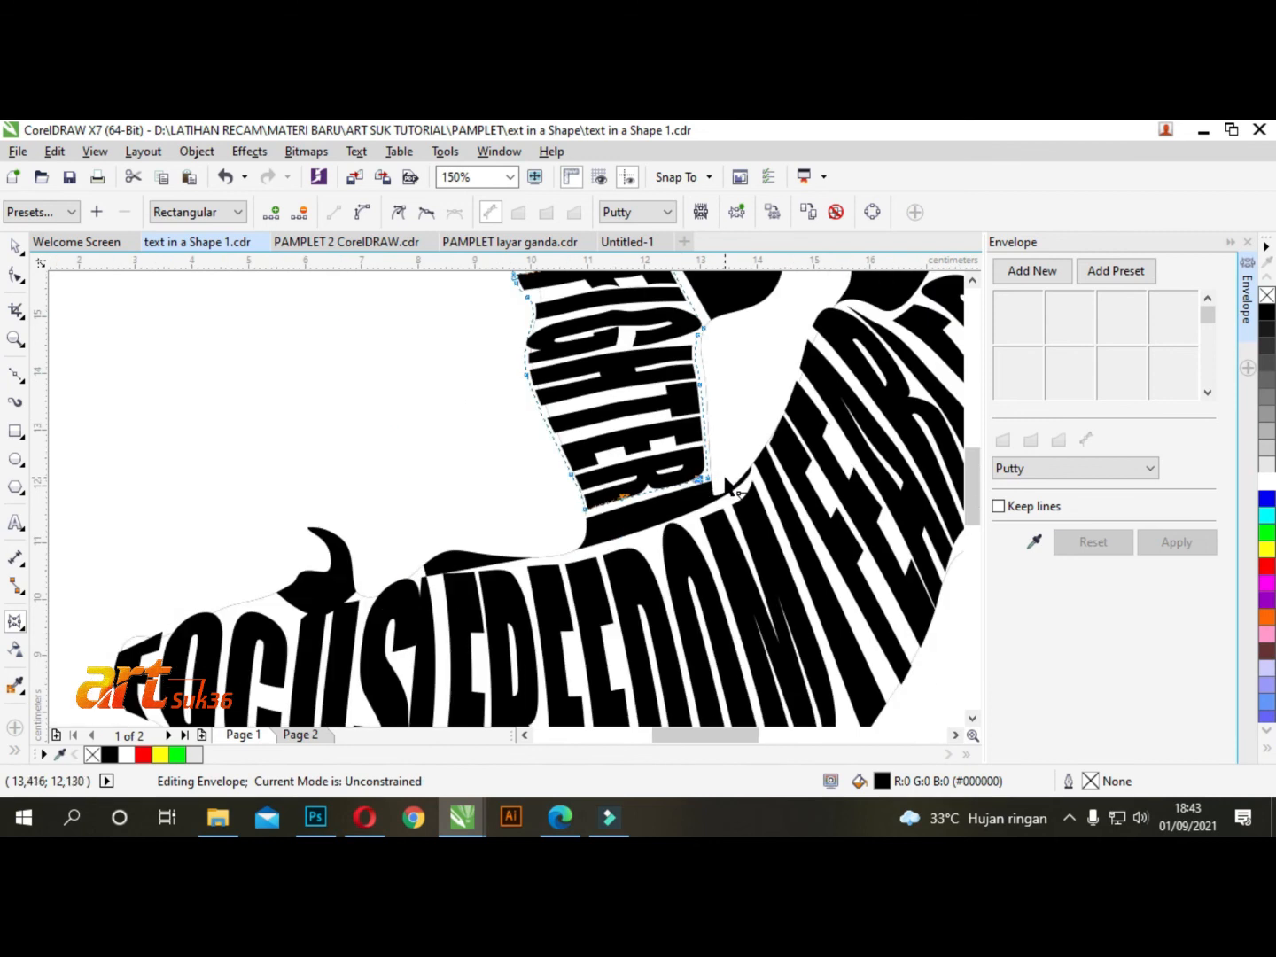
pyautogui.scroll(-2, 727, 486)
pyautogui.click(15, 247)
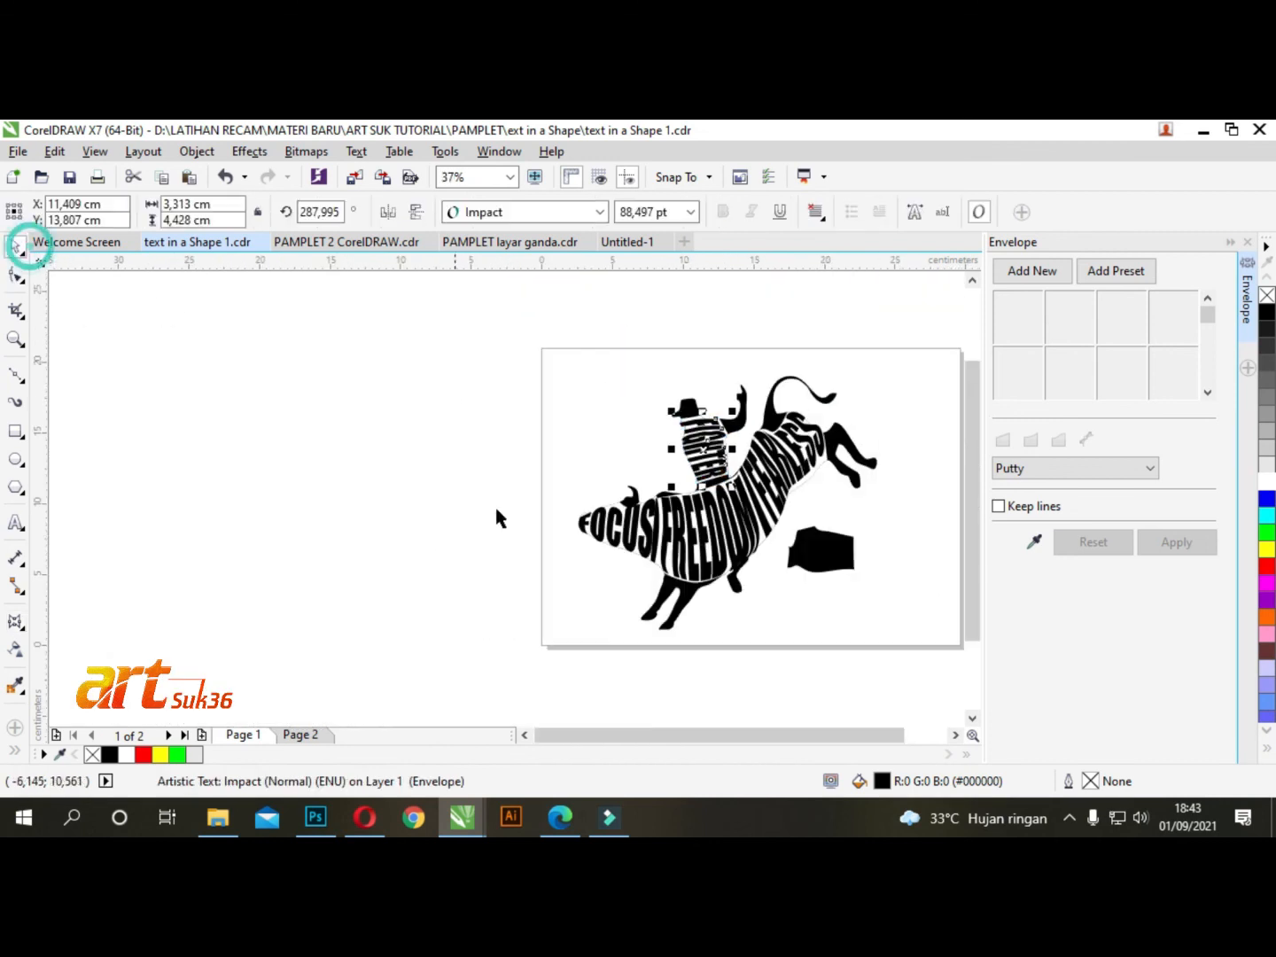
pyautogui.click(838, 542)
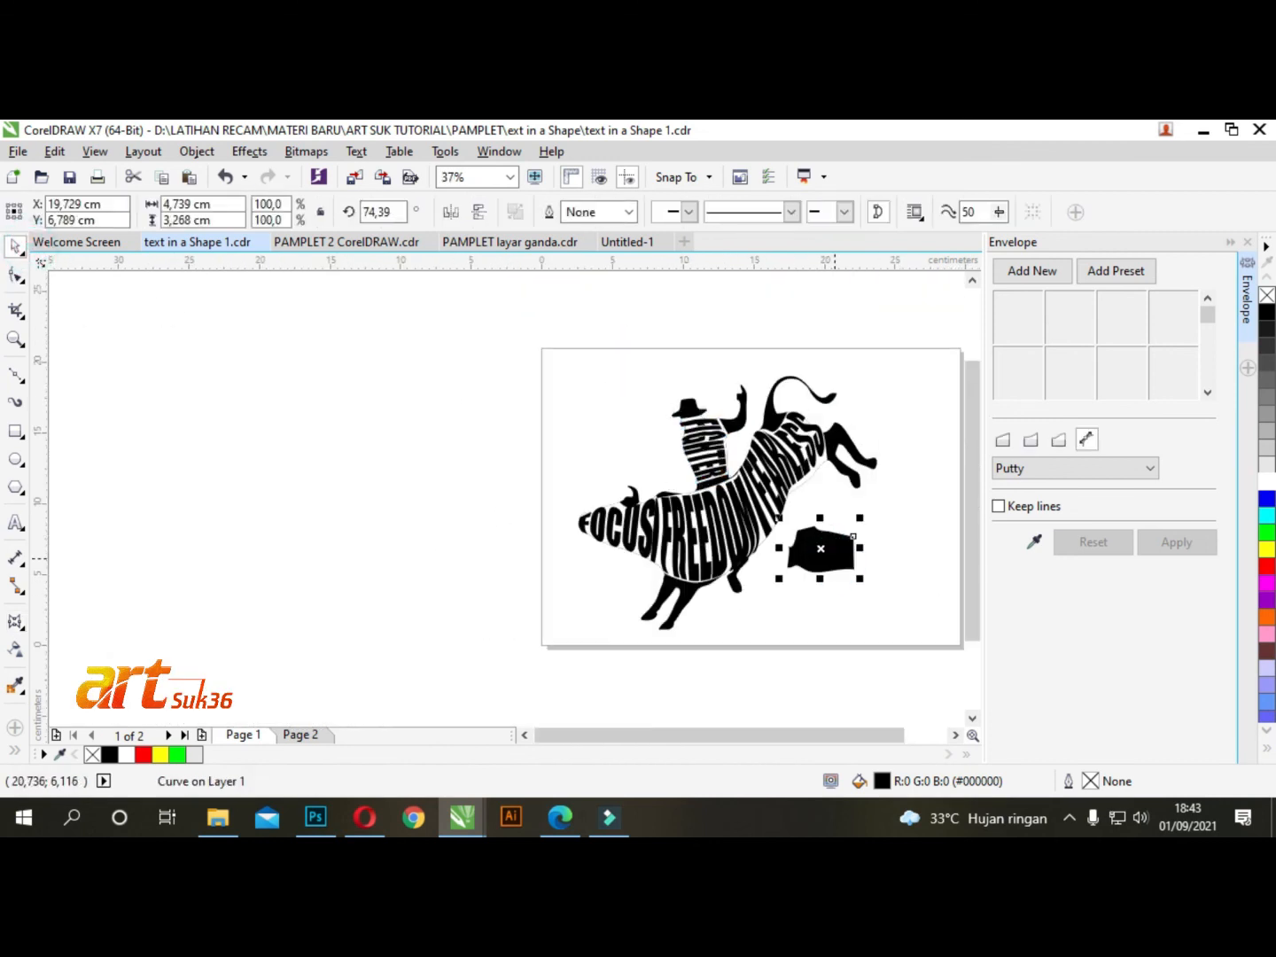
pyautogui.press('Delete')
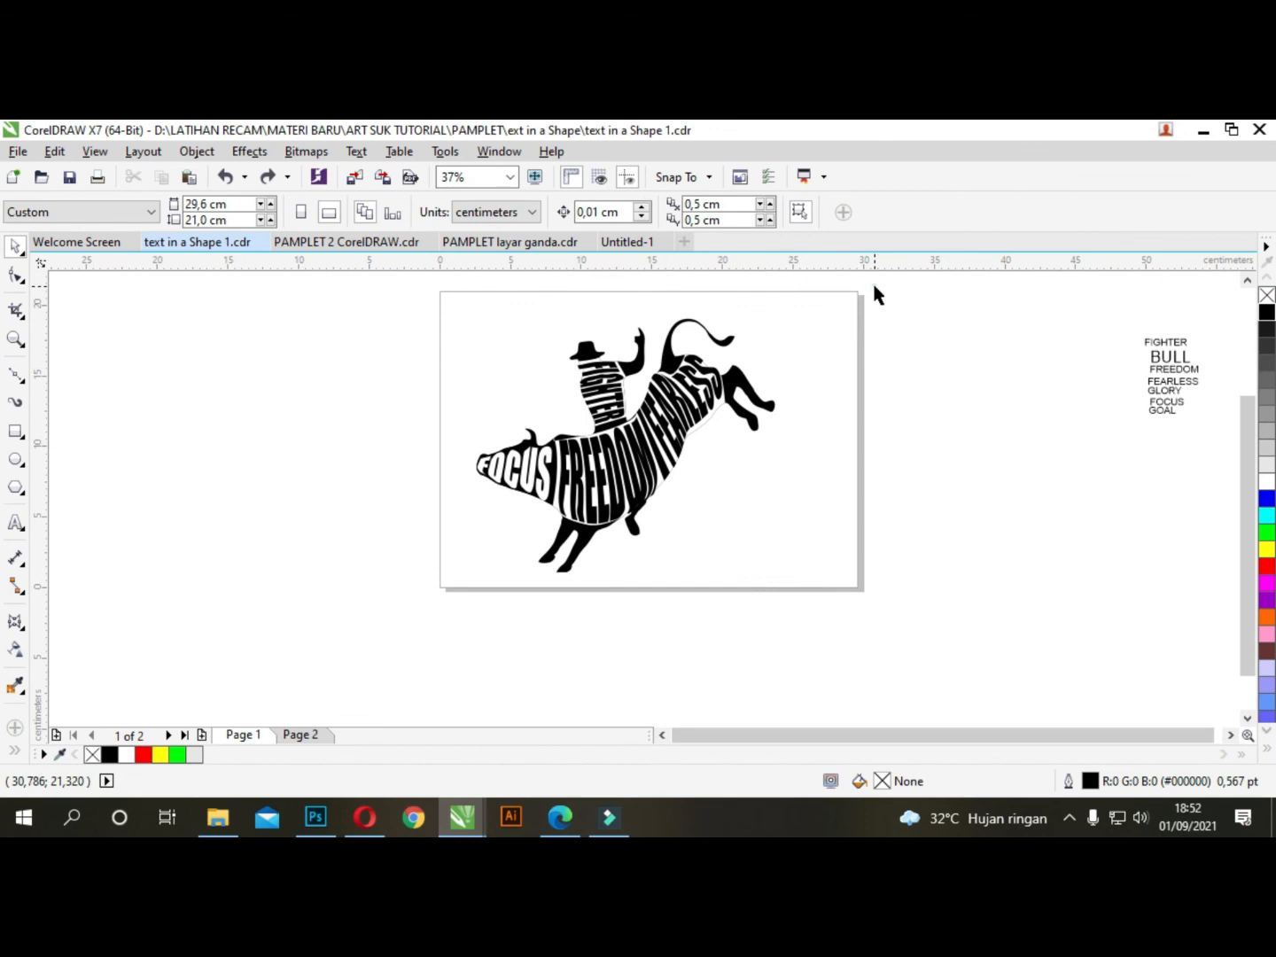
# - Place a copy of the whole artwork left of the page, and fill the original's FREEDOM, FEARLESS and FIGHTER words with sampled white
pyautogui.moveTo(874, 285); pyautogui.dragTo(307, 649)
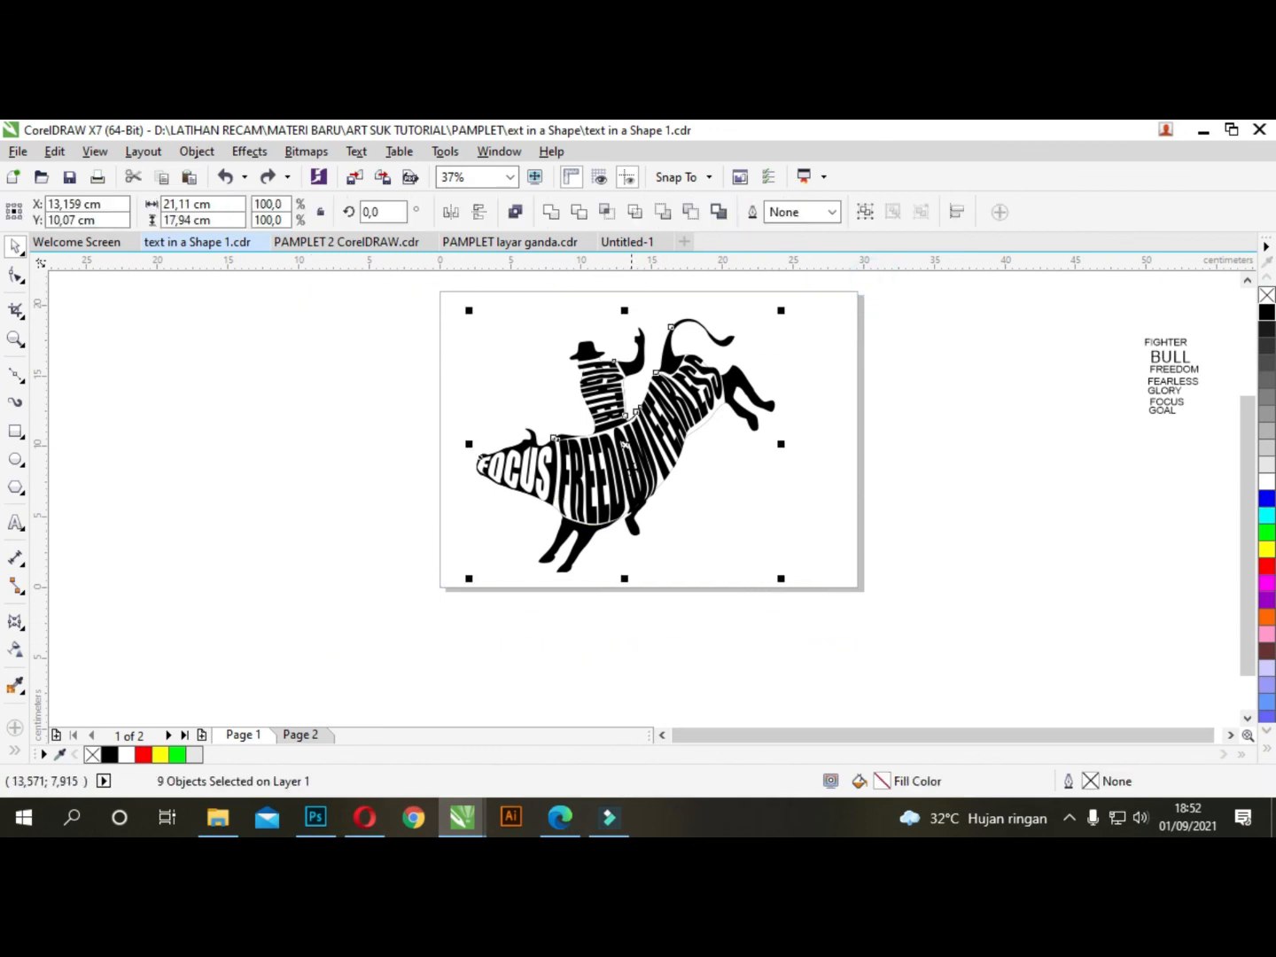
pyautogui.moveTo(626, 443); pyautogui.dragTo(335, 445)
pyautogui.click(16, 685)
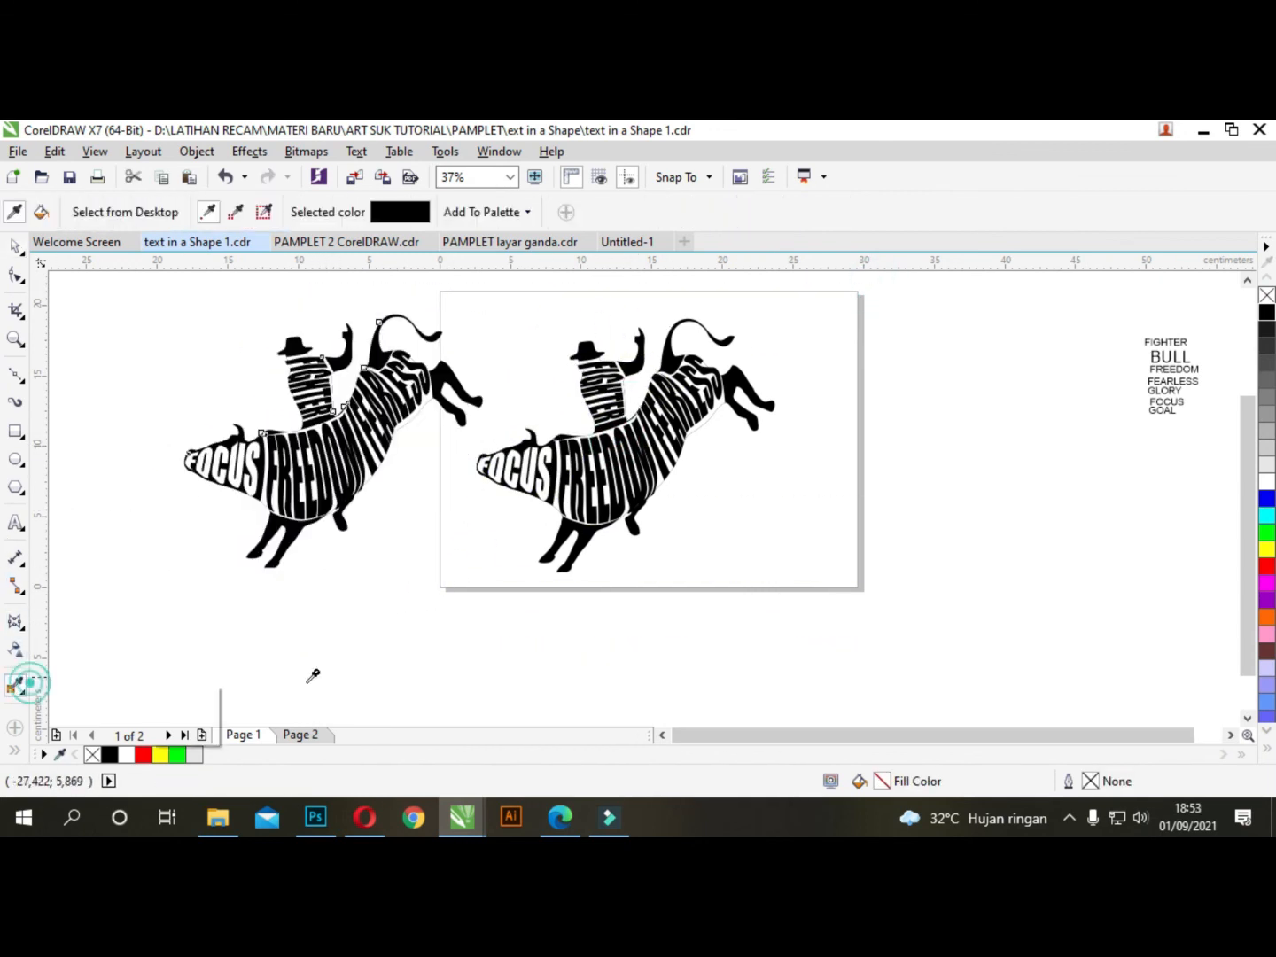
pyautogui.click(793, 345)
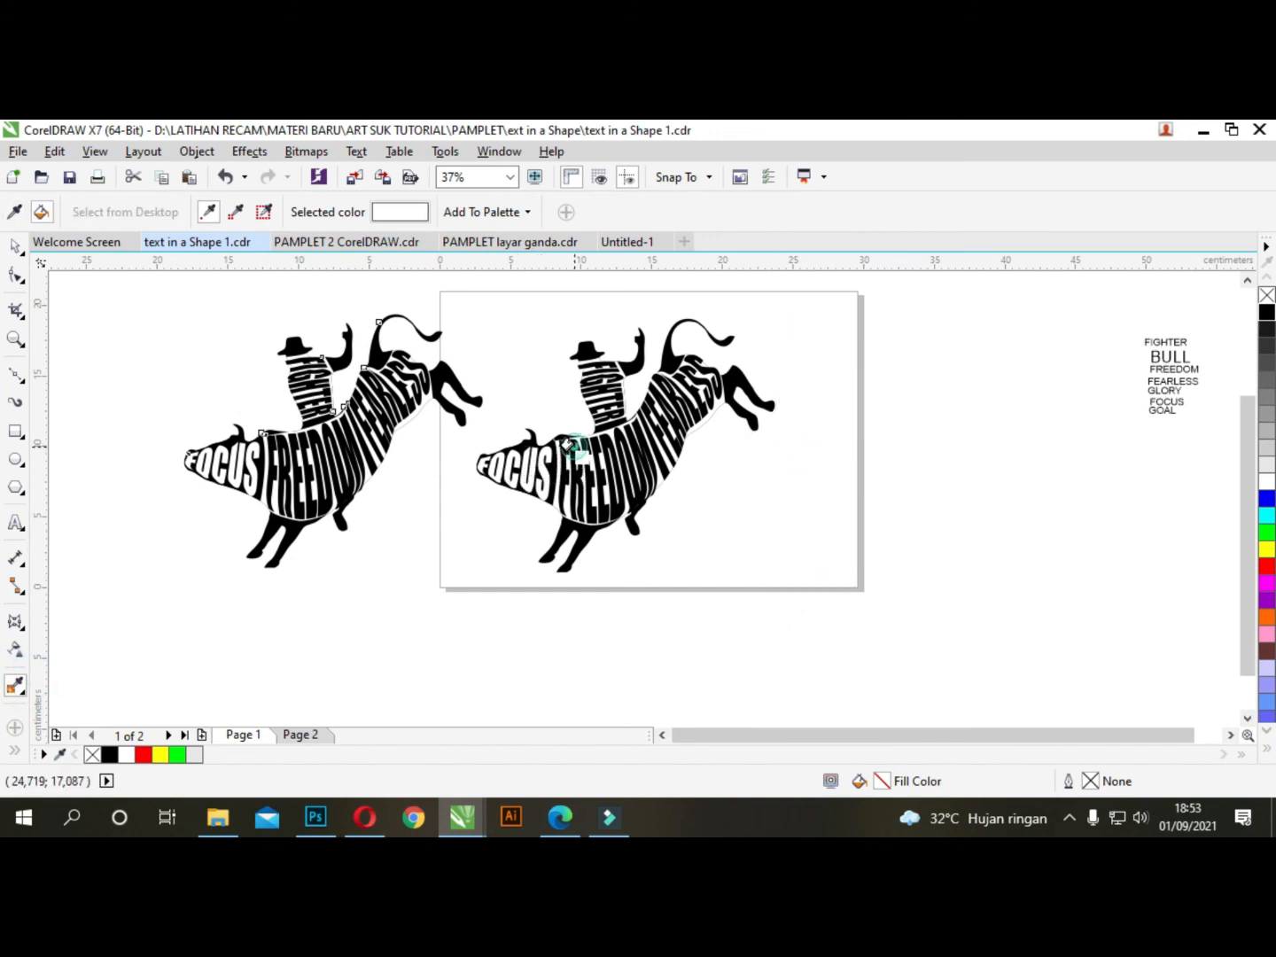
pyautogui.click(567, 444)
pyautogui.click(674, 415)
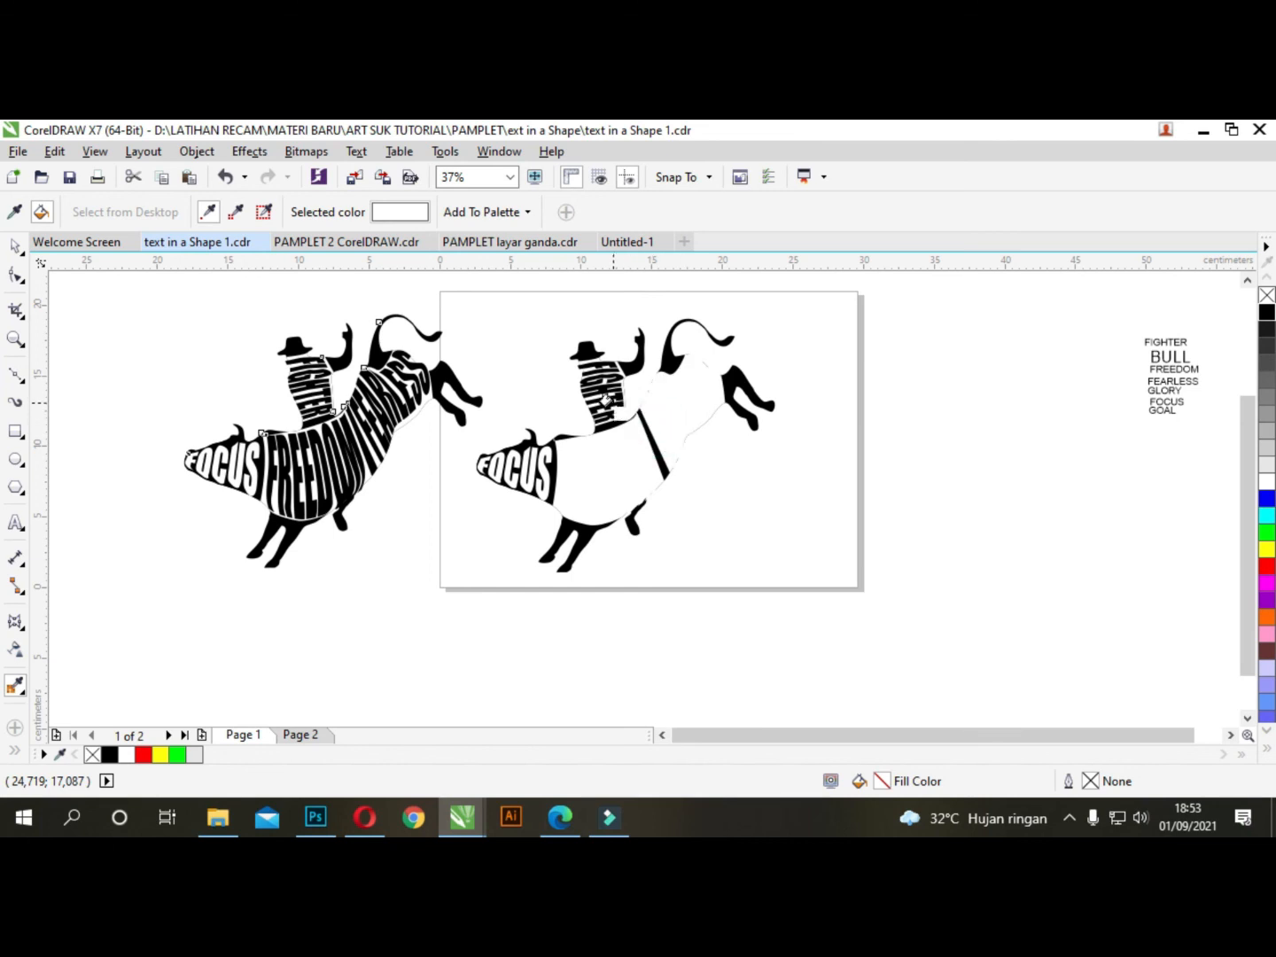
pyautogui.click(600, 387)
# - Sample black and fill the bull's rear section behind FEARLESS in the artwork on the page
pyautogui.click(13, 213)
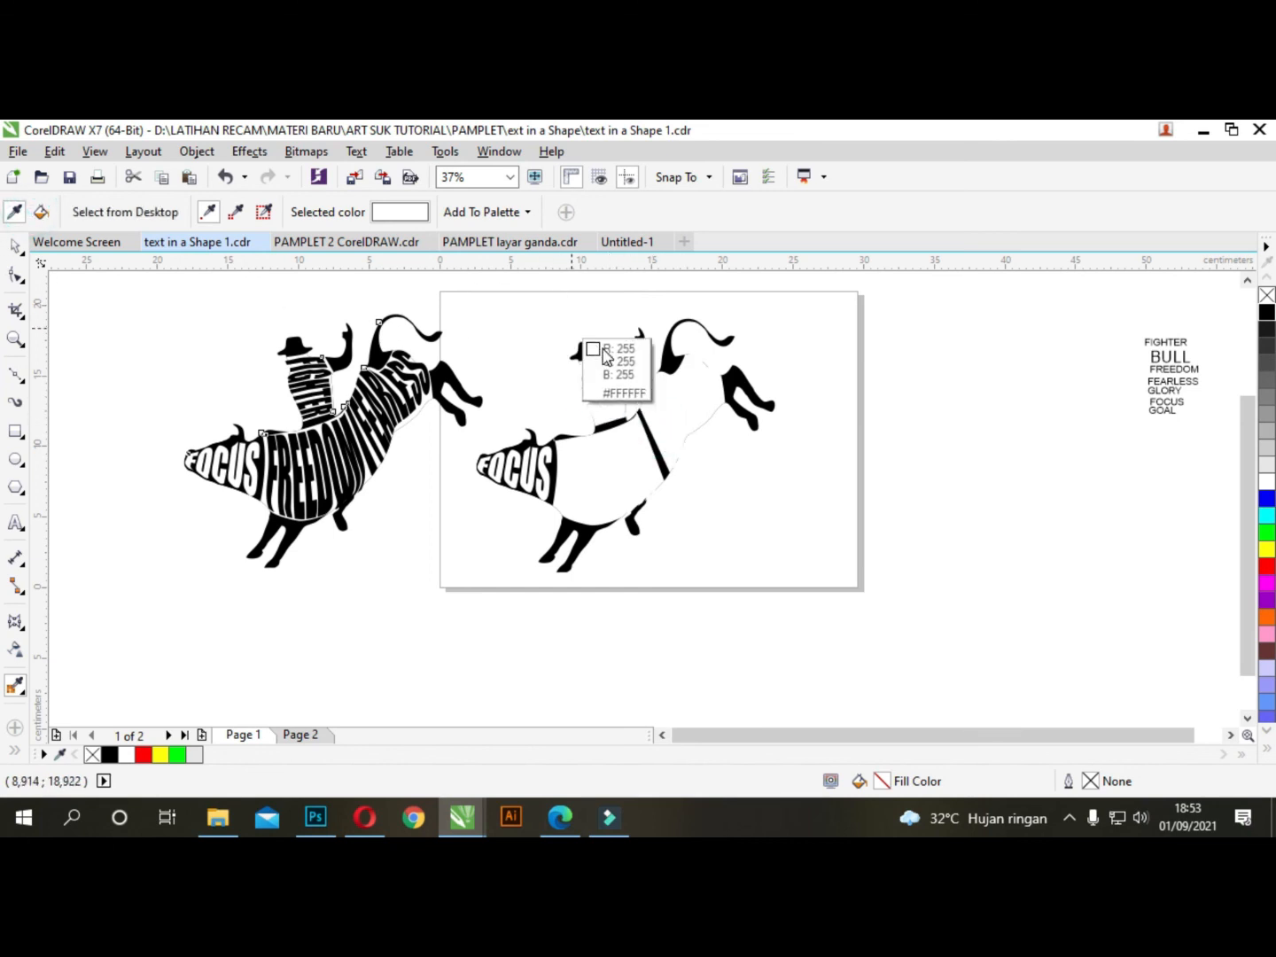
pyautogui.click(767, 390)
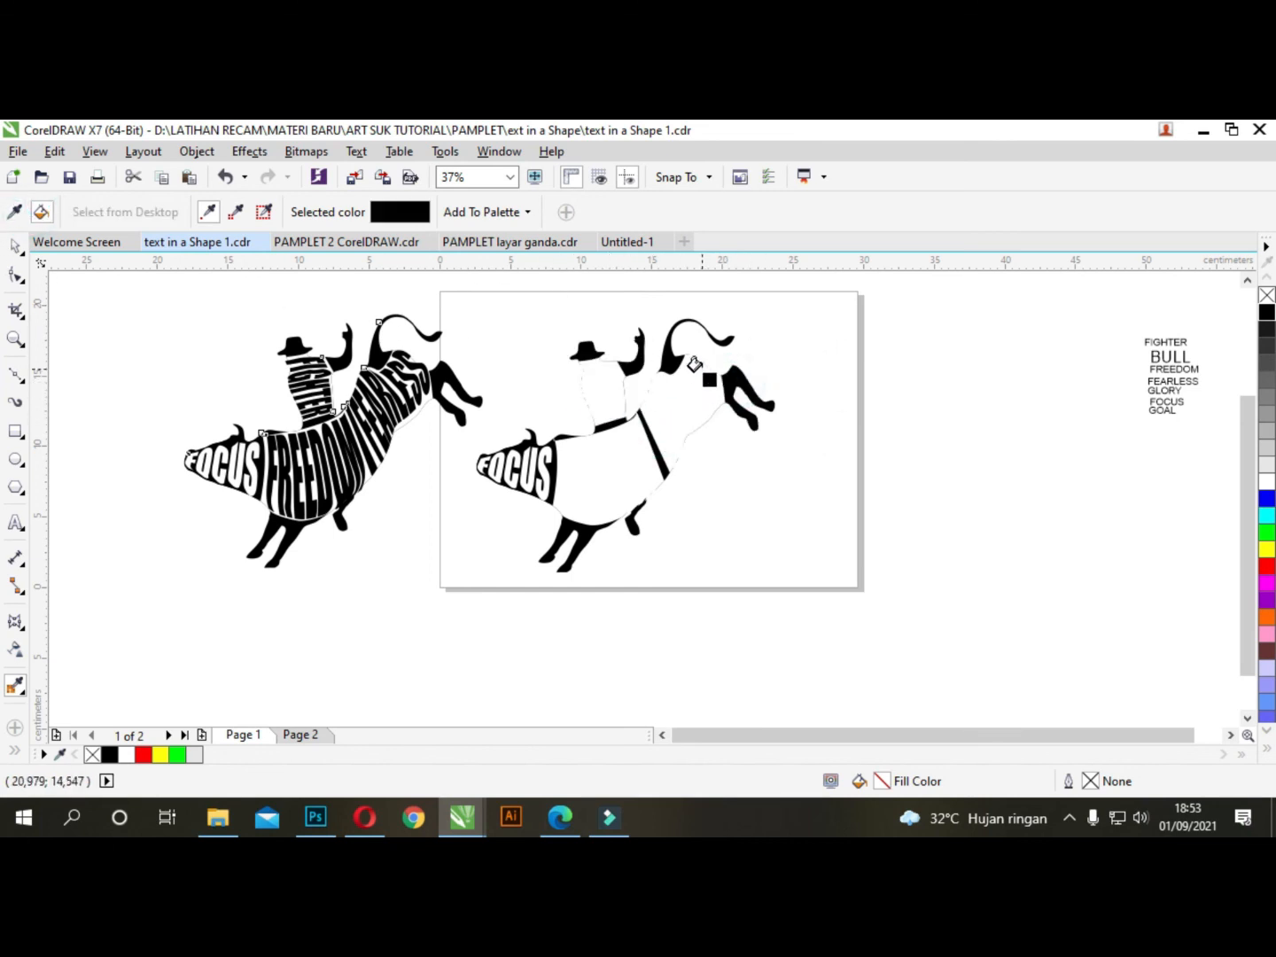
pyautogui.click(691, 356)
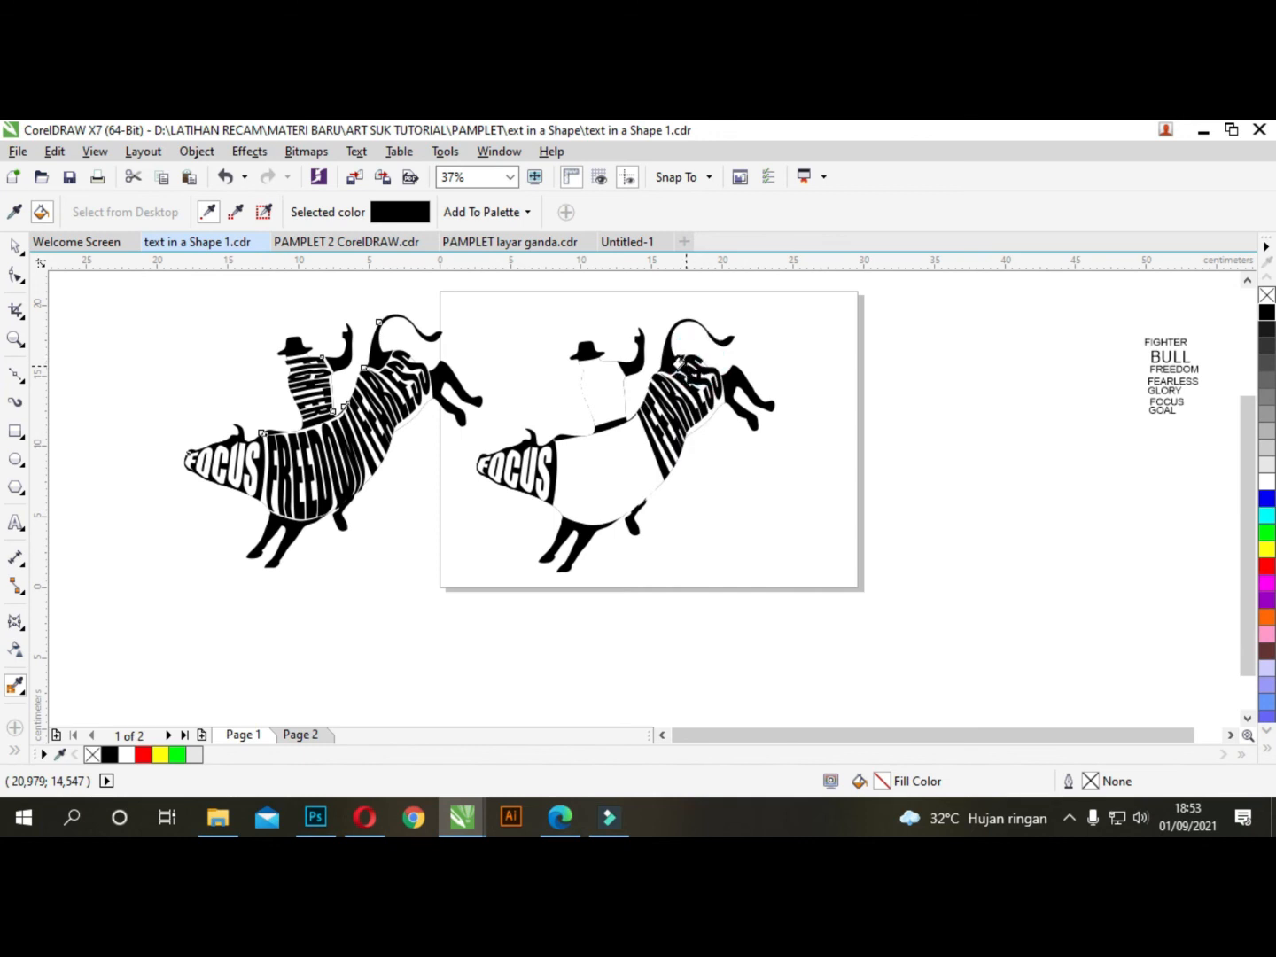
pyautogui.scroll(3, 687, 365)
pyautogui.click(708, 367)
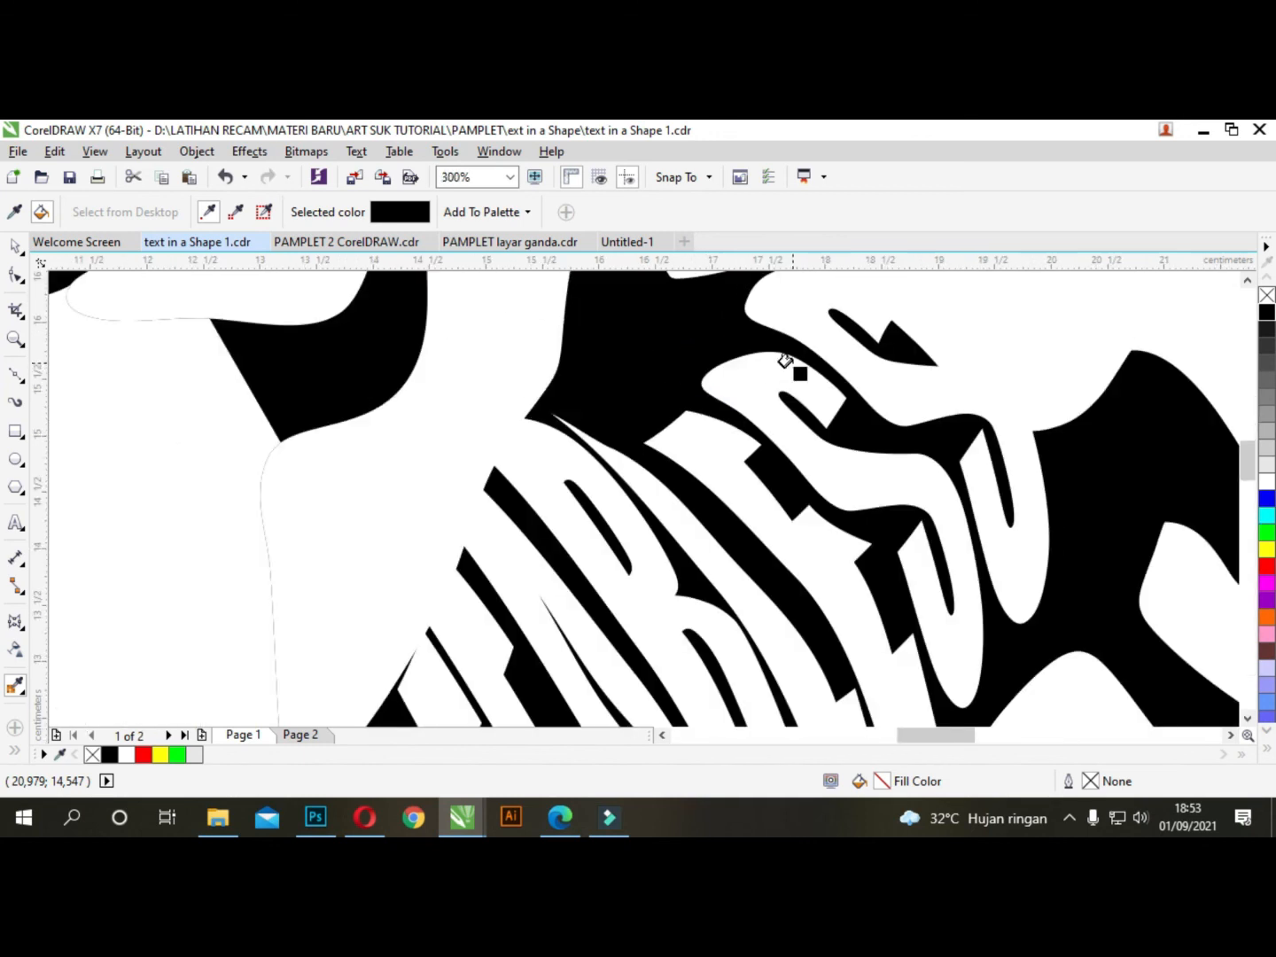
# - Fill the bull's middle section behind FREEDOM and the torso section behind FIGHTER with the sampled black
pyautogui.scroll(-3, 787, 363)
pyautogui.scroll(4, 740, 419)
pyautogui.click(601, 328)
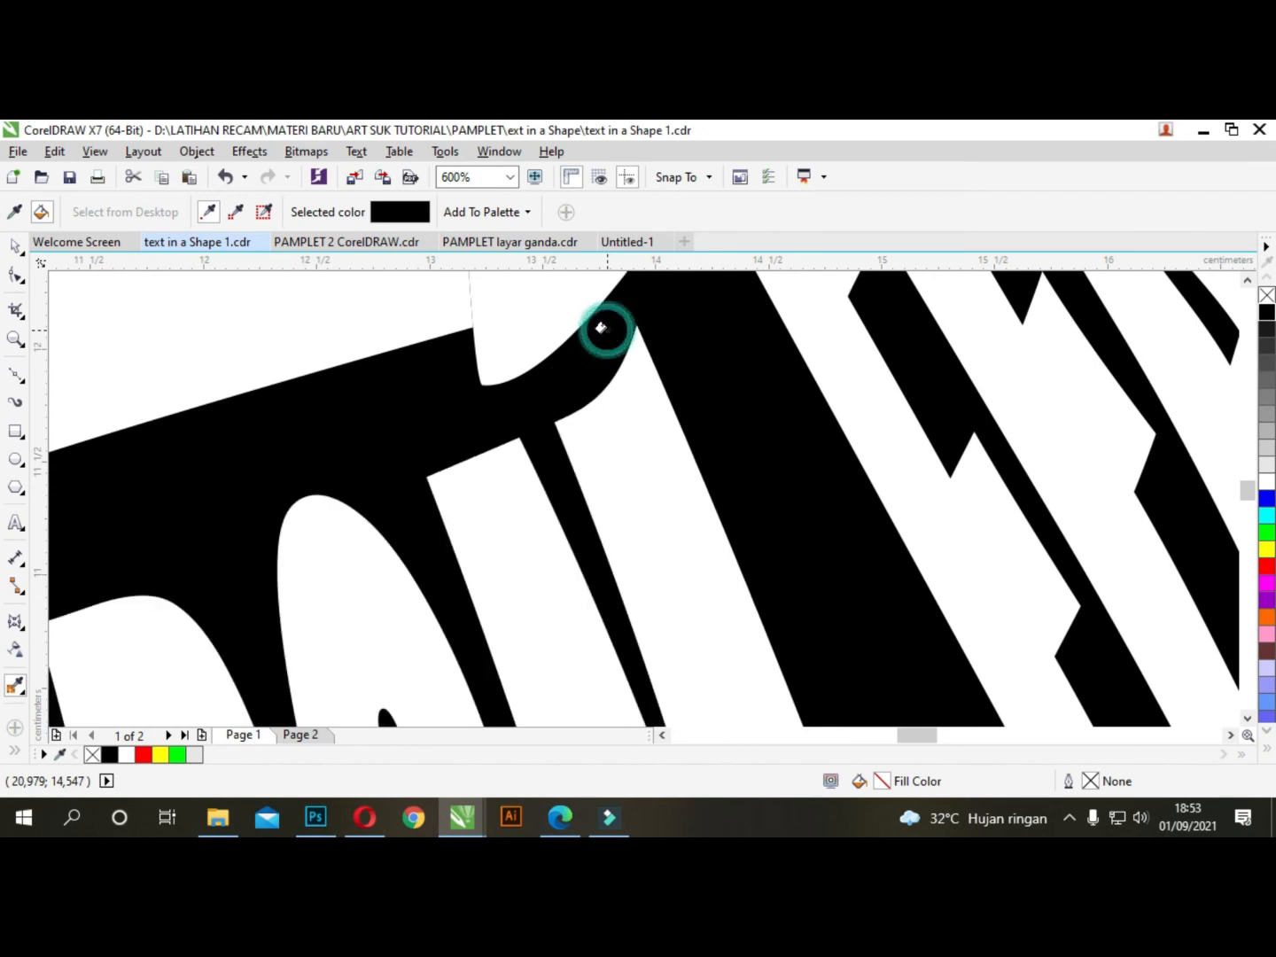
pyautogui.scroll(-4, 760, 357)
pyautogui.scroll(3, 720, 363)
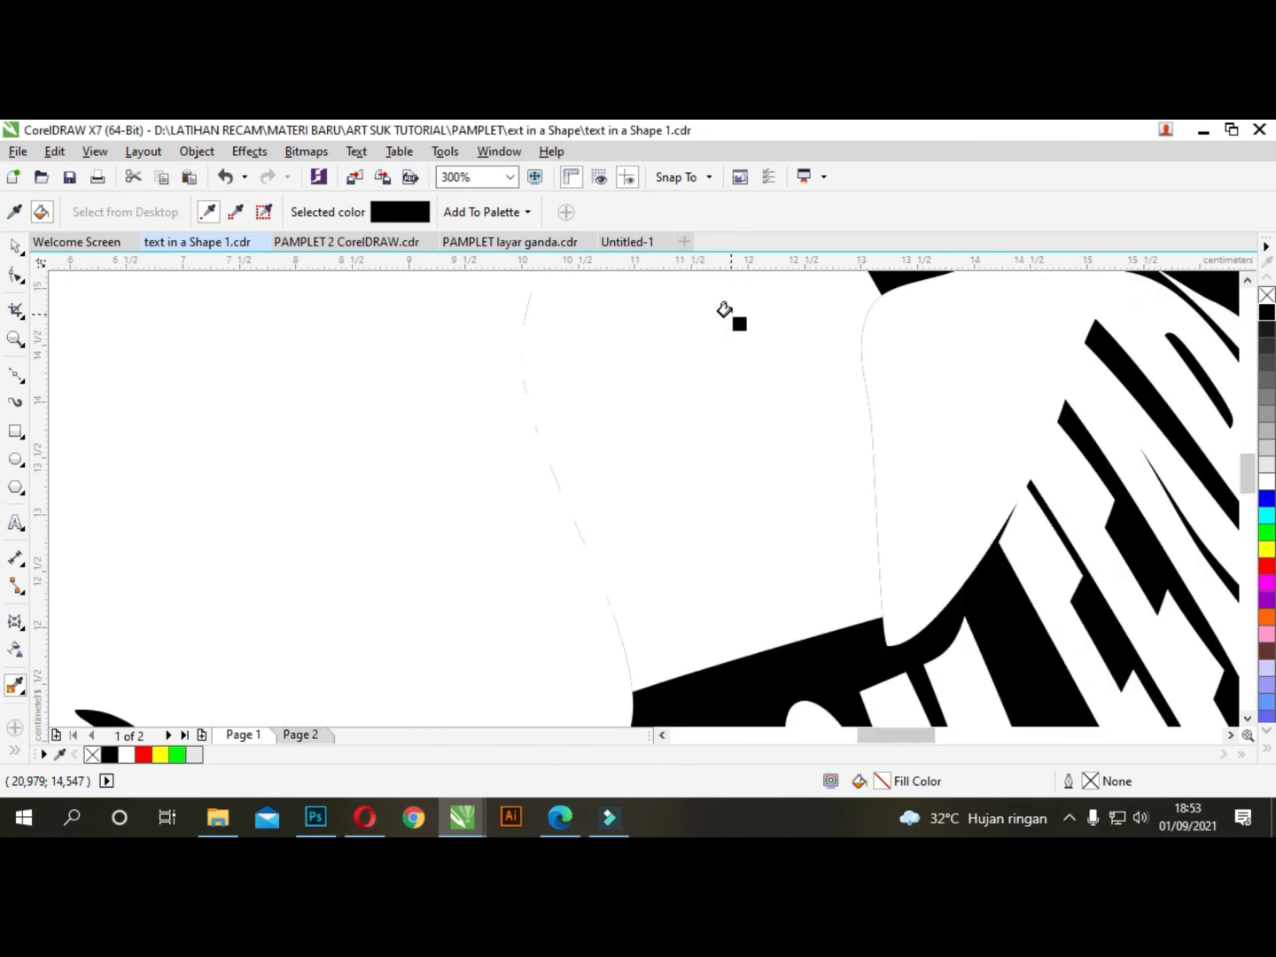
pyautogui.click(860, 305)
pyautogui.scroll(-3, 800, 449)
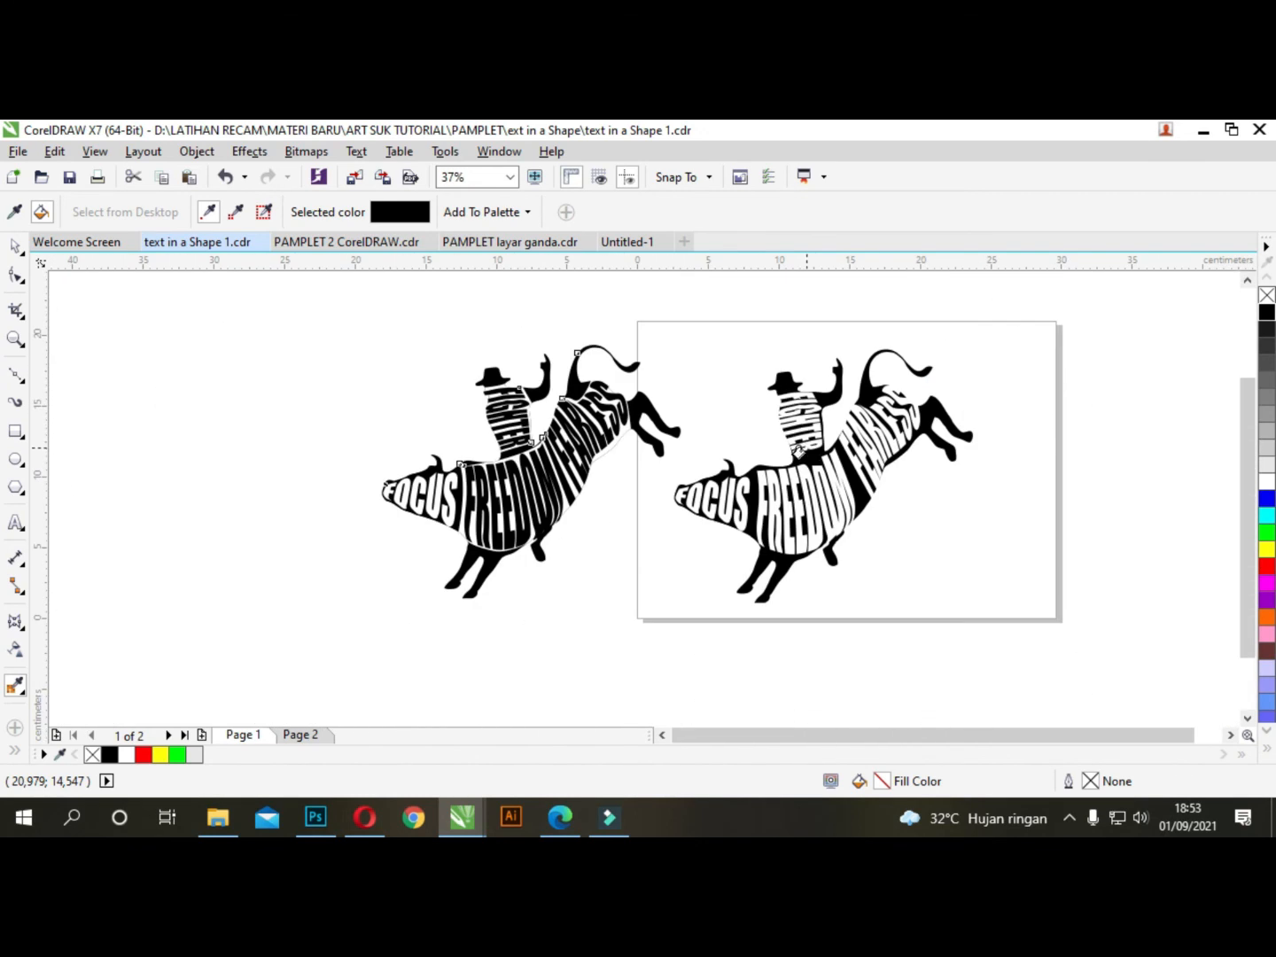
# - Sample black and fill the word FOCUS with it in the copied artwork beside the page
pyautogui.click(14, 213)
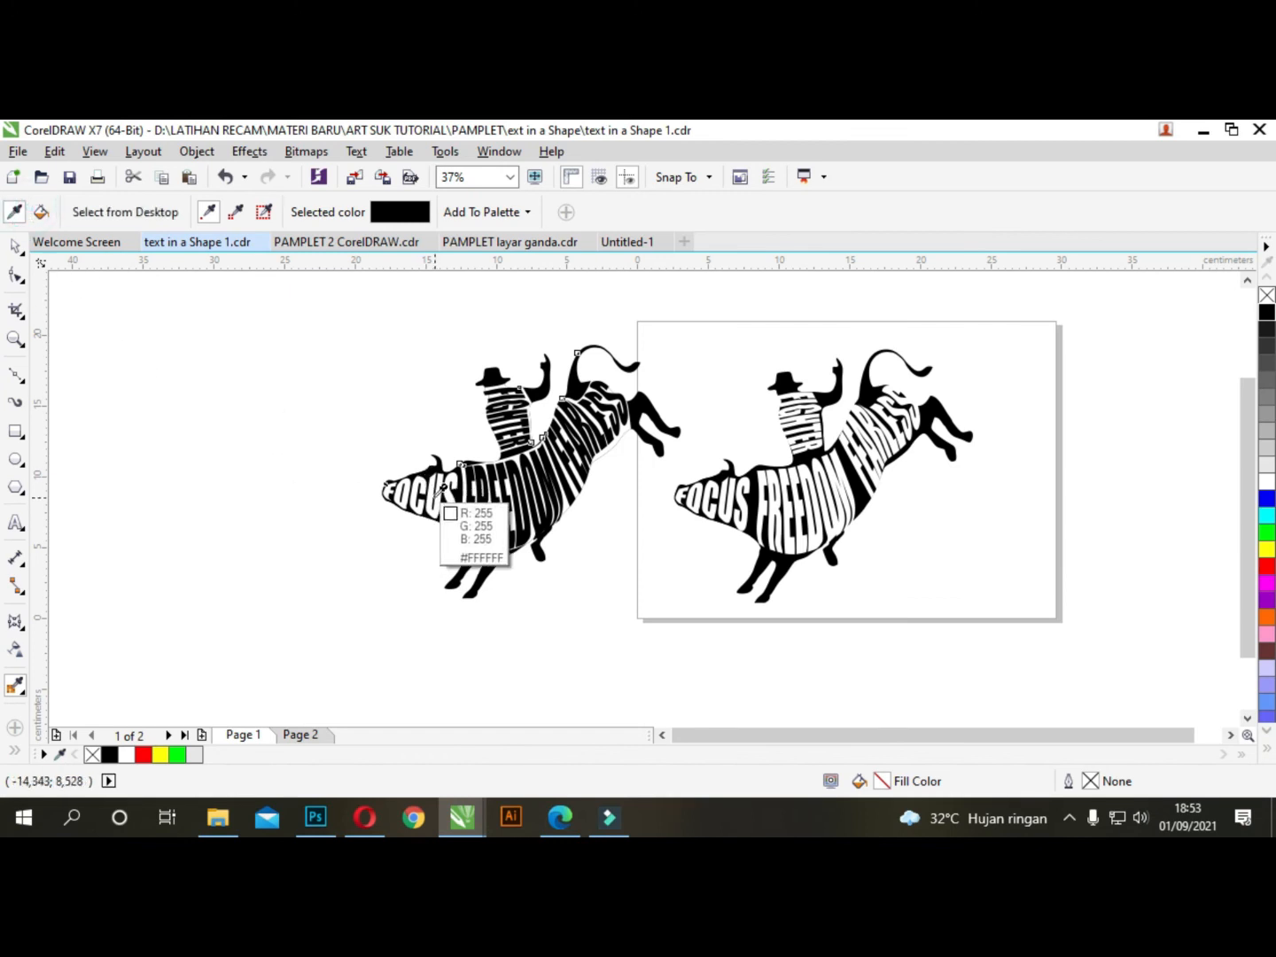
pyautogui.click(486, 462)
pyautogui.click(478, 478)
pyautogui.click(446, 476)
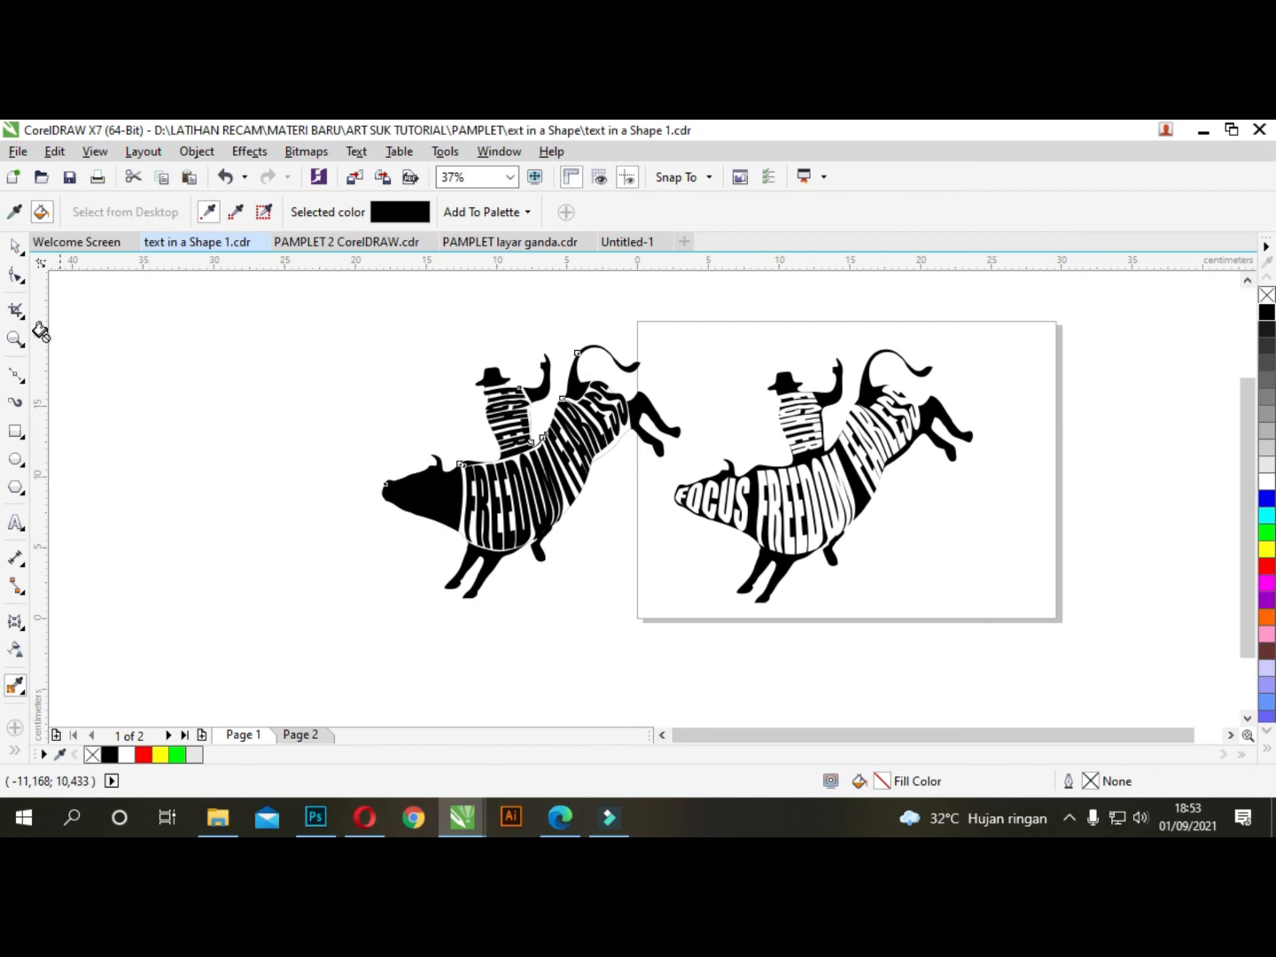
# - Select both bull-rider artworks and move them right across the page
pyautogui.moveTo(332, 312); pyautogui.dragTo(1076, 644)
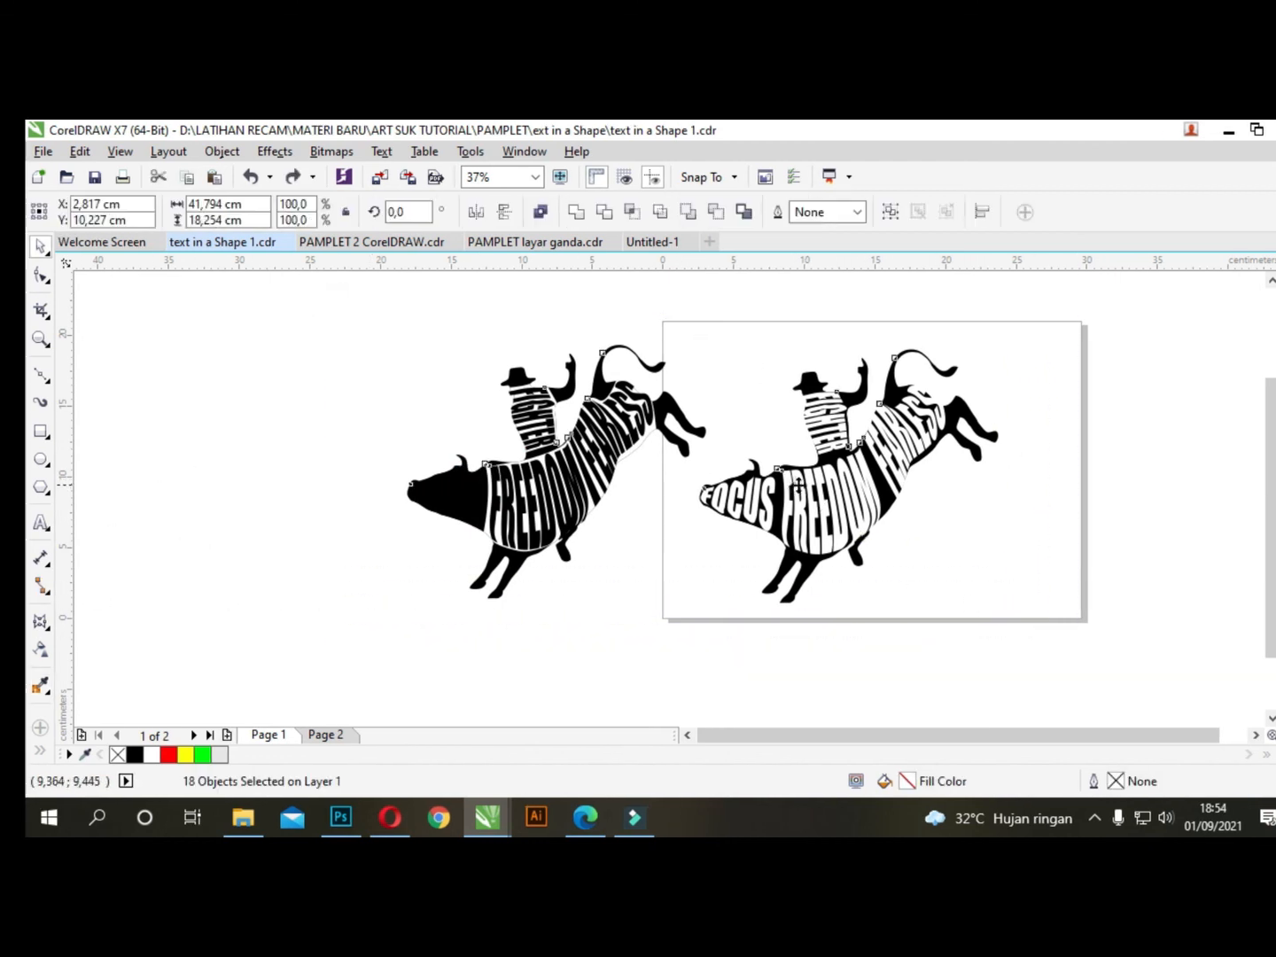
pyautogui.moveTo(795, 484); pyautogui.dragTo(974, 489)
pyautogui.click(821, 293)
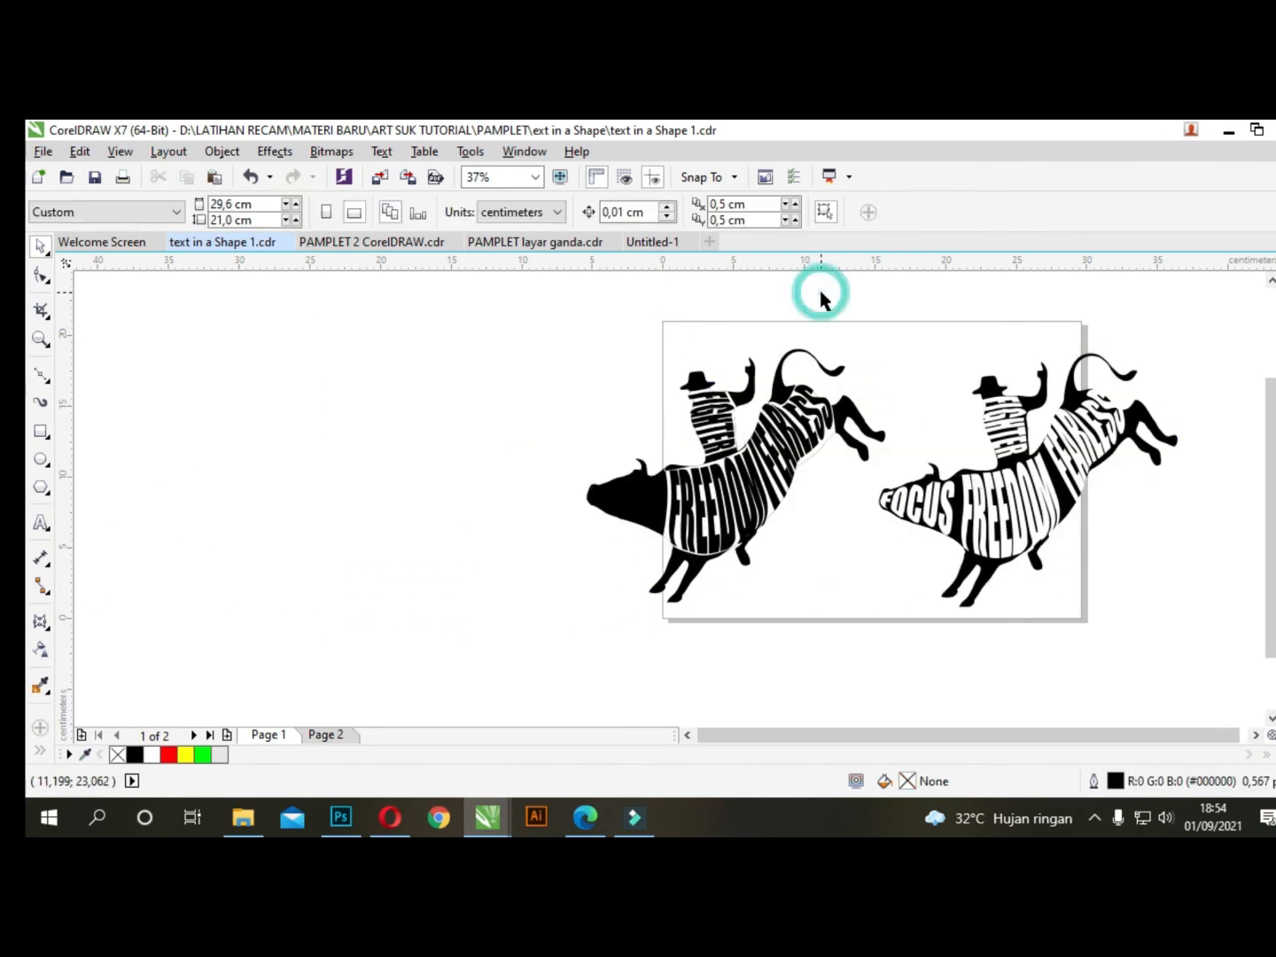